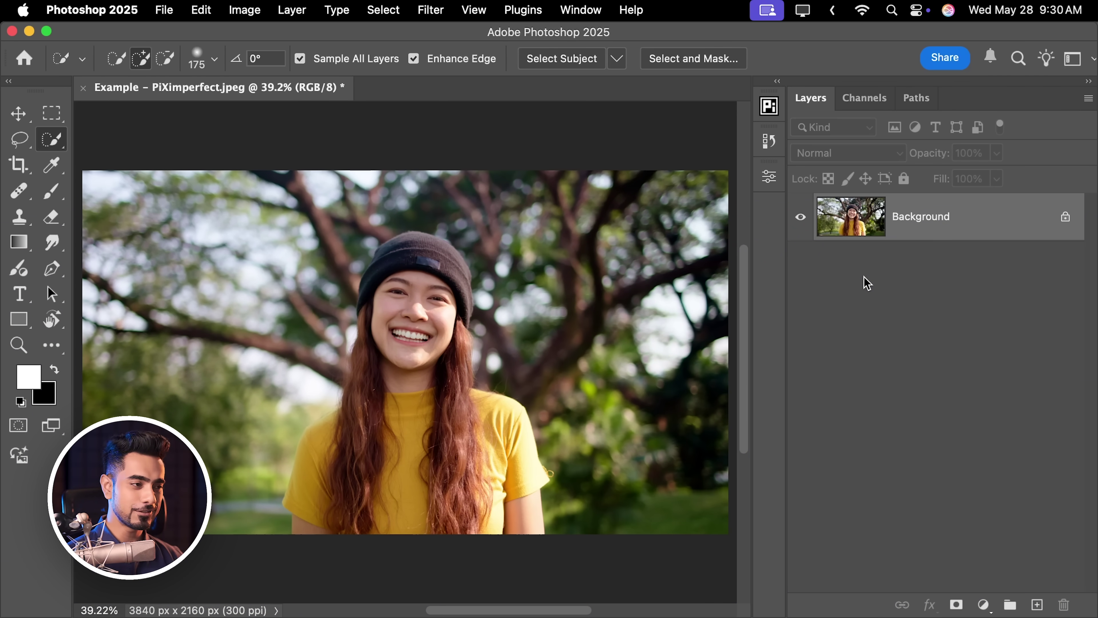
# Duplicate the Background photo and mask the copy to the woman using Select Subject.
pyautogui.moveTo(936, 210); pyautogui.dragTo(913, 229)
pyautogui.press('super+j')
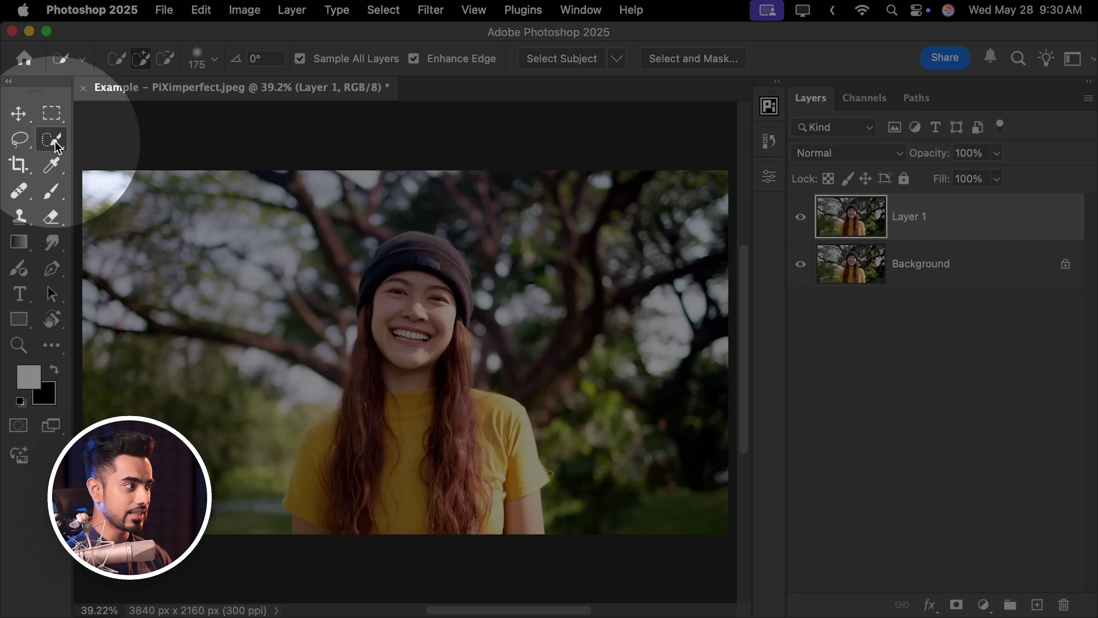
pyautogui.click(54, 140)
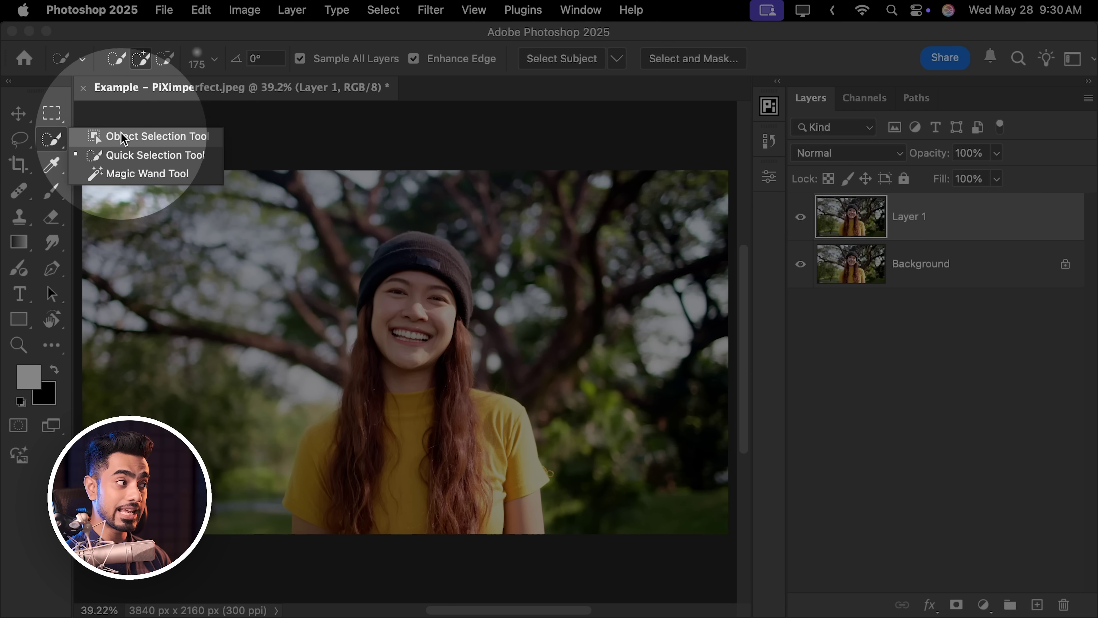
pyautogui.click(134, 158)
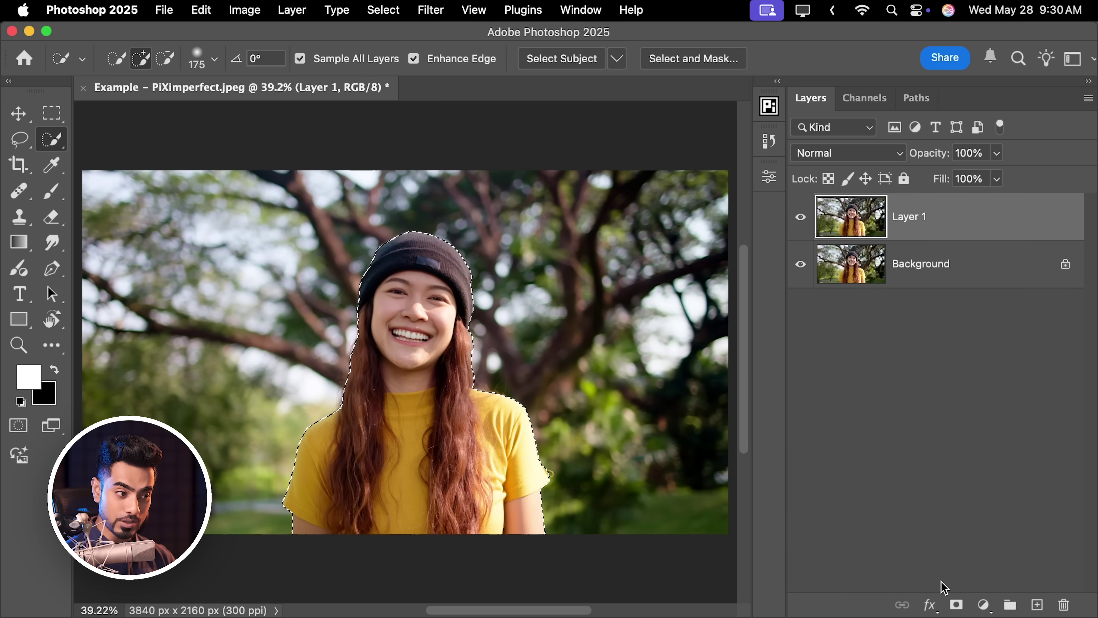
pyautogui.click(957, 605)
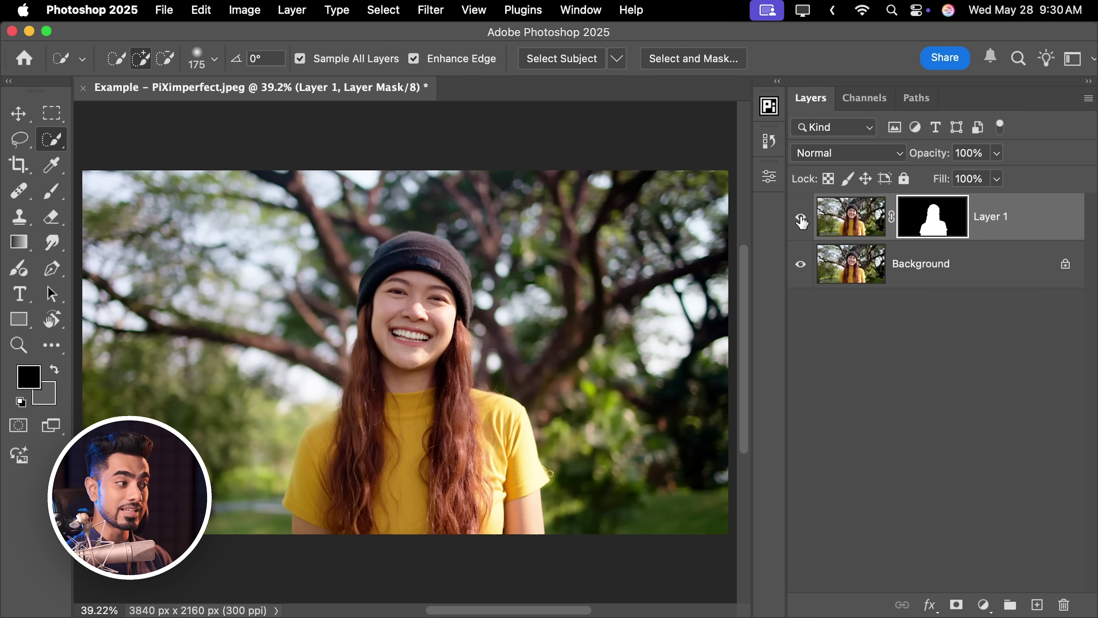
# Preview the masked woman on her own, restore the full photo, then undo one step.
pyautogui.keyDown('alt'); pyautogui.click(801, 222); pyautogui.keyUp('alt')
pyautogui.keyDown('alt'); pyautogui.click(802, 221); pyautogui.keyUp('alt')
pyautogui.keyDown('alt'); pyautogui.click(802, 222); pyautogui.keyUp('alt')
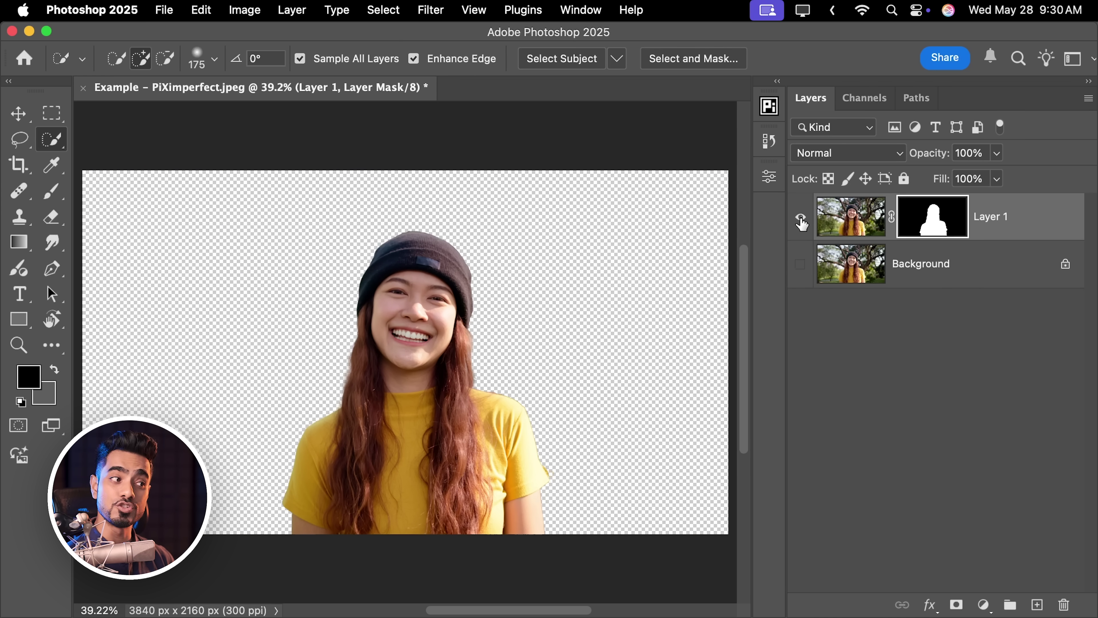
pyautogui.keyDown('alt'); pyautogui.click(802, 221); pyautogui.keyUp('alt')
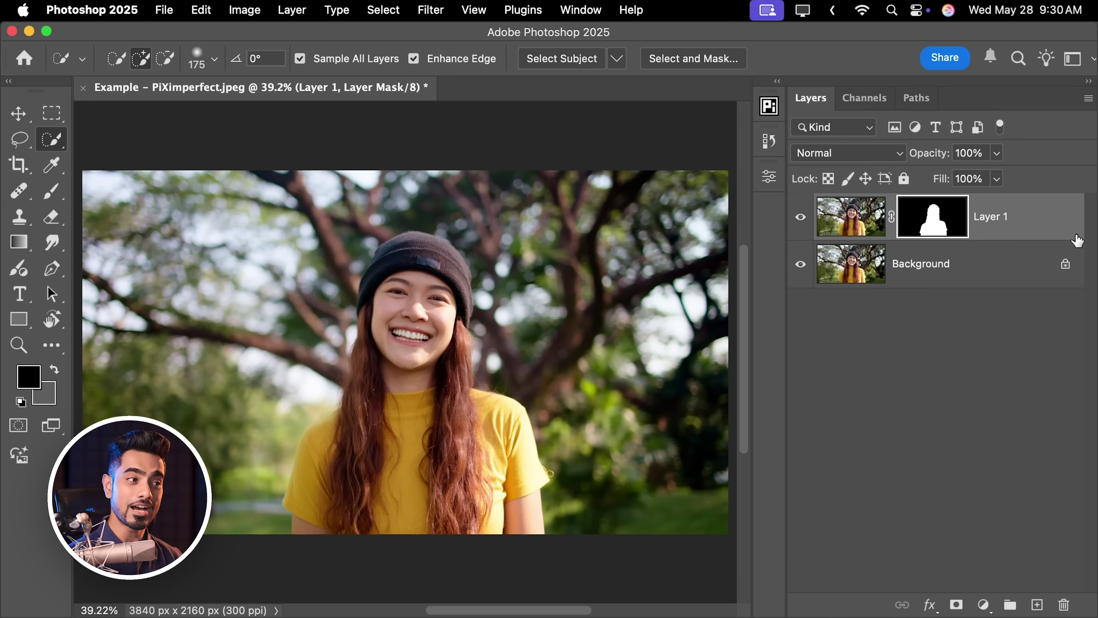
pyautogui.press('super+z')
pyautogui.press('super+z')
pyautogui.press('super+z')
pyautogui.press('super+z')
pyautogui.press('super+z')
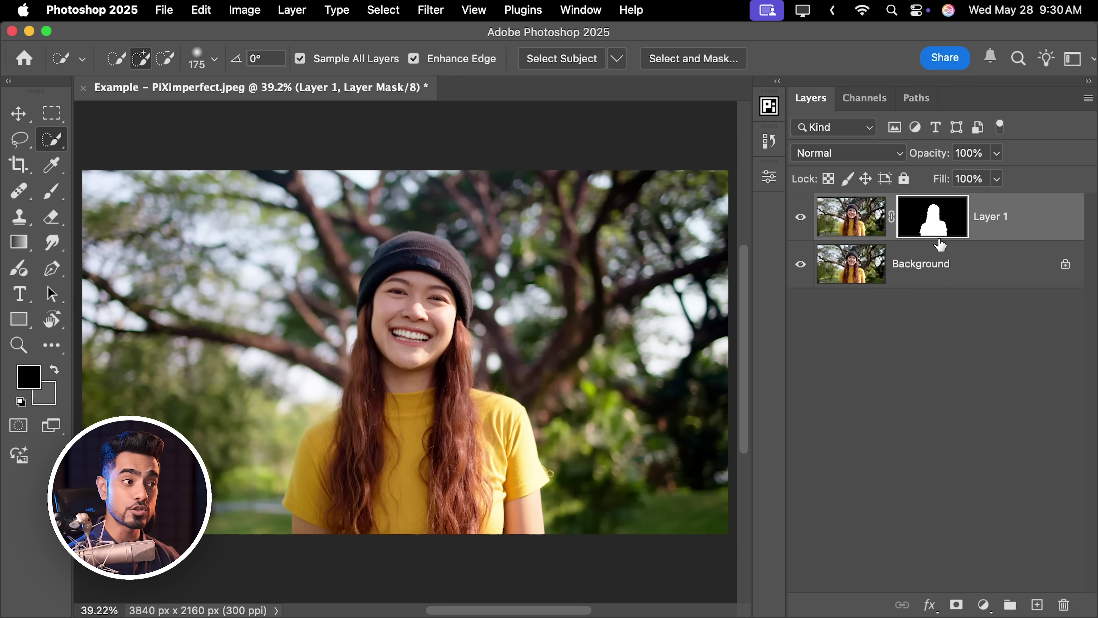
# Clear the selection, show the contextual task bar, and rename Layer 1 to 'Subject'.
pyautogui.press('super+z')
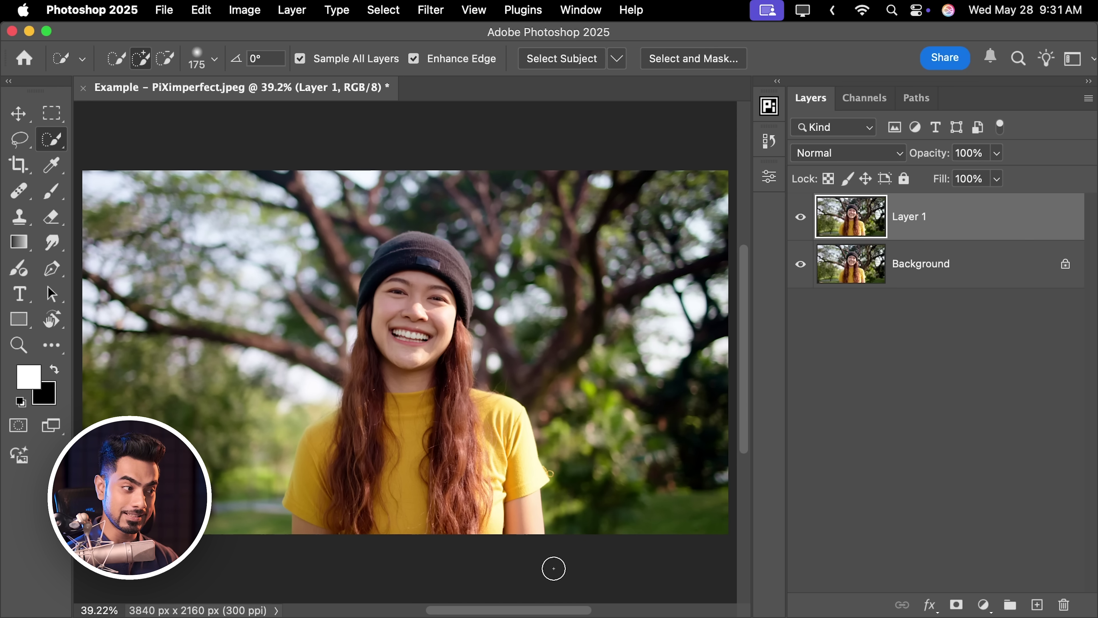
pyautogui.rightClick(562, 553)
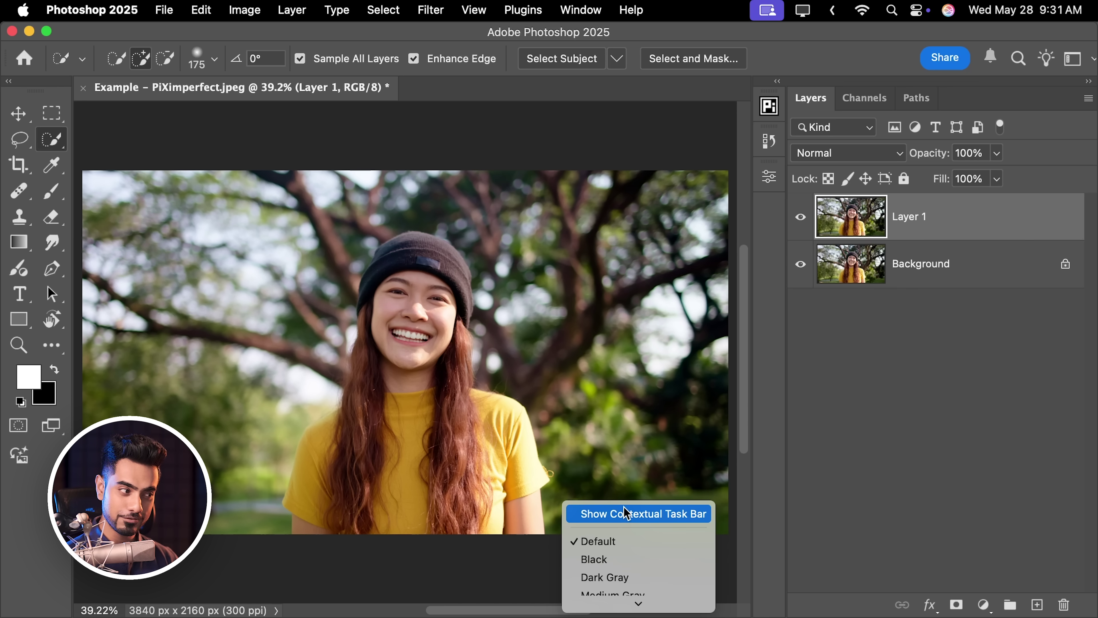
pyautogui.click(623, 514)
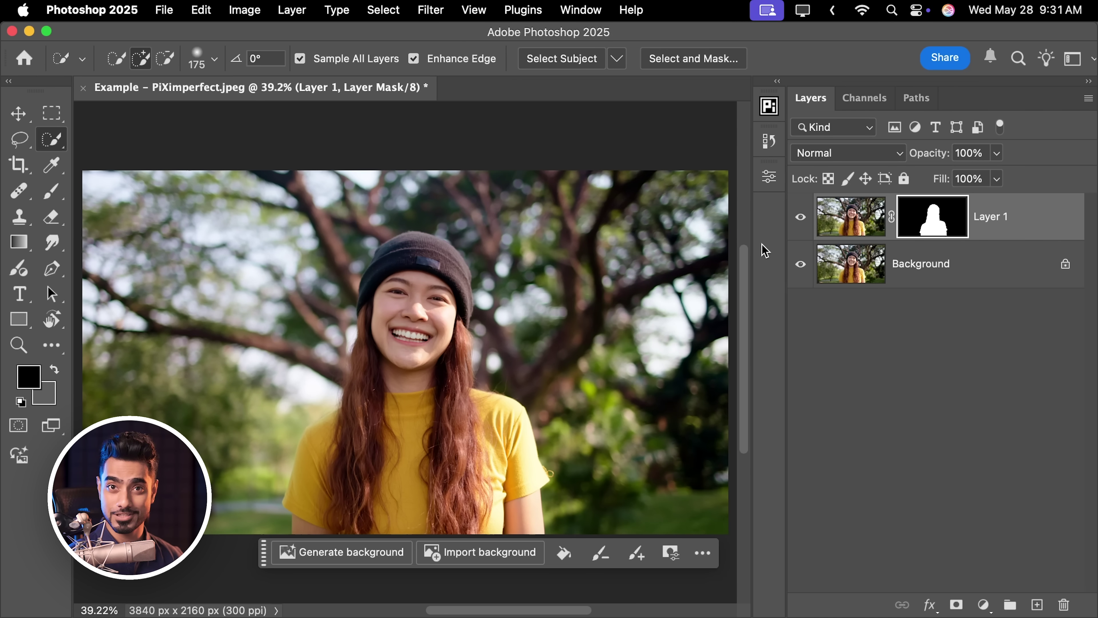
pyautogui.doubleClick(988, 223)
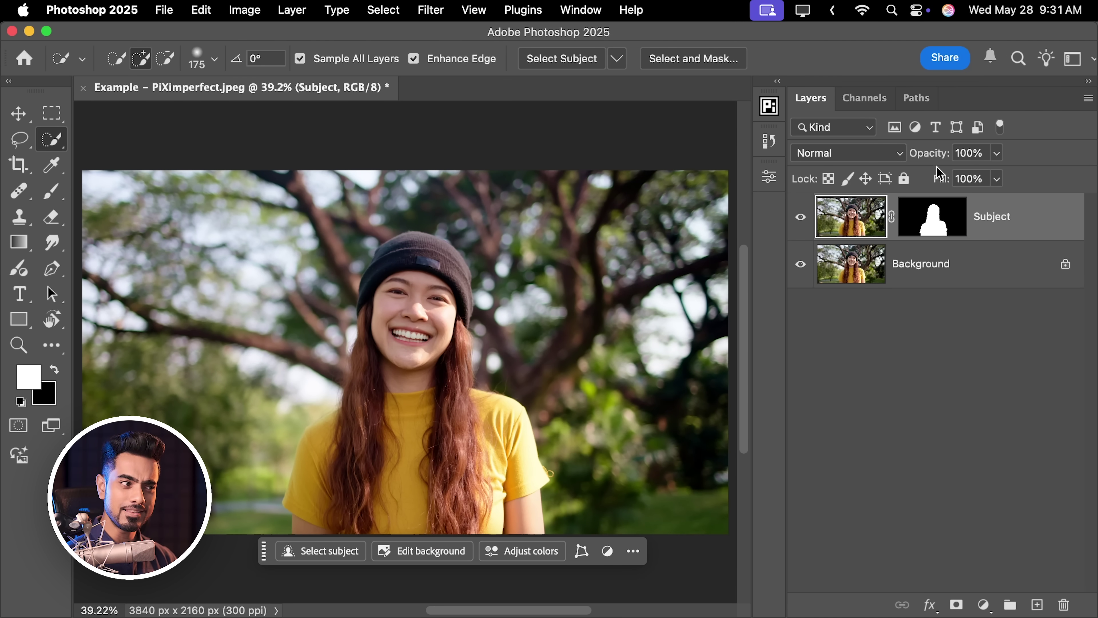
# Add a 'HAPPY' text layer above Background and colour its text white (ffffff).
pyautogui.click(942, 271)
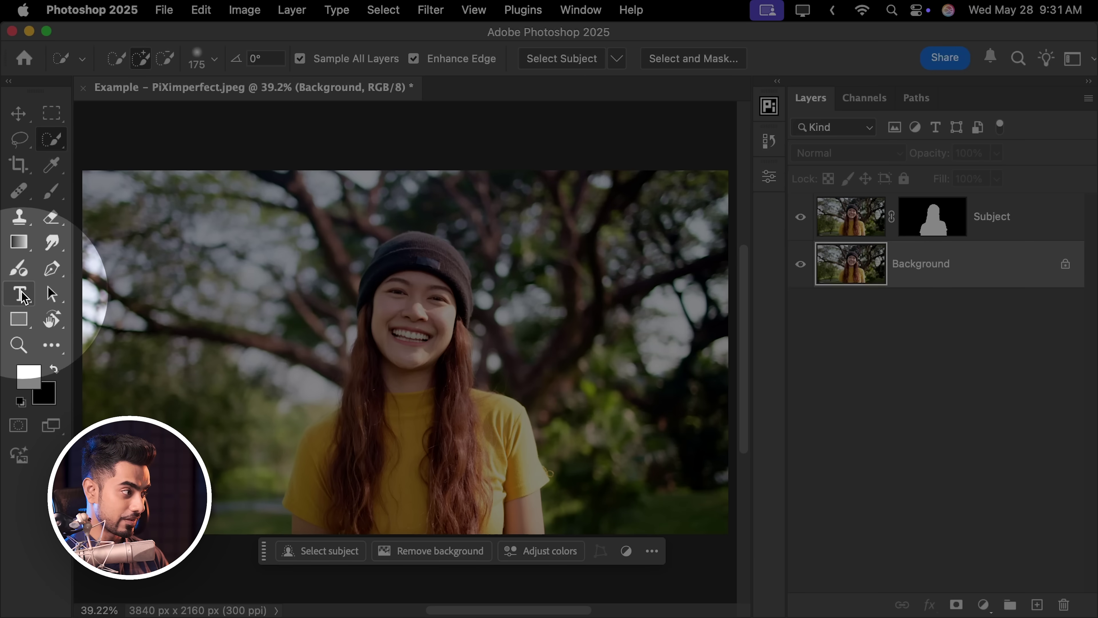
pyautogui.click(20, 294)
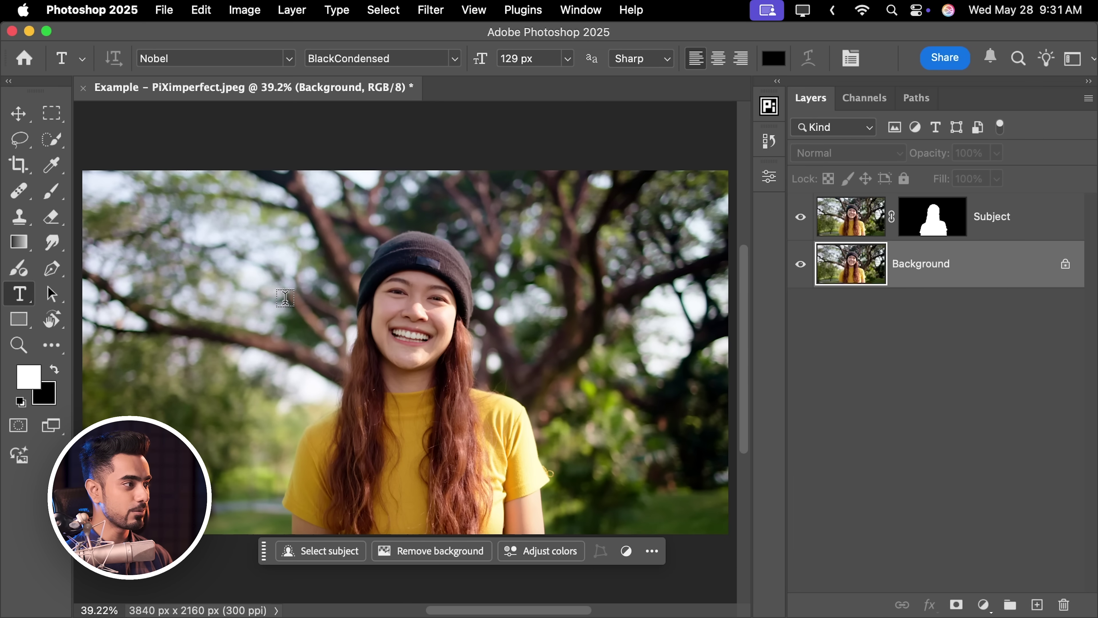
pyautogui.click(282, 294)
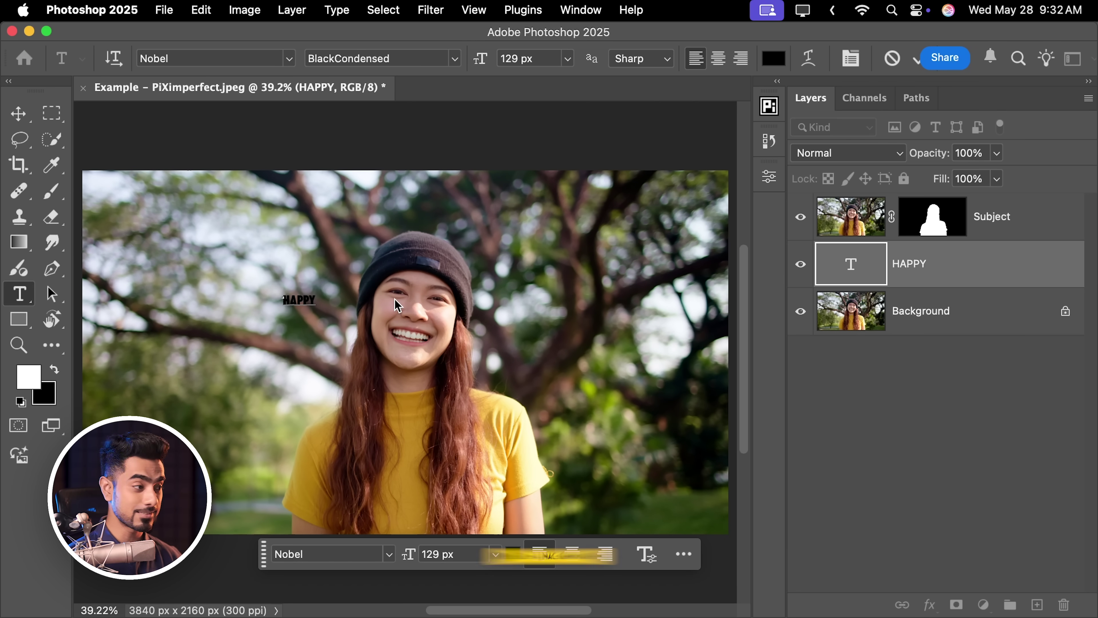
pyautogui.press('super+a')
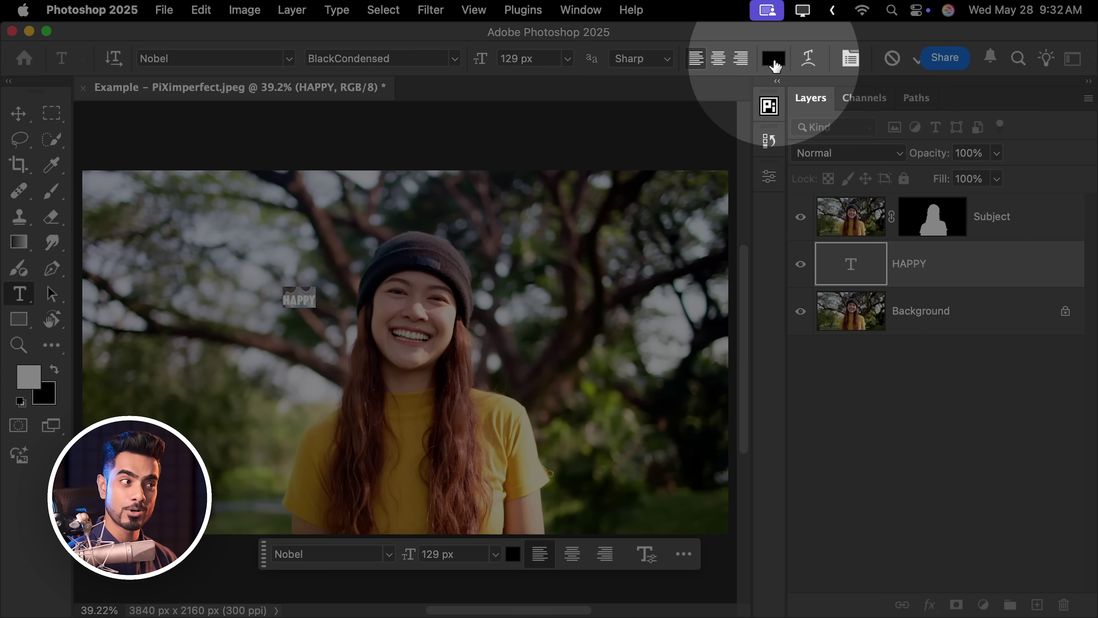
pyautogui.click(775, 61)
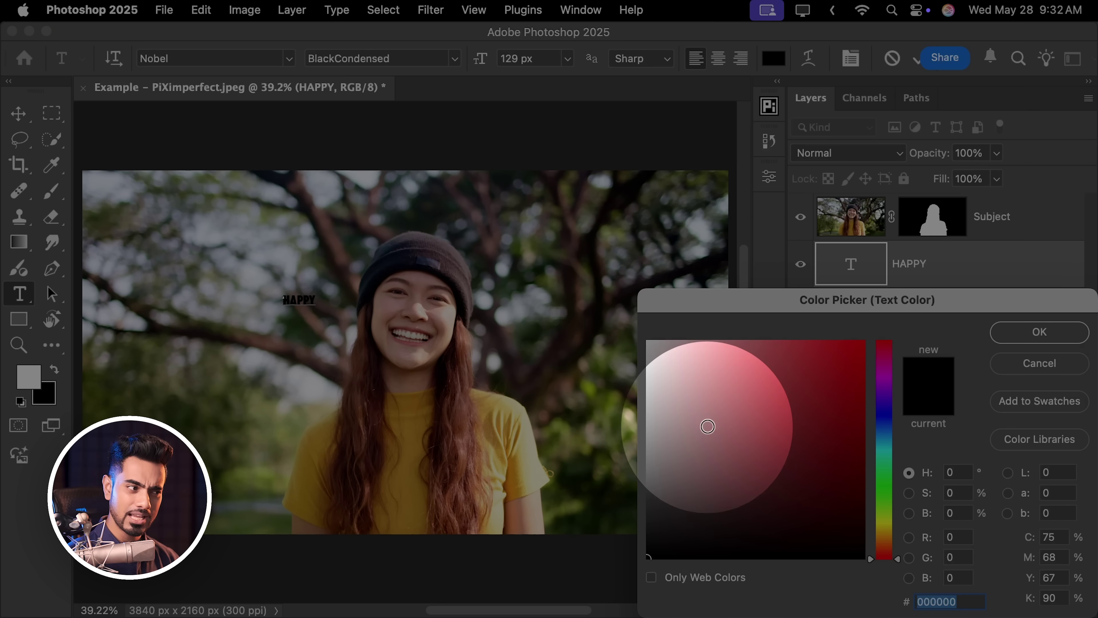
pyautogui.moveTo(693, 380); pyautogui.dragTo(596, 285)
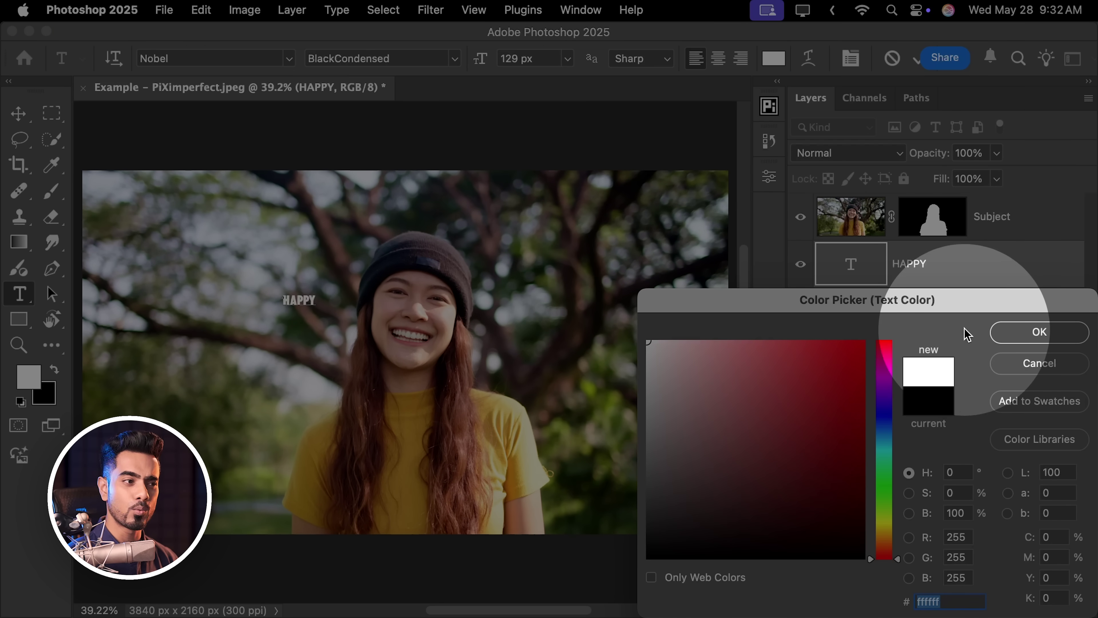
pyautogui.click(1003, 328)
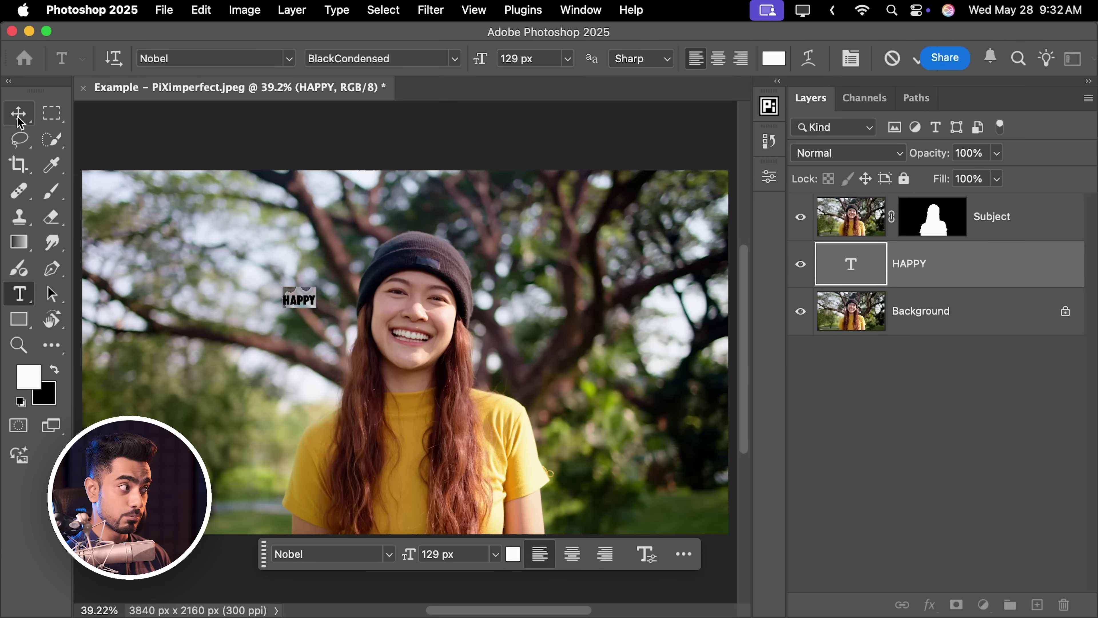
# Scale HAPPY up to about 2324.66 px, centre it behind the woman, then nudge it right and down.
pyautogui.click(26, 119)
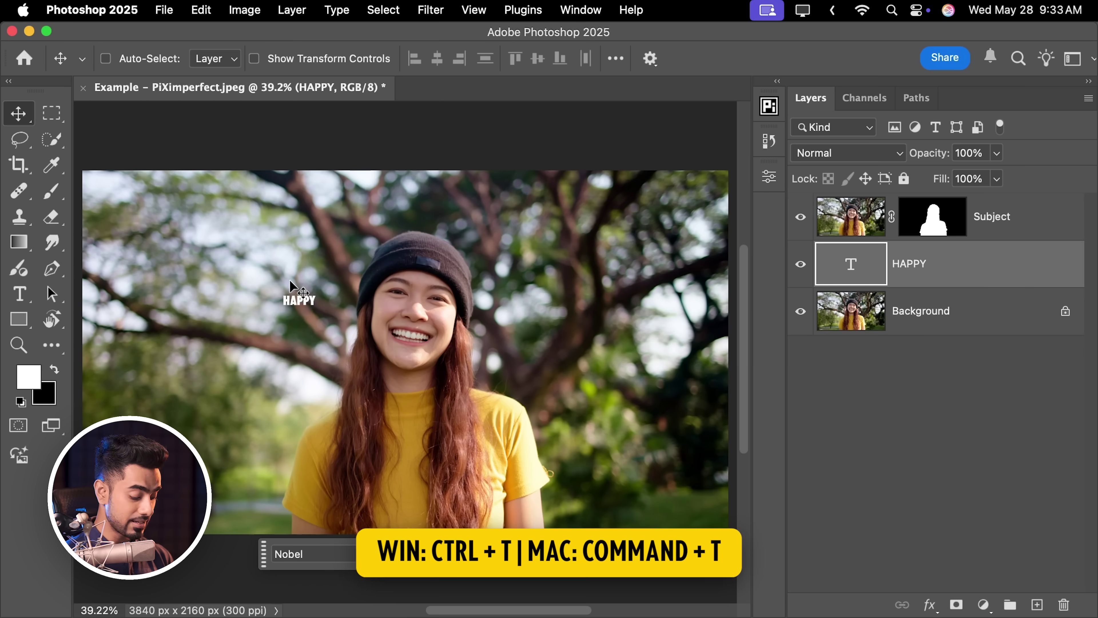
pyautogui.press('super')
pyautogui.press('super+t')
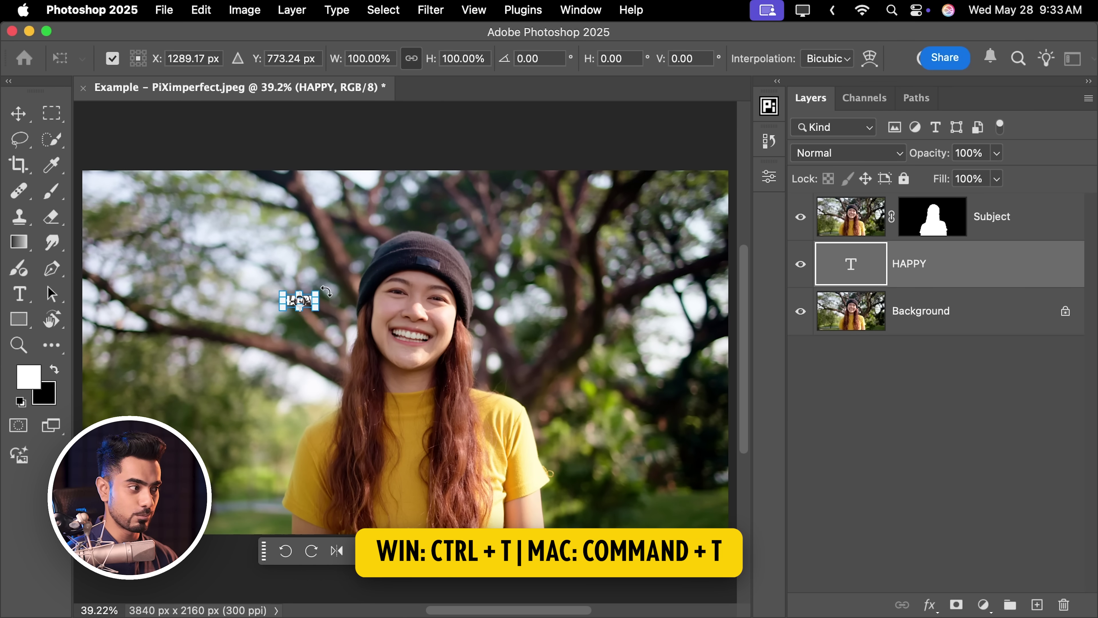
pyautogui.moveTo(324, 289); pyautogui.dragTo(678, 150)
pyautogui.moveTo(528, 234); pyautogui.dragTo(350, 261)
pyautogui.moveTo(503, 334); pyautogui.dragTo(684, 410)
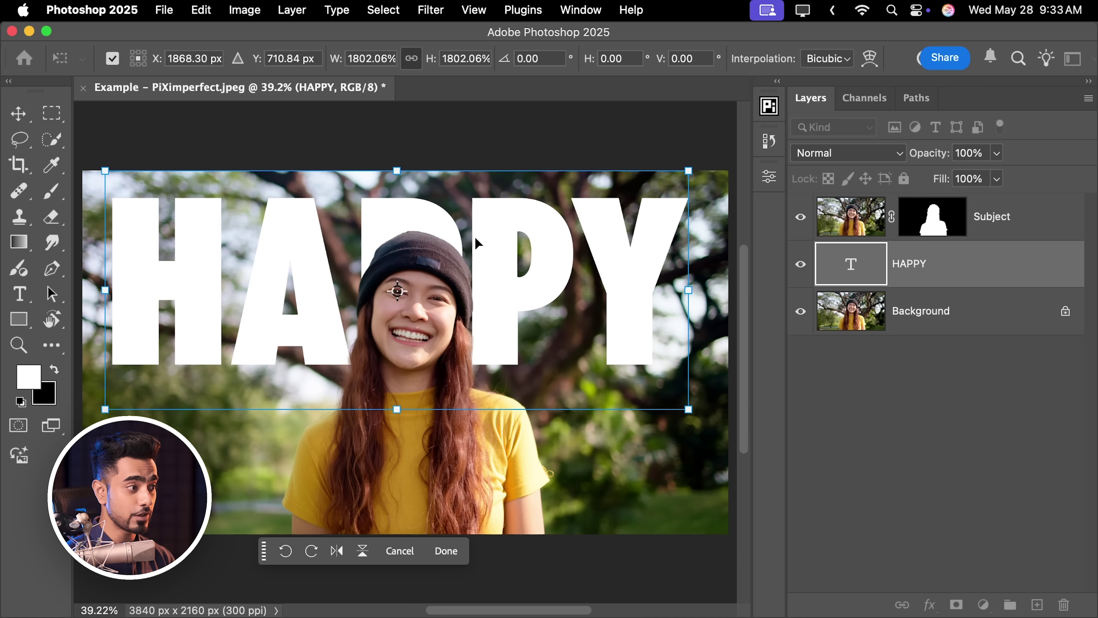
pyautogui.moveTo(474, 234); pyautogui.dragTo(487, 237)
pyautogui.press('Return')
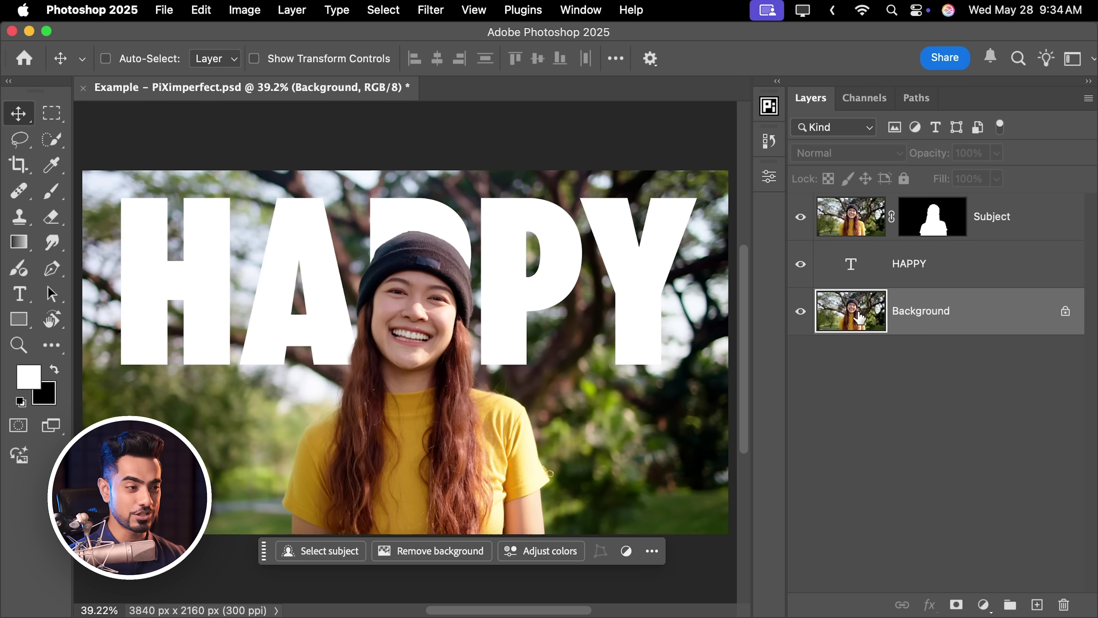
pyautogui.click(915, 284)
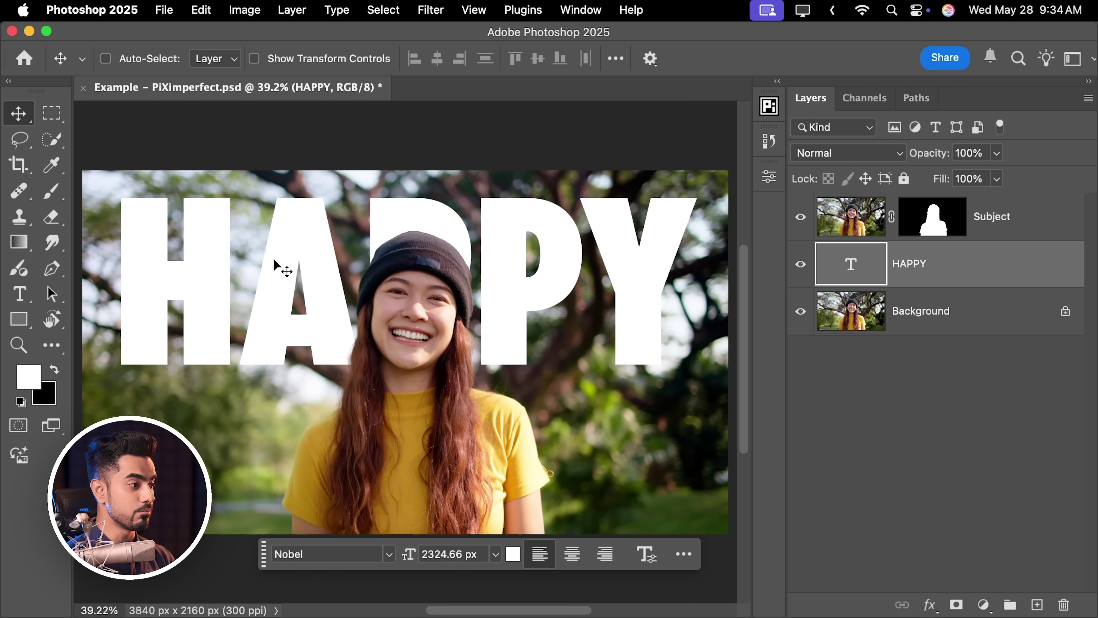
pyautogui.moveTo(264, 252); pyautogui.dragTo(307, 289)
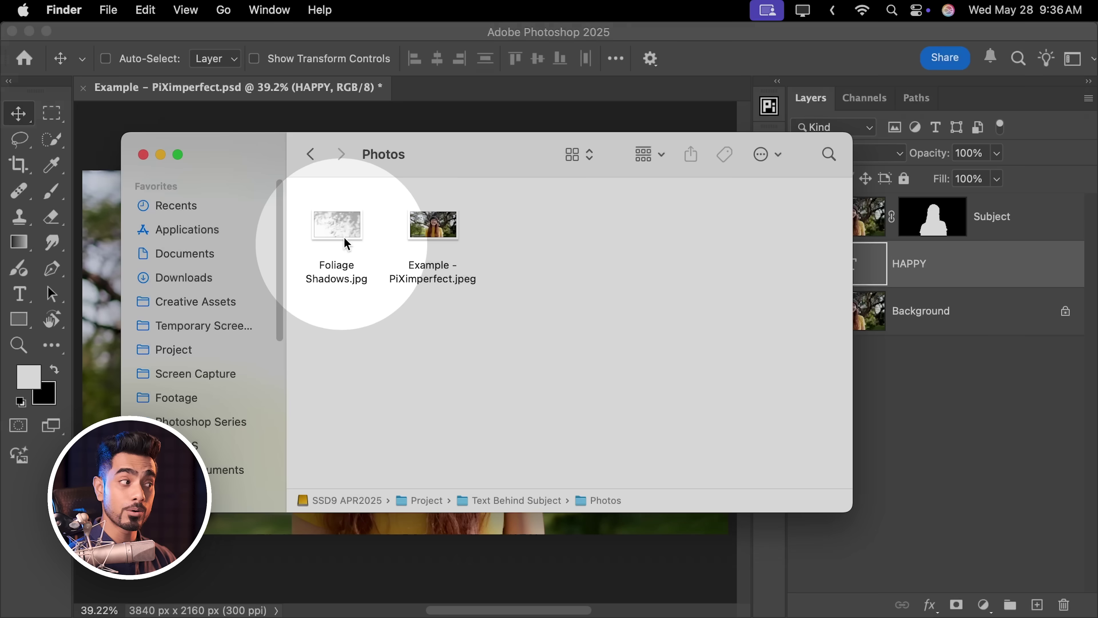
# Preview Foliage Shadows.jpg, then drag it from Finder onto the canvas and place it.
pyautogui.doubleClick(341, 229)
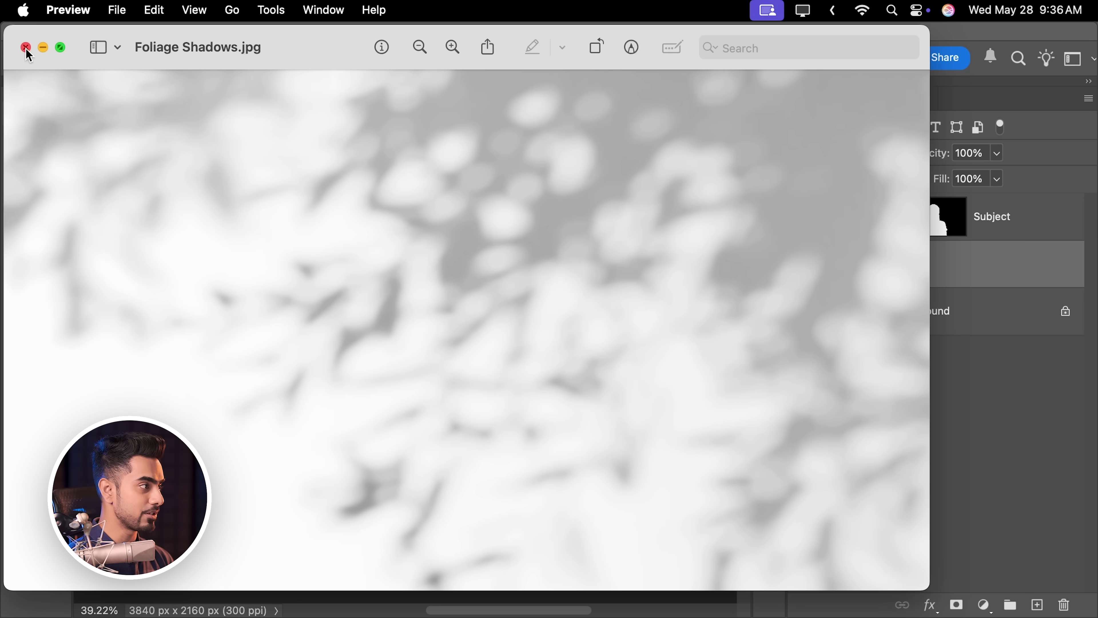
pyautogui.click(26, 47)
pyautogui.moveTo(398, 154); pyautogui.dragTo(785, 222)
pyautogui.moveTo(724, 294); pyautogui.dragTo(322, 281)
pyautogui.press('Return')
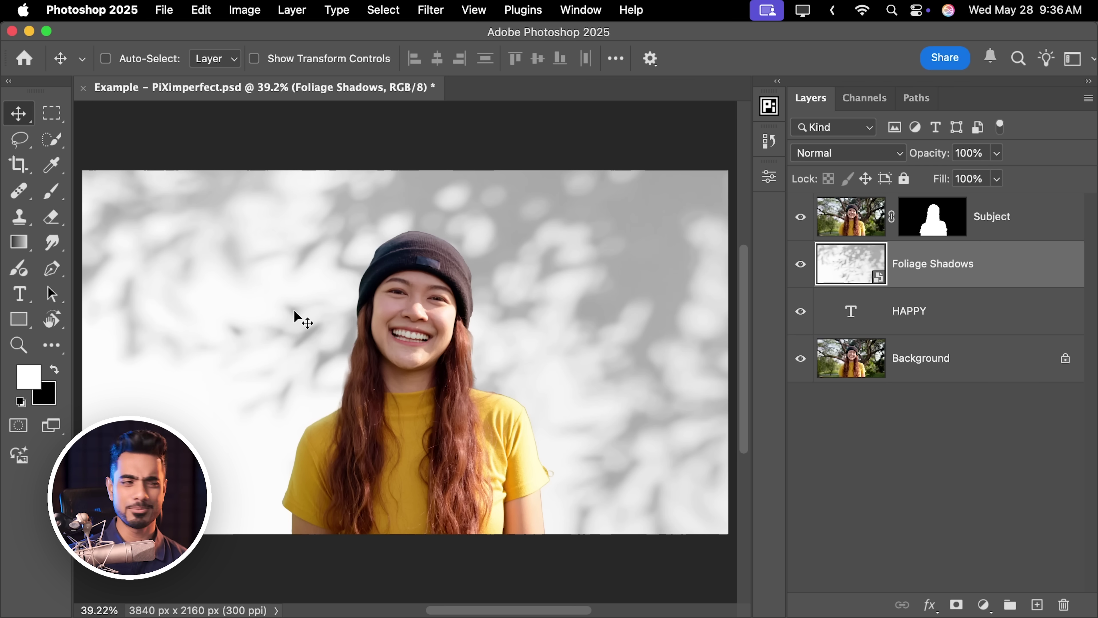
# Set the Foliage Shadows layer's blend mode to Multiply.
pyautogui.click(841, 160)
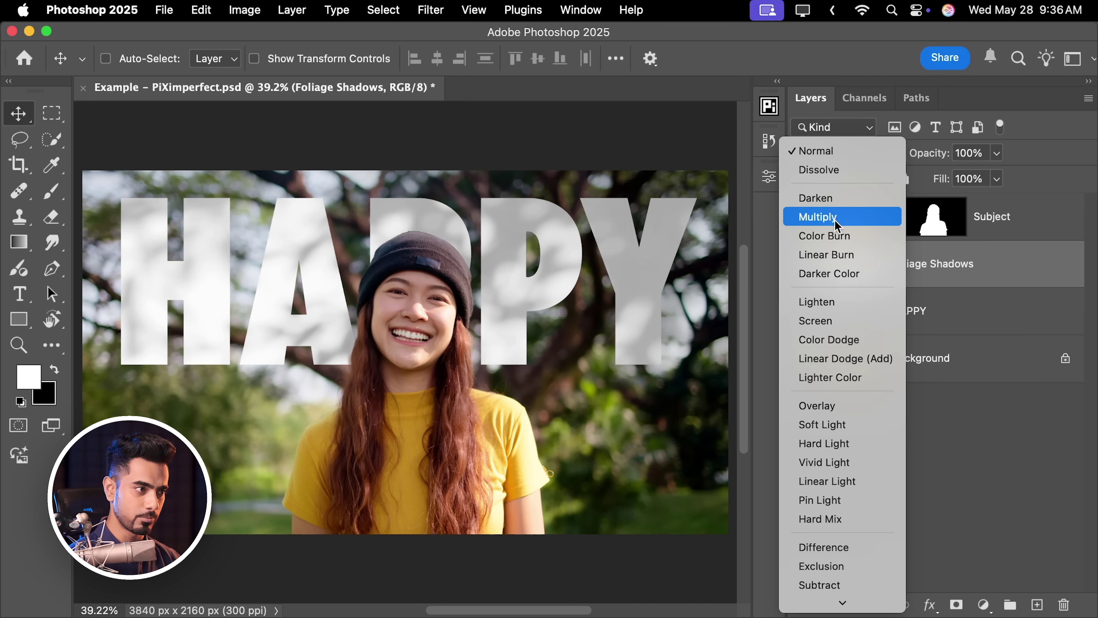
pyautogui.click(837, 222)
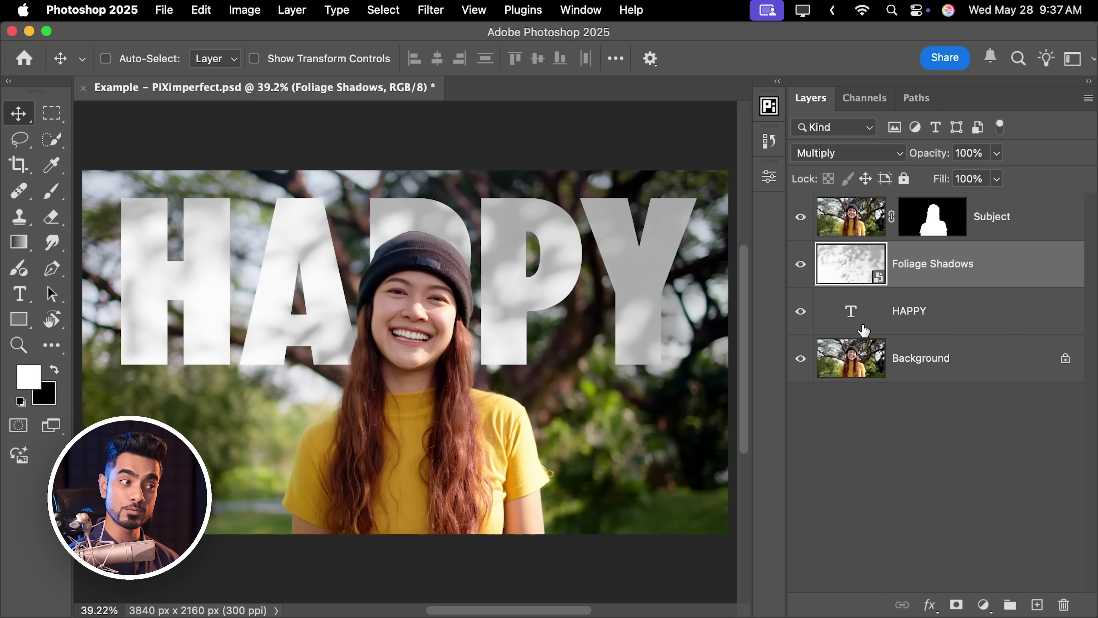
pyautogui.doubleClick(858, 325)
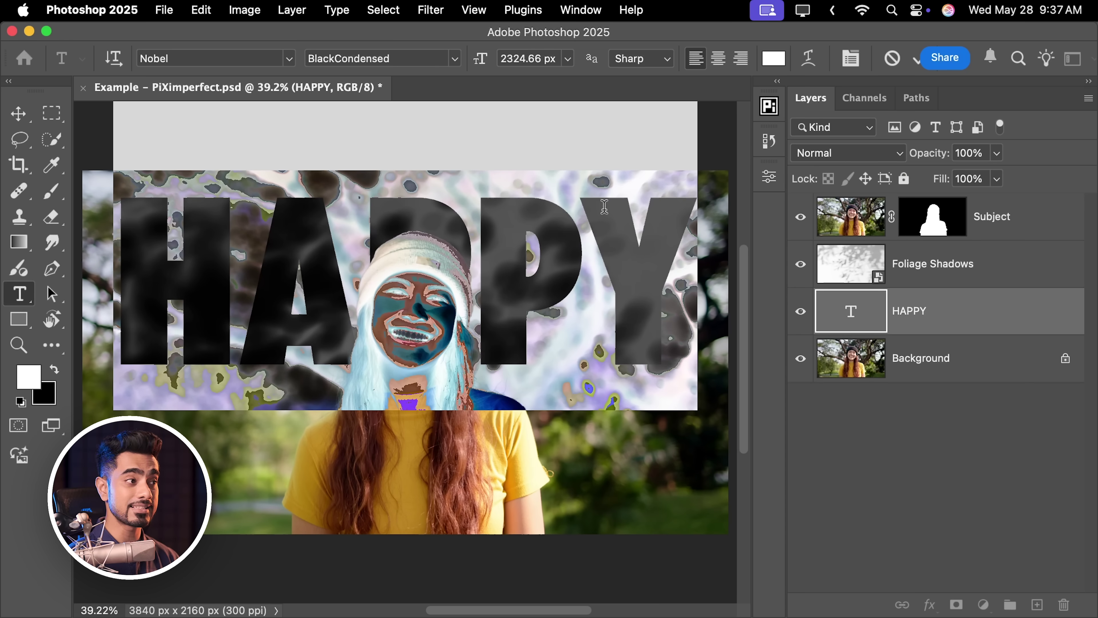
pyautogui.click(776, 64)
pyautogui.click(877, 527)
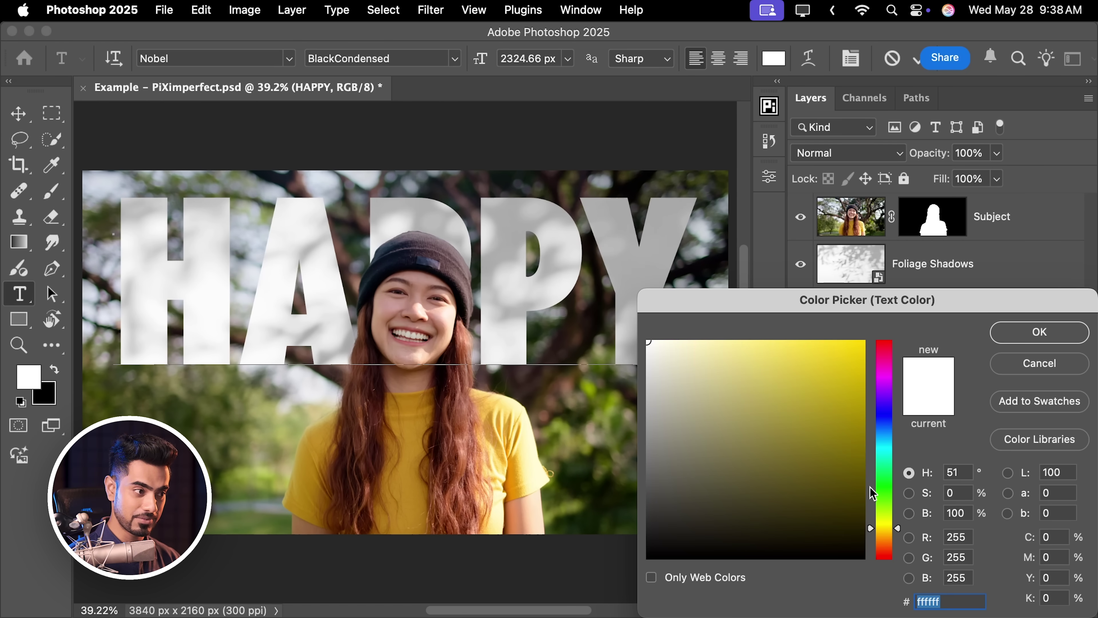
pyautogui.click(806, 336)
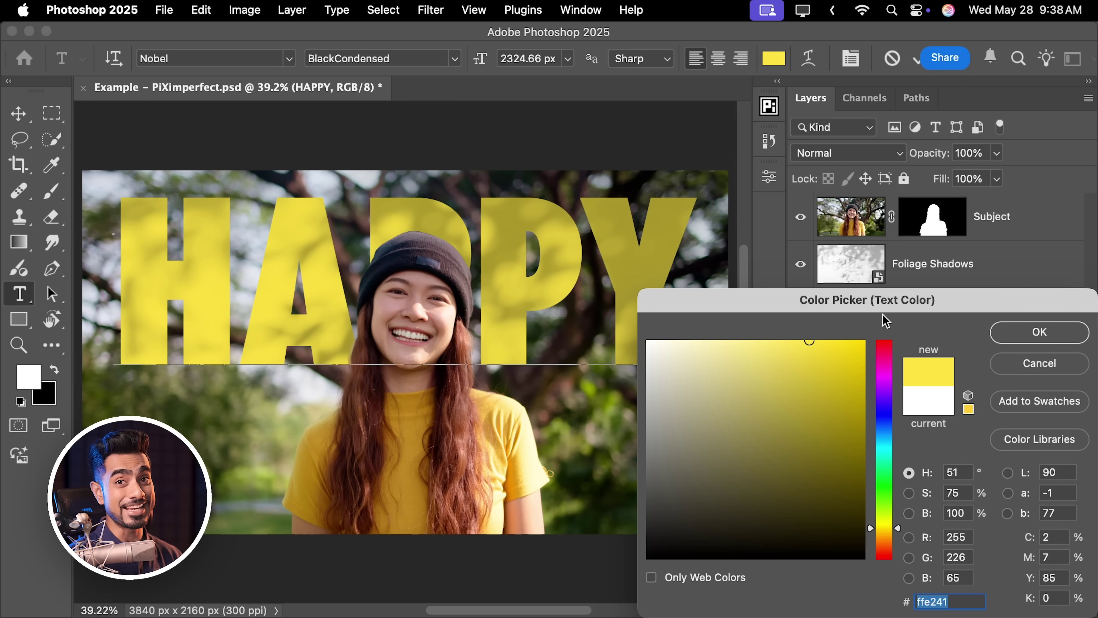
pyautogui.click(1036, 364)
pyautogui.click(948, 279)
pyautogui.press('v')
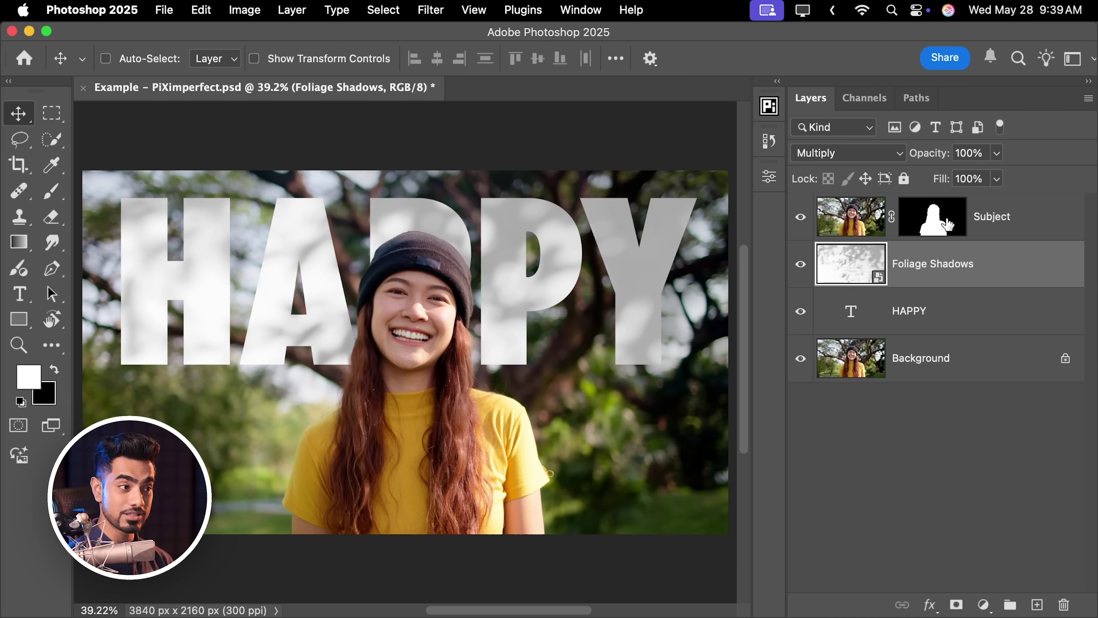
# Load the Subject mask as a selection and fill it with a new black Solid Color layer.
pyautogui.press('super')
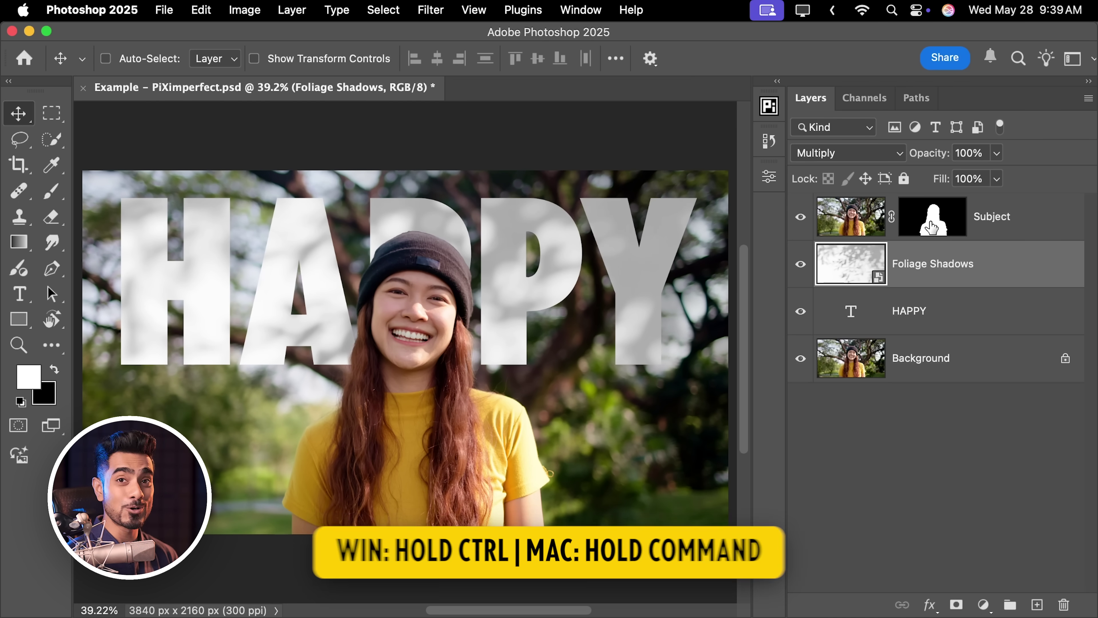
pyautogui.keyDown('super'); pyautogui.click(928, 222); pyautogui.keyUp('super')
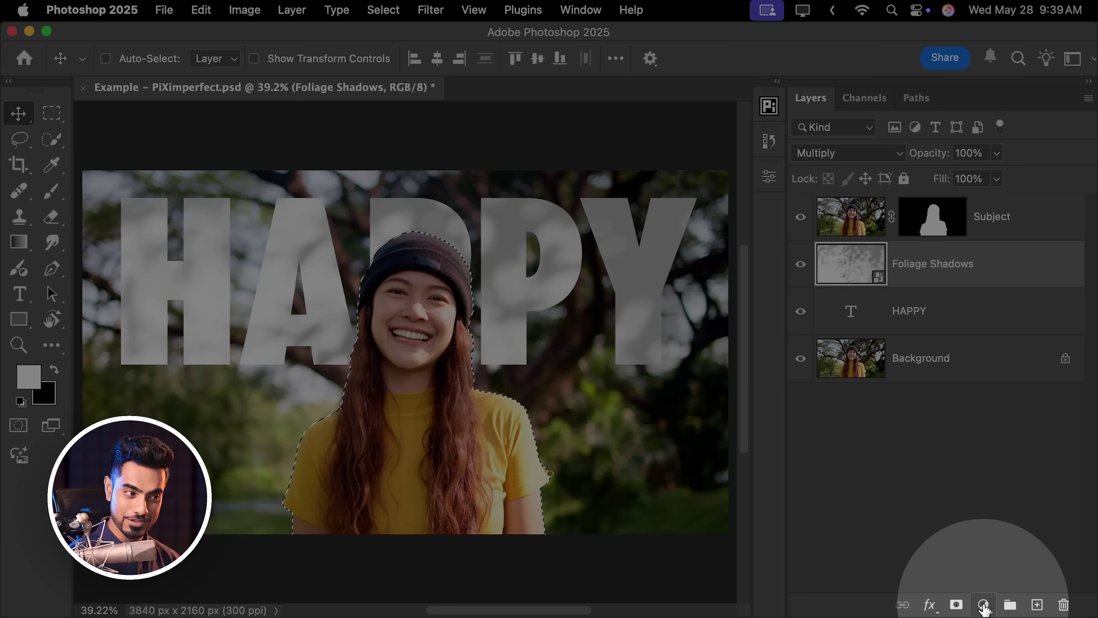
pyautogui.click(984, 606)
pyautogui.click(1015, 283)
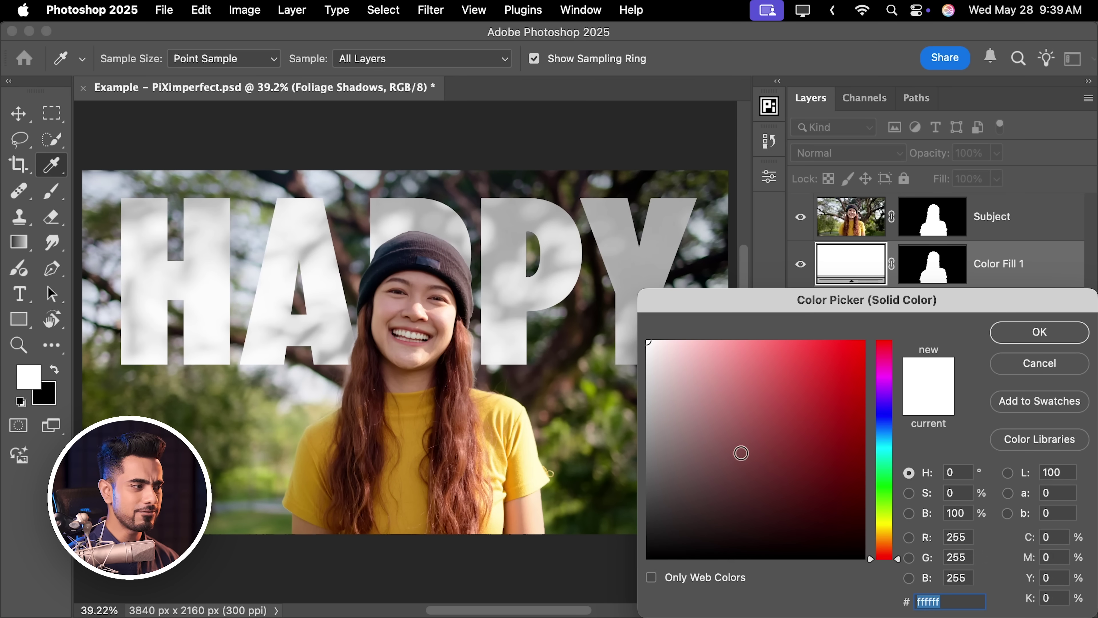
pyautogui.moveTo(740, 451); pyautogui.dragTo(586, 611)
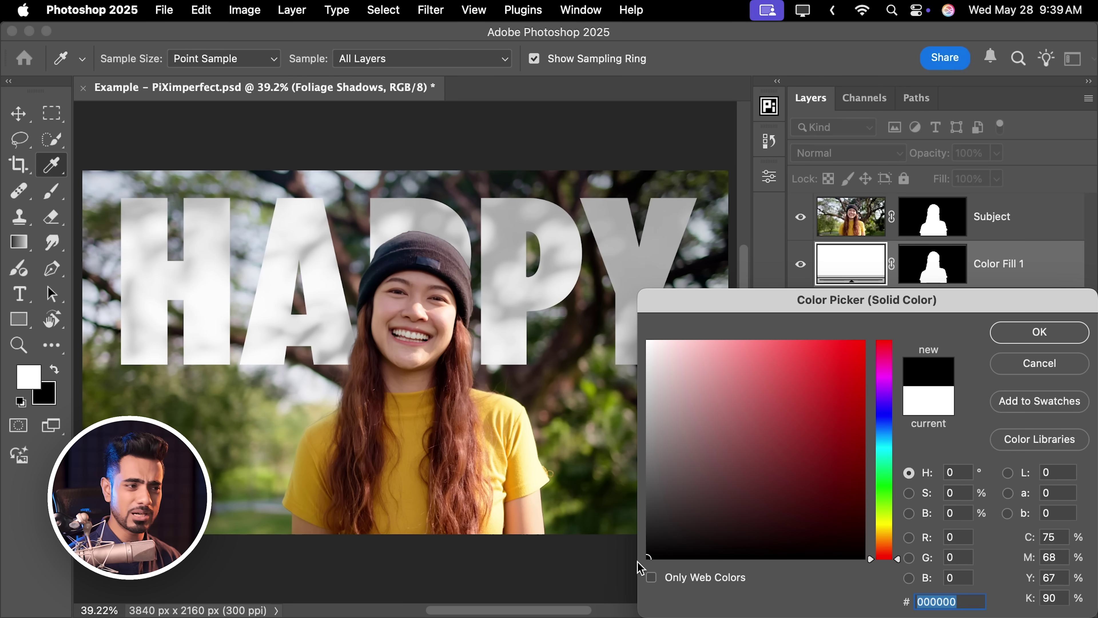
pyautogui.click(1046, 333)
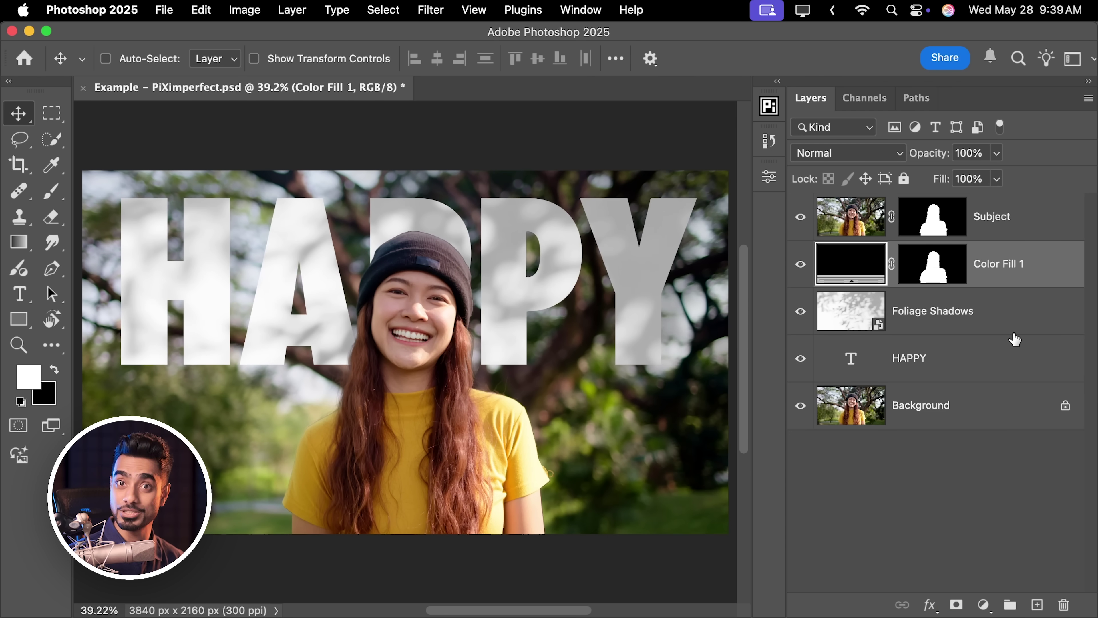
# Move the Color Fill 1 mask left and distort its left corner into a slanted shadow.
pyautogui.click(935, 274)
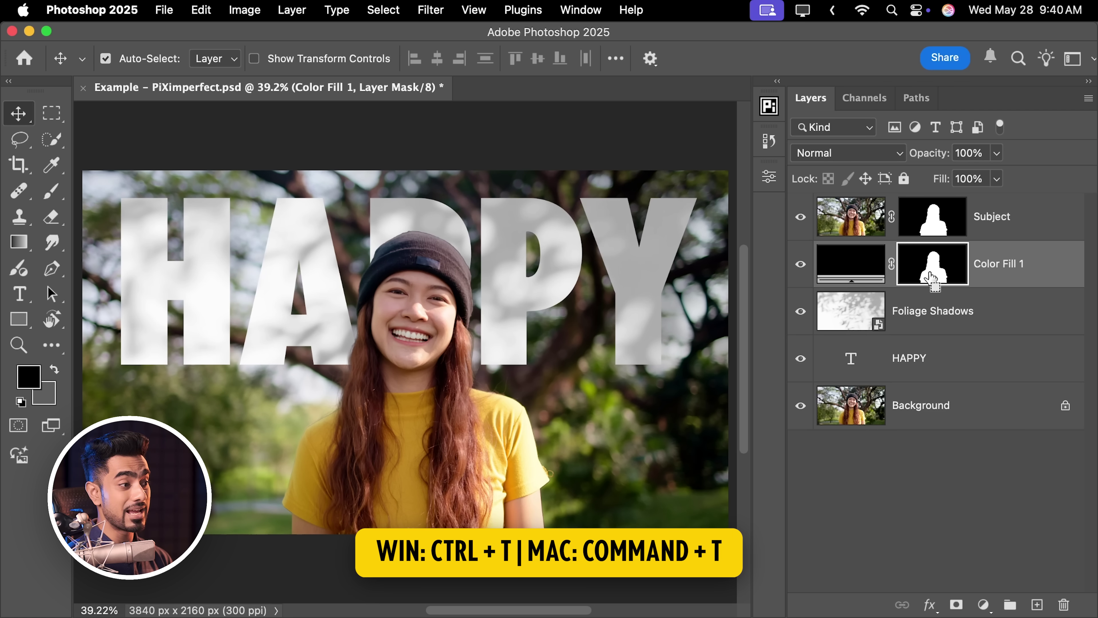
pyautogui.press('super+t')
pyautogui.moveTo(439, 326); pyautogui.dragTo(304, 297)
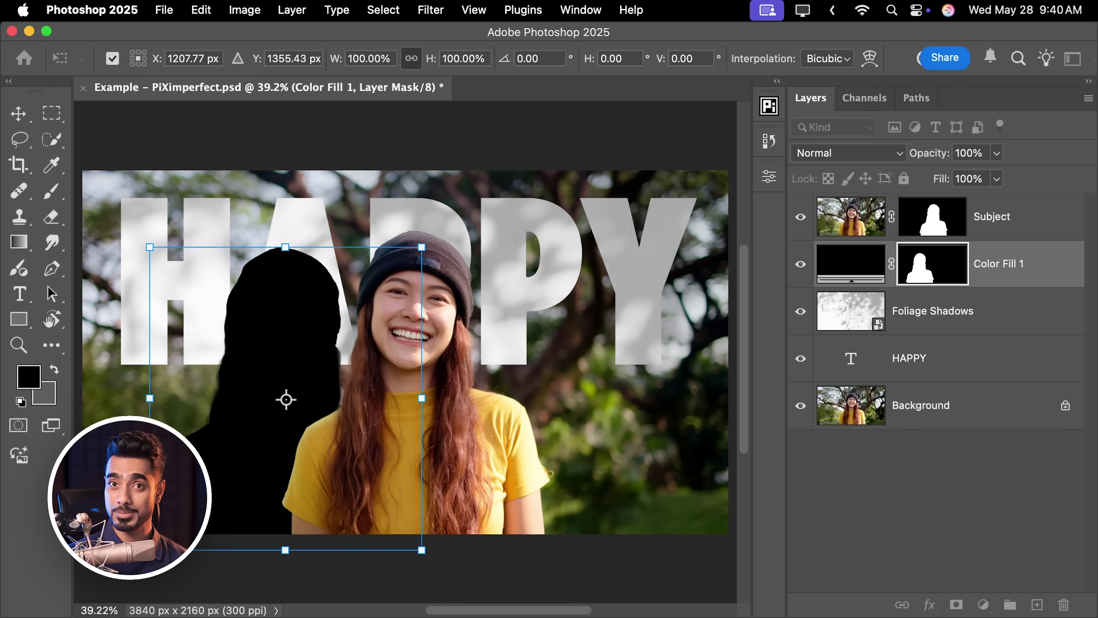
pyautogui.rightClick(289, 286)
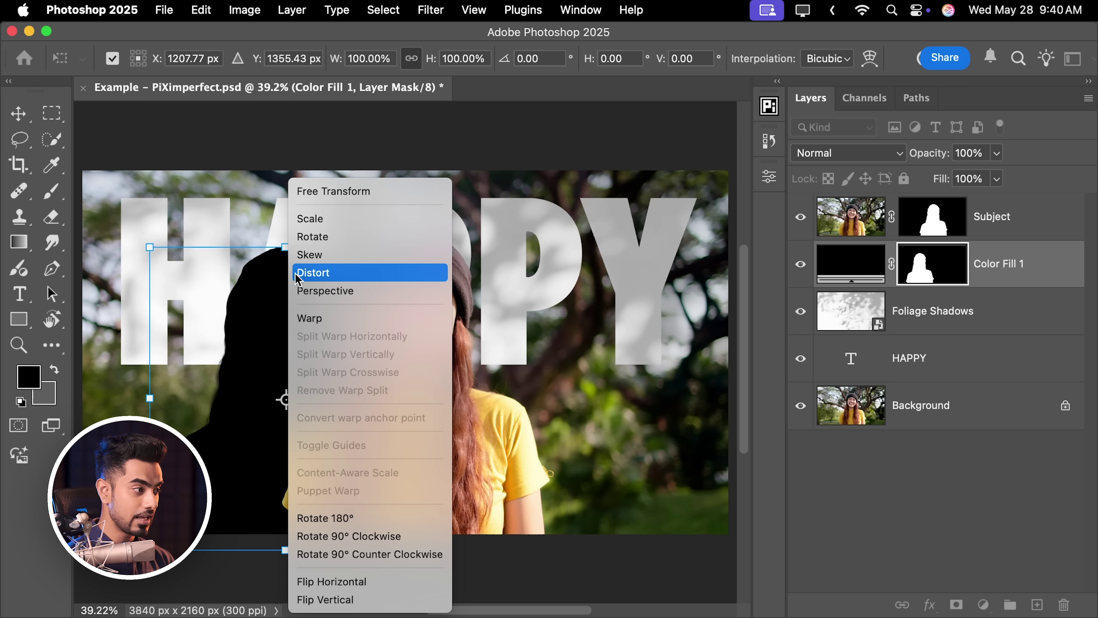
pyautogui.click(328, 277)
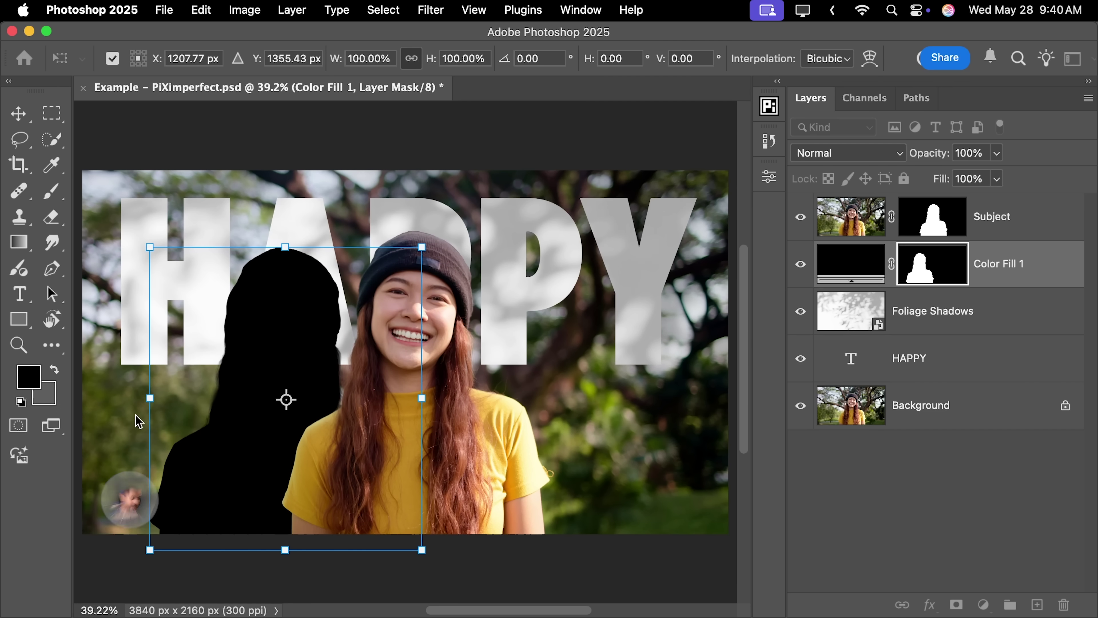
pyautogui.moveTo(151, 404); pyautogui.dragTo(104, 426)
pyautogui.press('Return')
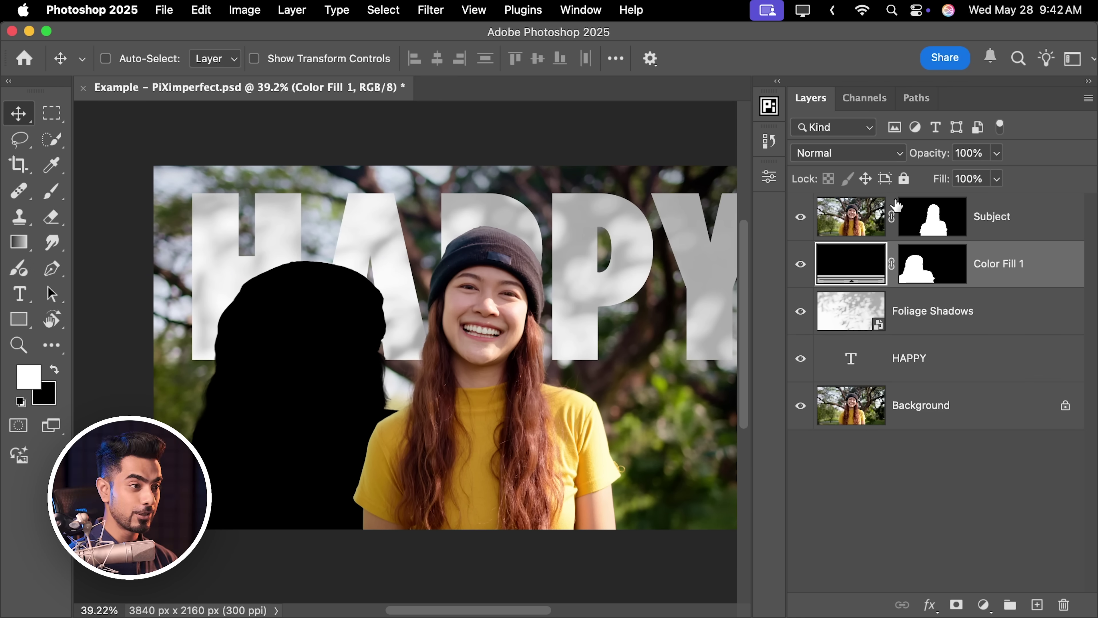
pyautogui.moveTo(925, 153); pyautogui.dragTo(910, 153)
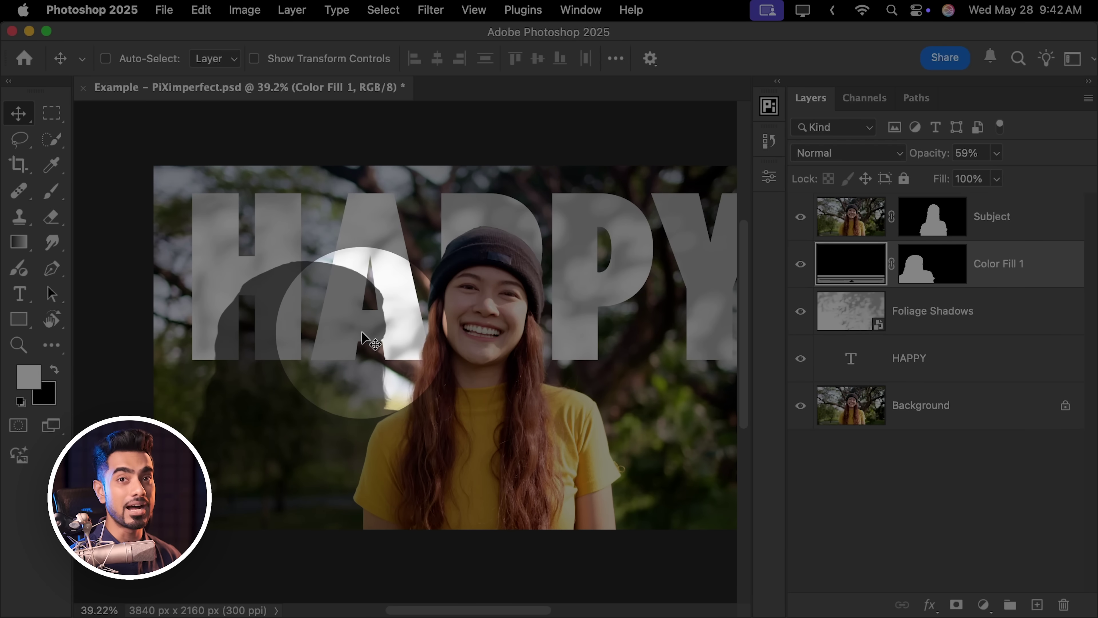
pyautogui.scroll(5, 363, 333)
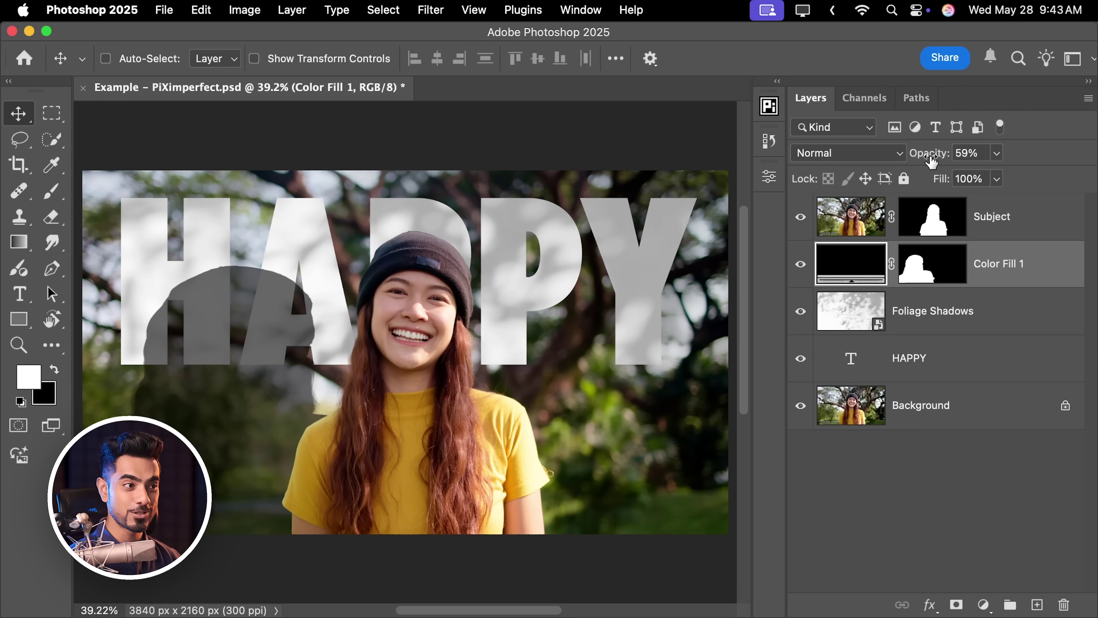
pyautogui.moveTo(929, 160); pyautogui.dragTo(1026, 176)
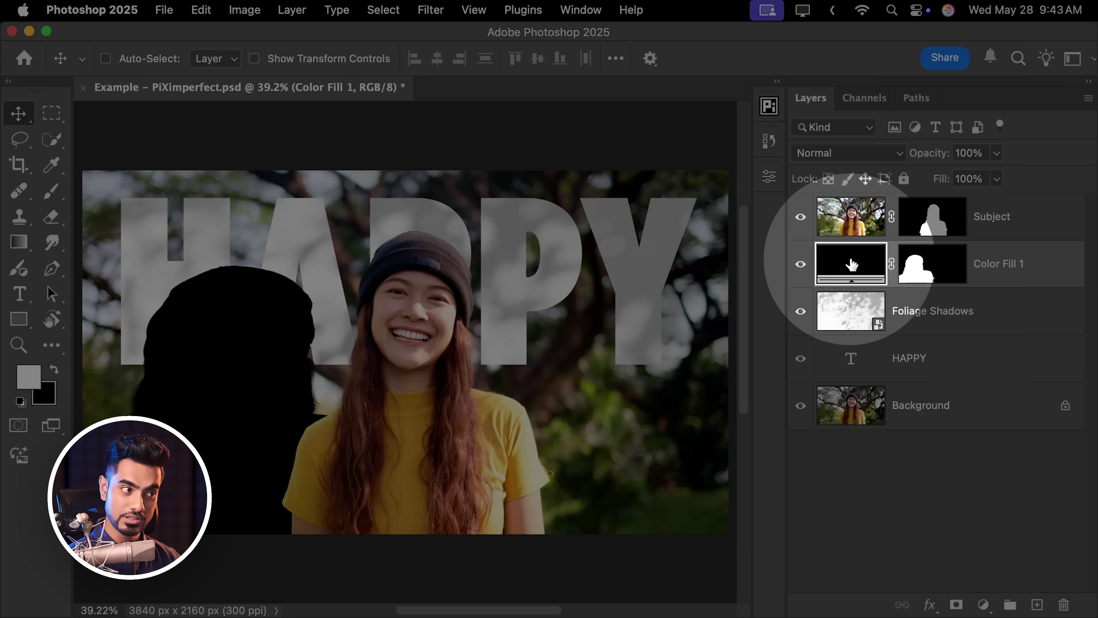
# Recolour Color Fill 1 by sampling the Y letter and setting brightness to 70 (#b3b3b3).
pyautogui.doubleClick(846, 261)
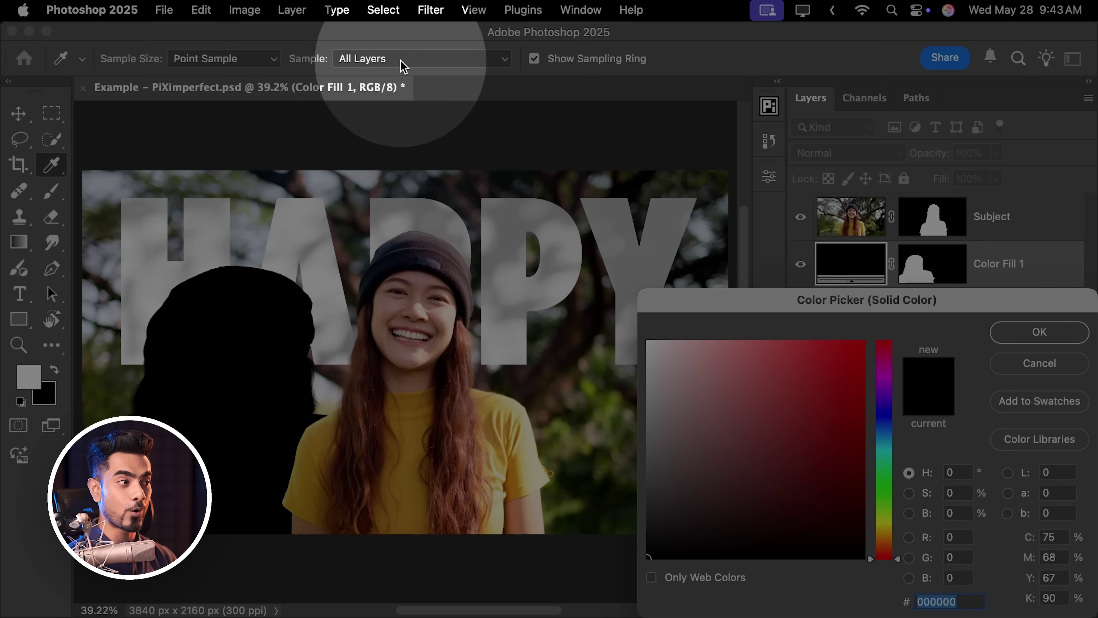
pyautogui.hscroll(5, 562, 200)
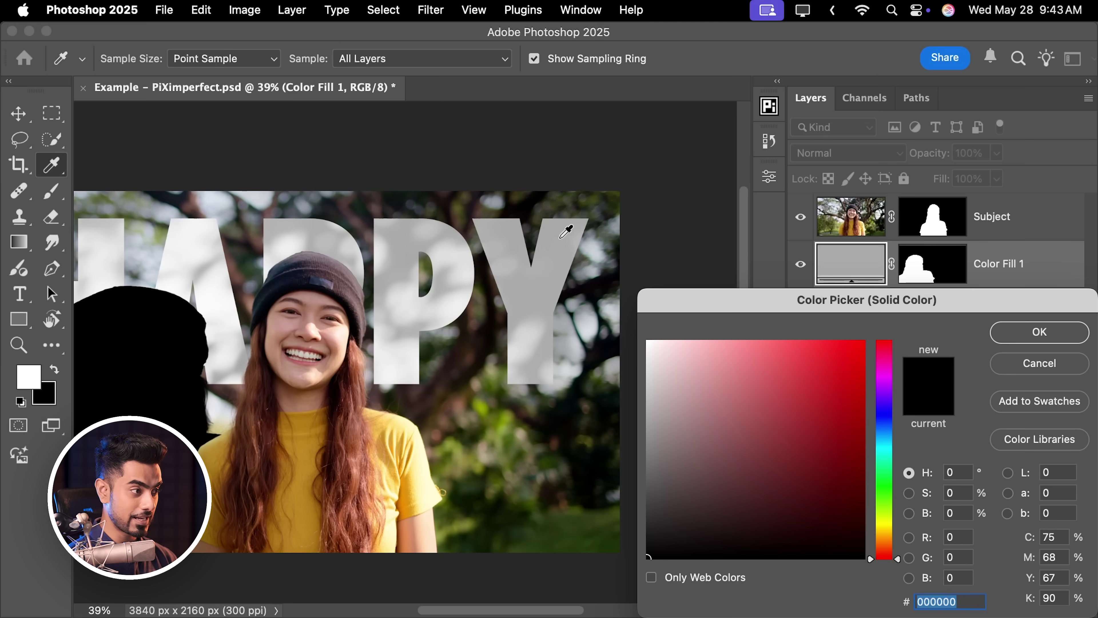
pyautogui.click(561, 237)
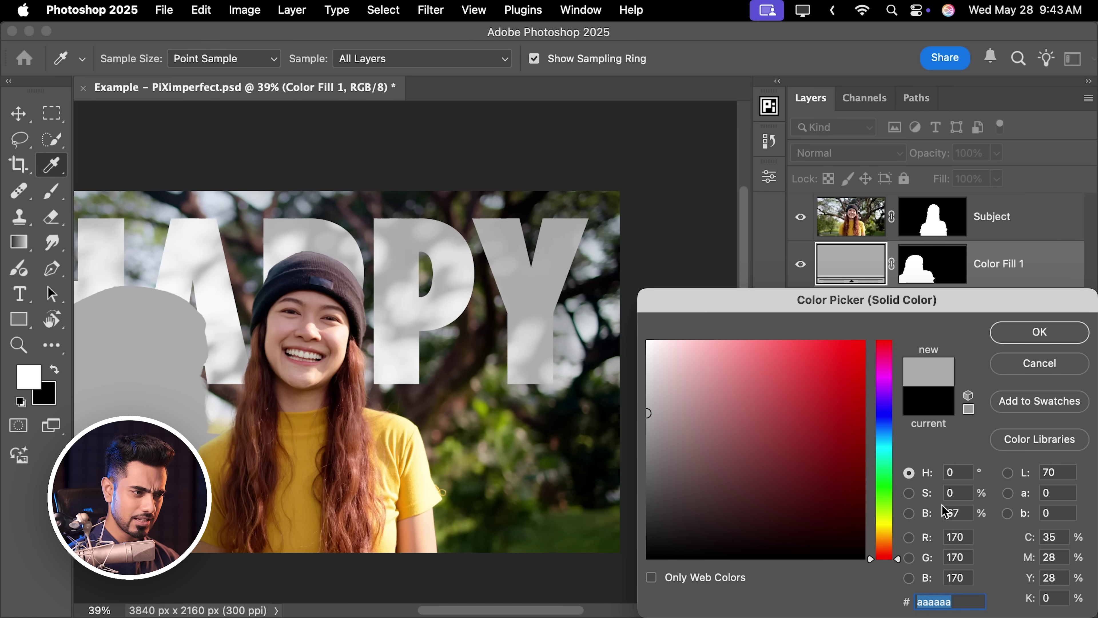
pyautogui.doubleClick(960, 515)
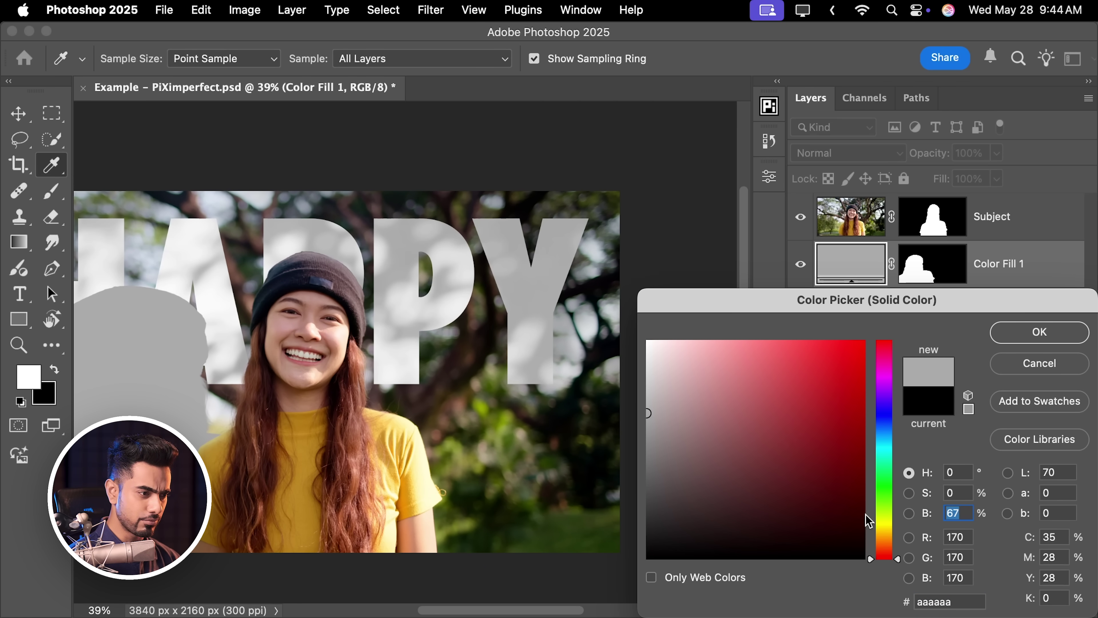
pyautogui.write('70')
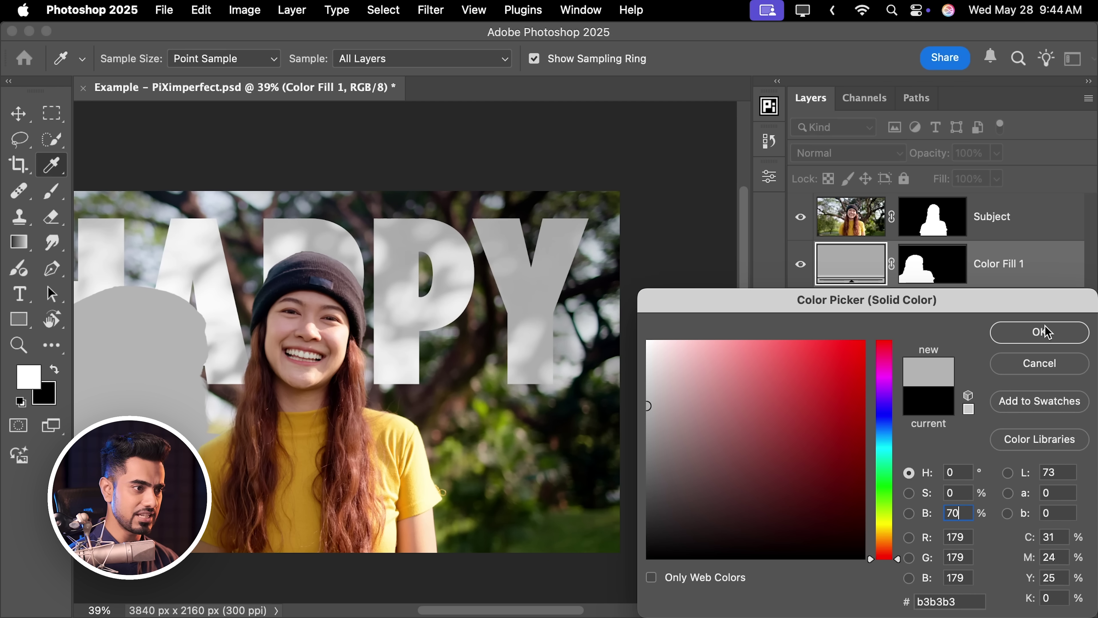
pyautogui.click(1040, 333)
pyautogui.moveTo(553, 319); pyautogui.dragTo(433, 353)
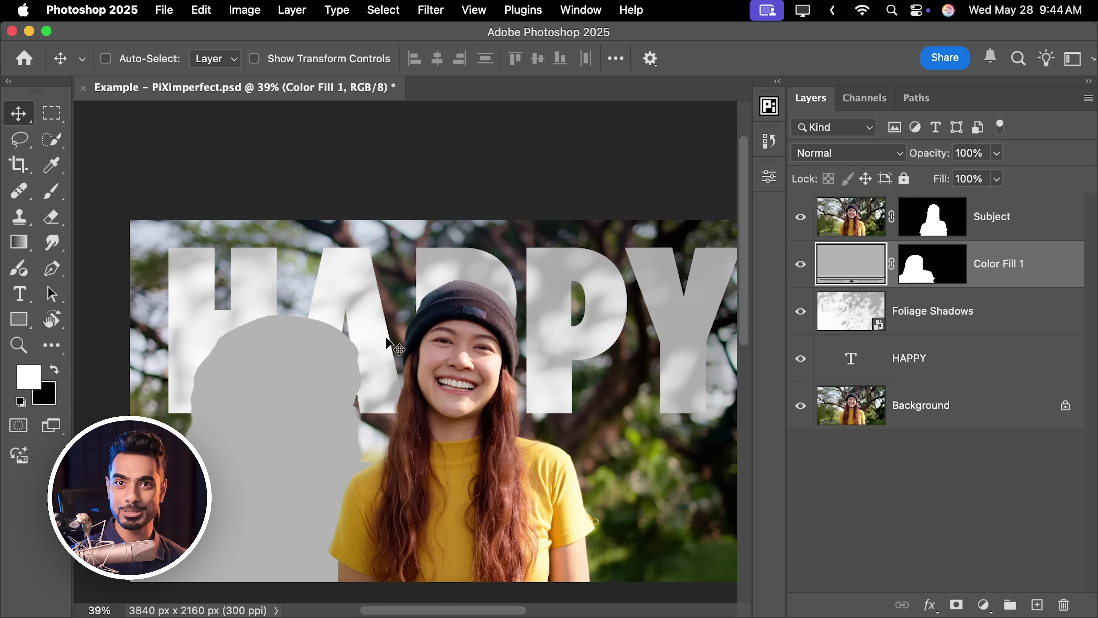
# Clip Foliage Shadows to HAPPY, compare with it toggled off and on, then clip Color Fill 1 too.
pyautogui.keyDown('alt'); pyautogui.click(862, 333); pyautogui.keyUp('alt')
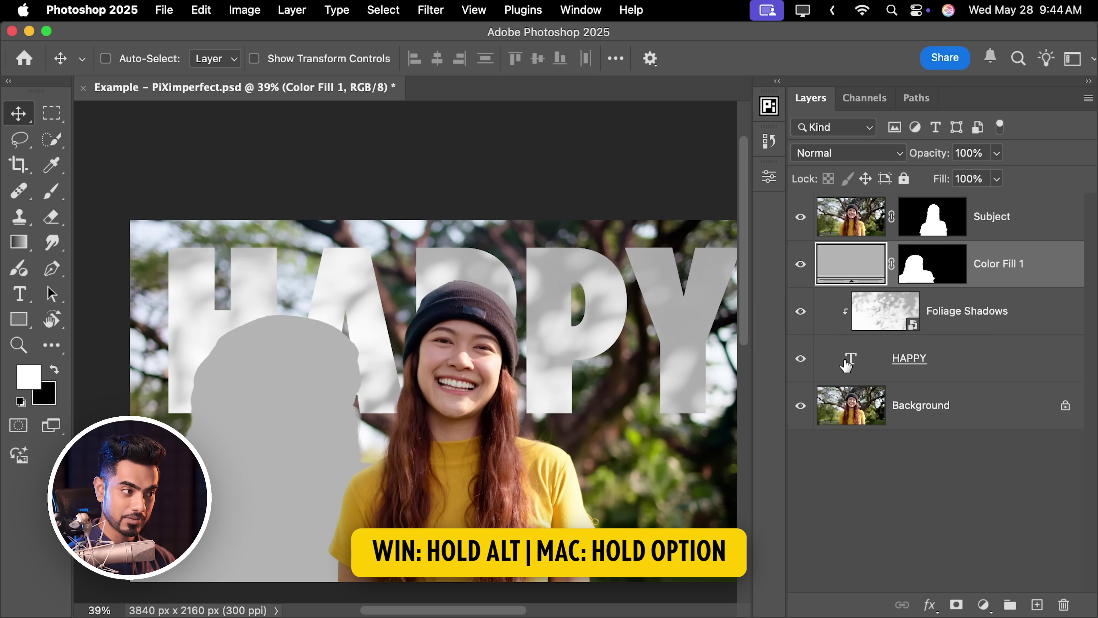
pyautogui.click(803, 317)
pyautogui.click(803, 317)
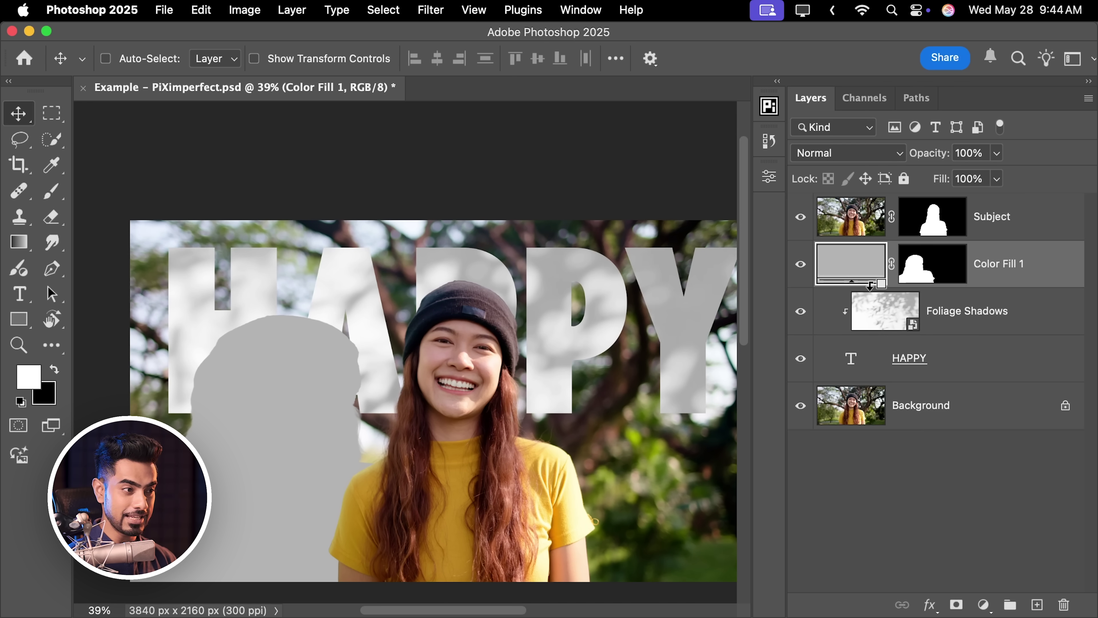
pyautogui.keyDown('alt'); pyautogui.click(876, 285); pyautogui.keyUp('alt')
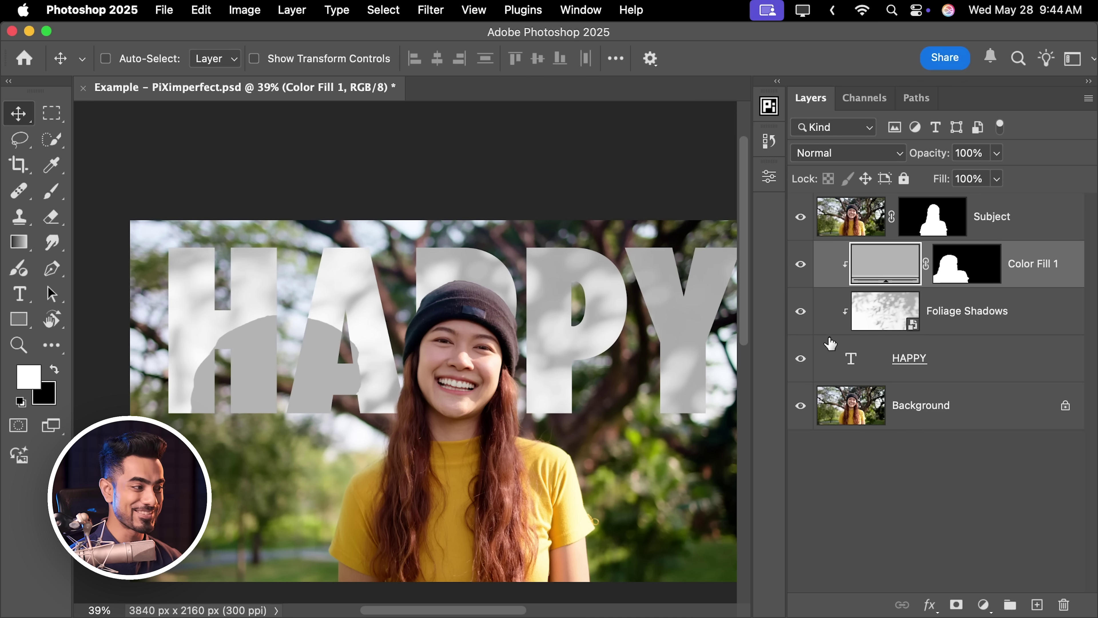
# Select the Color Fill 1 silhouette mask and bring up its mask properties.
pyautogui.moveTo(307, 344); pyautogui.dragTo(456, 338)
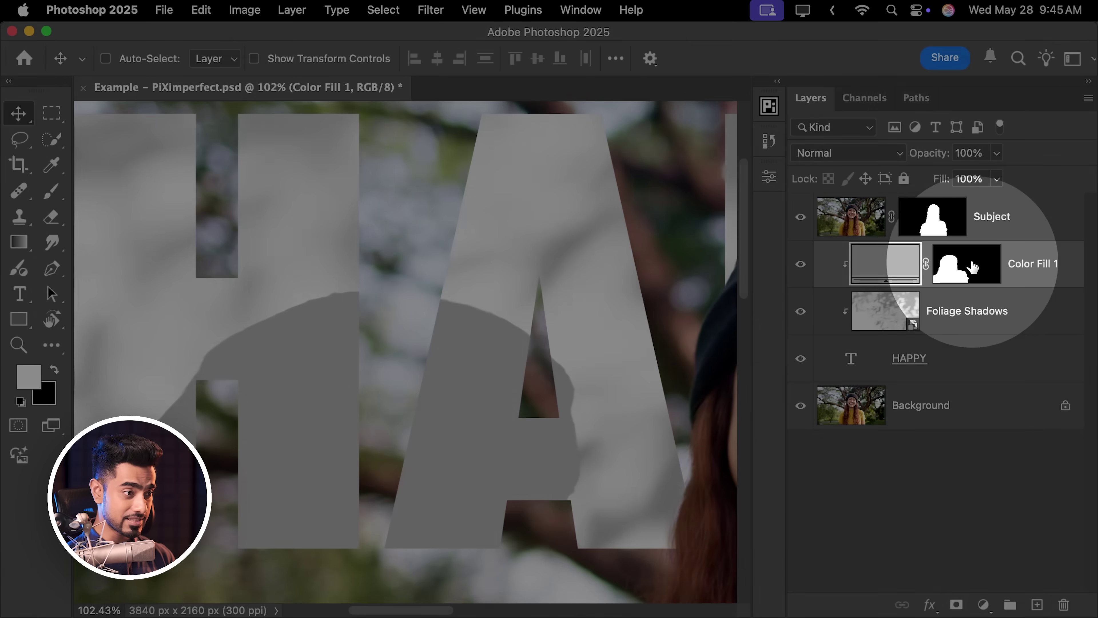
pyautogui.click(970, 267)
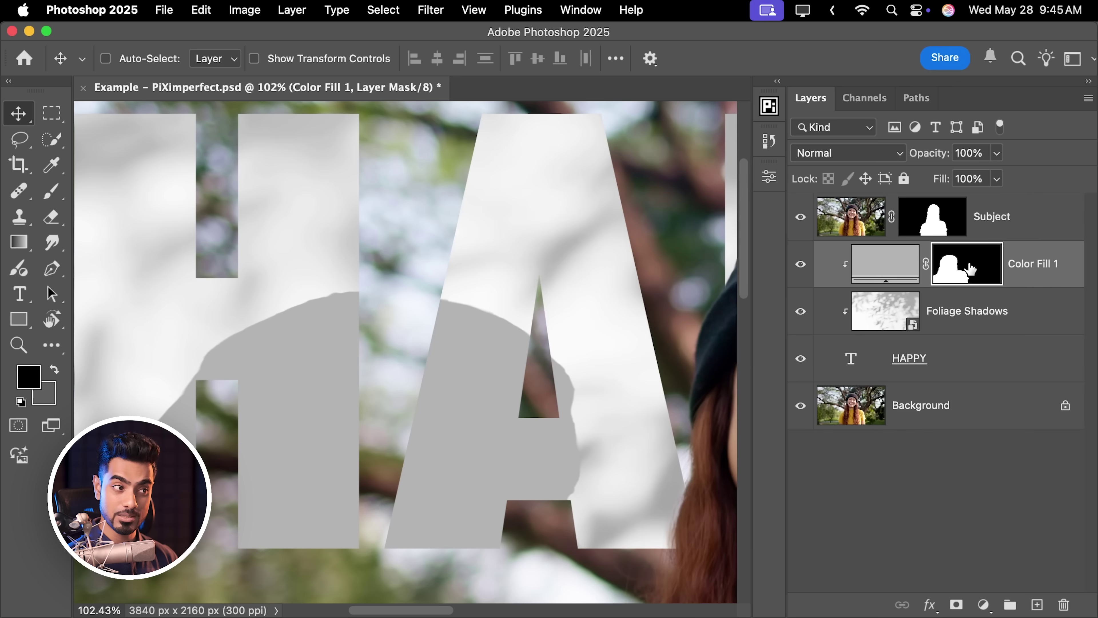
pyautogui.doubleClick(969, 269)
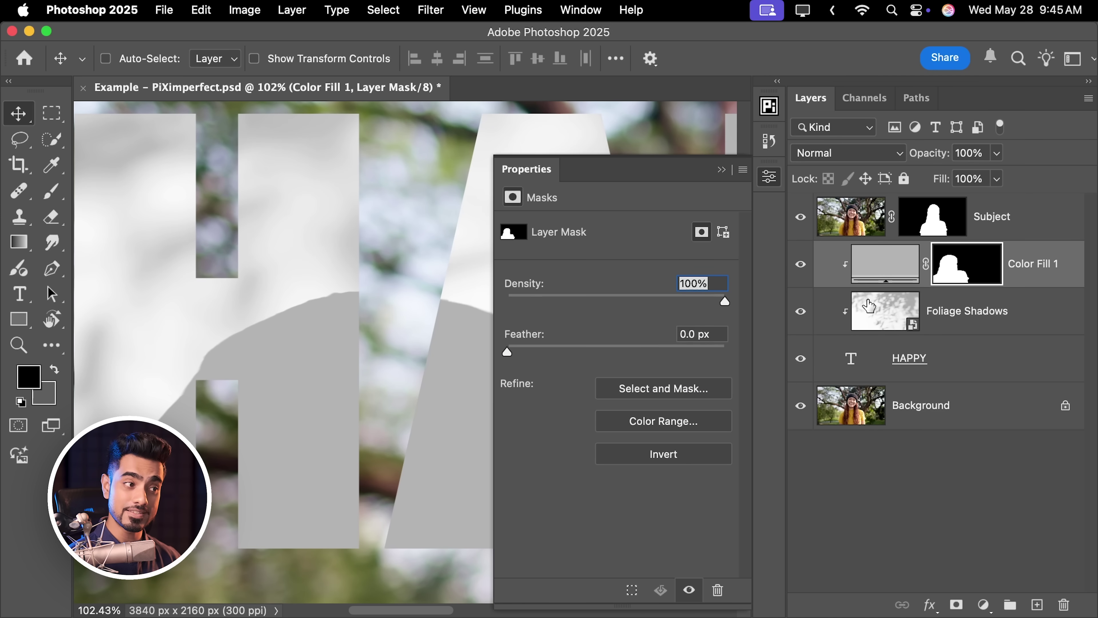
pyautogui.click(977, 320)
pyautogui.click(963, 279)
pyautogui.click(721, 169)
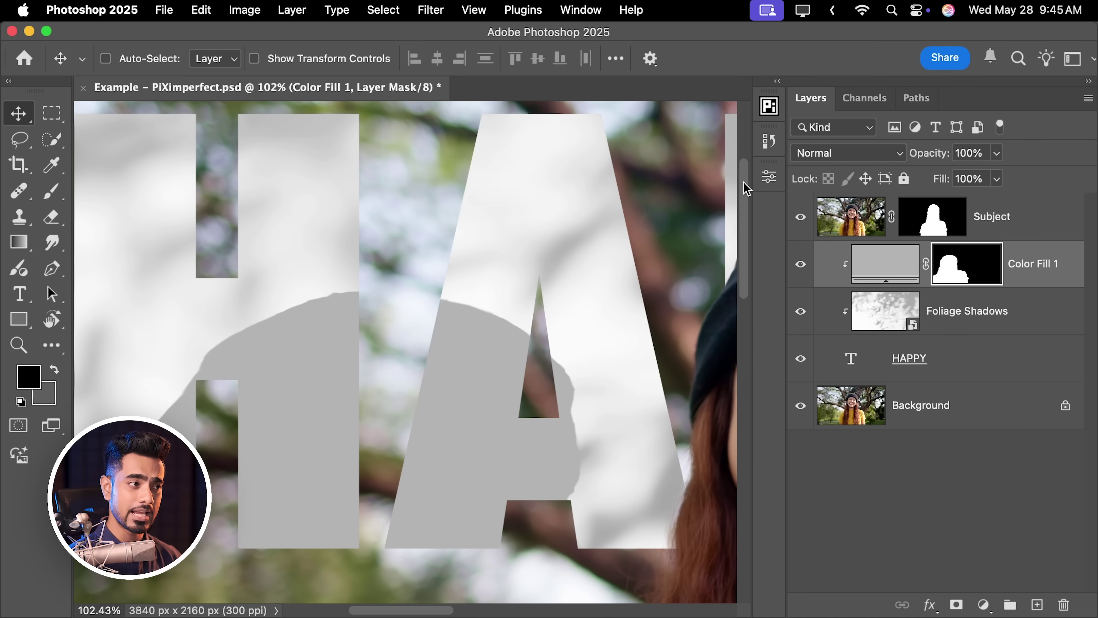
pyautogui.click(769, 178)
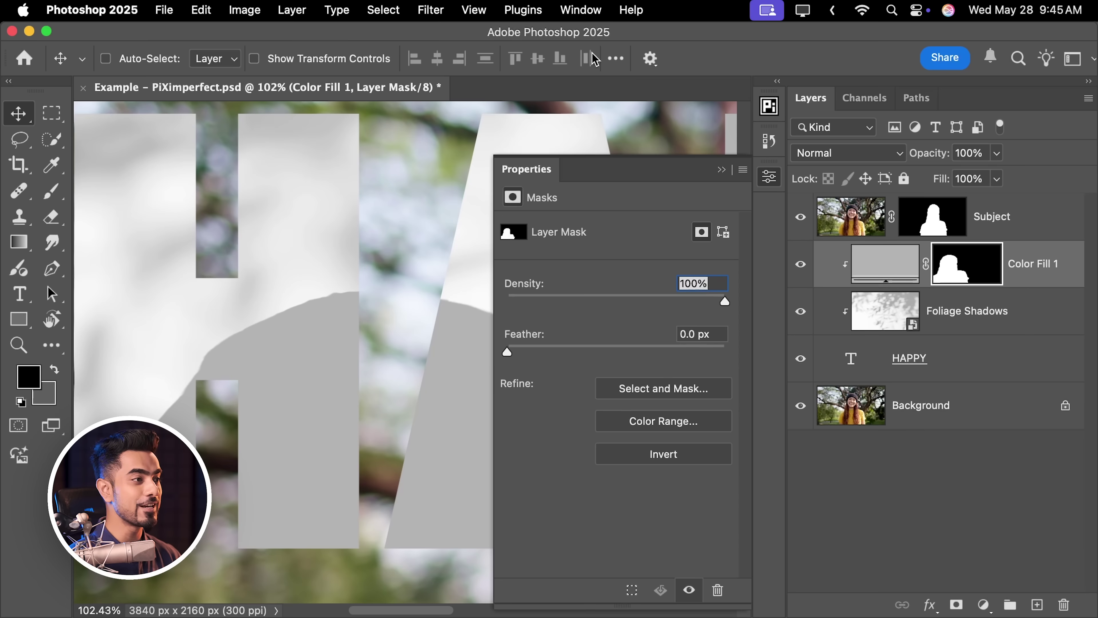
pyautogui.click(580, 9)
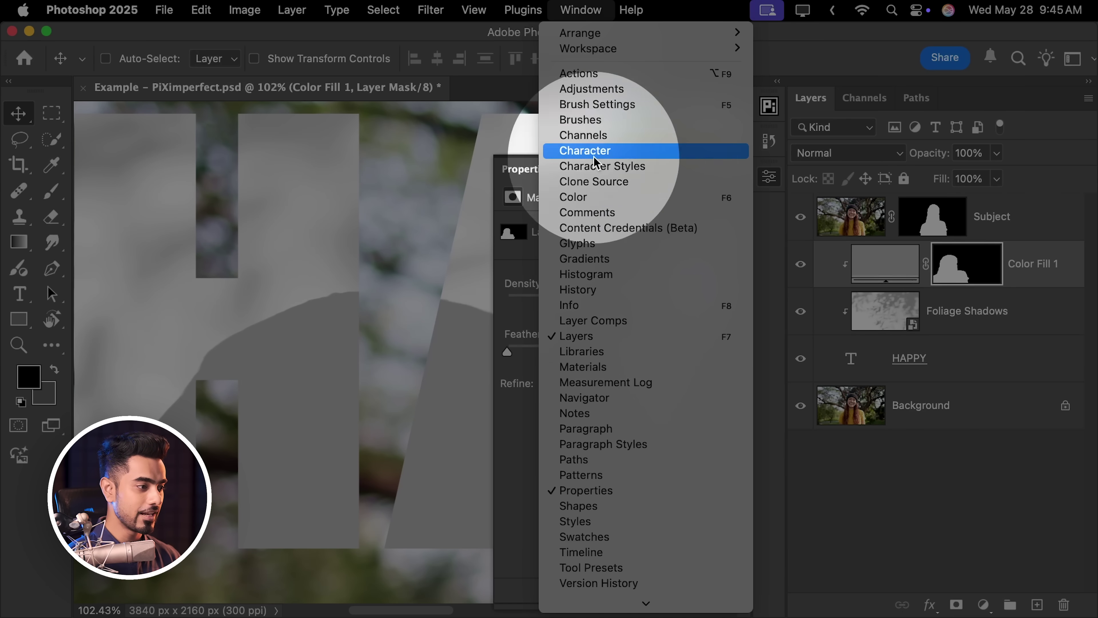
pyautogui.click(515, 448)
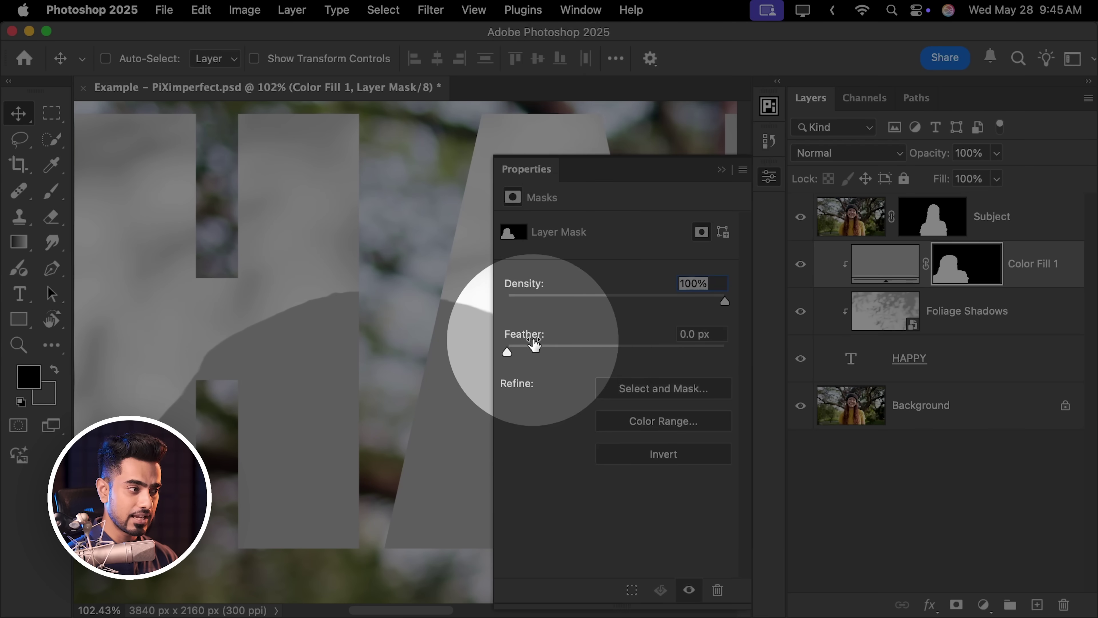
# Feather the shadow mask by 6 px and hide the Properties panel.
pyautogui.moveTo(530, 350); pyautogui.dragTo(632, 353)
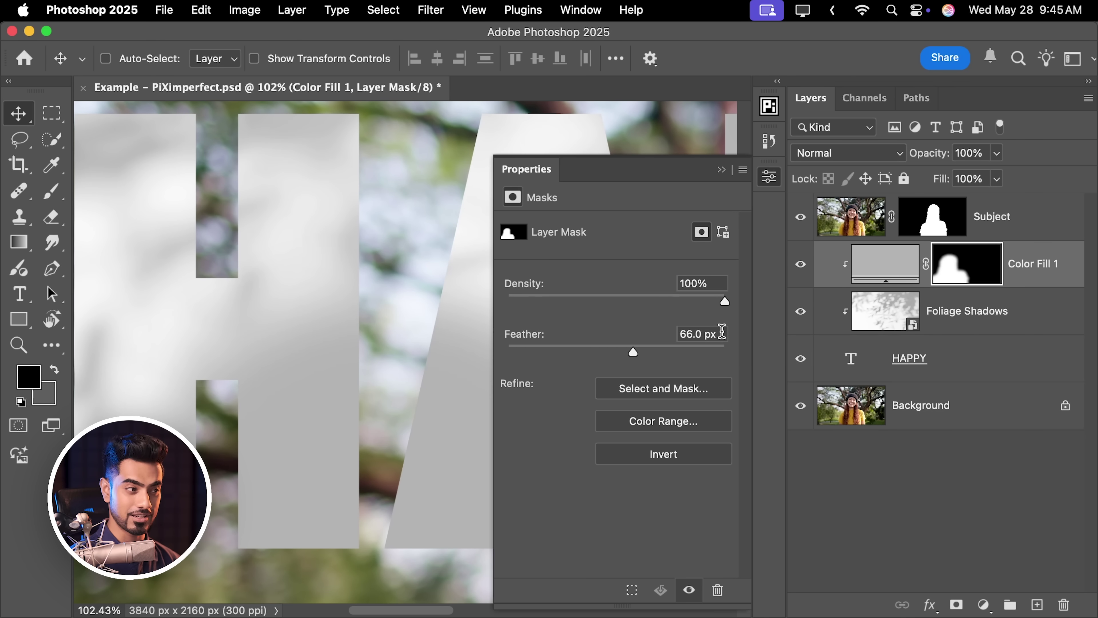
pyautogui.click(717, 333)
pyautogui.write('6')
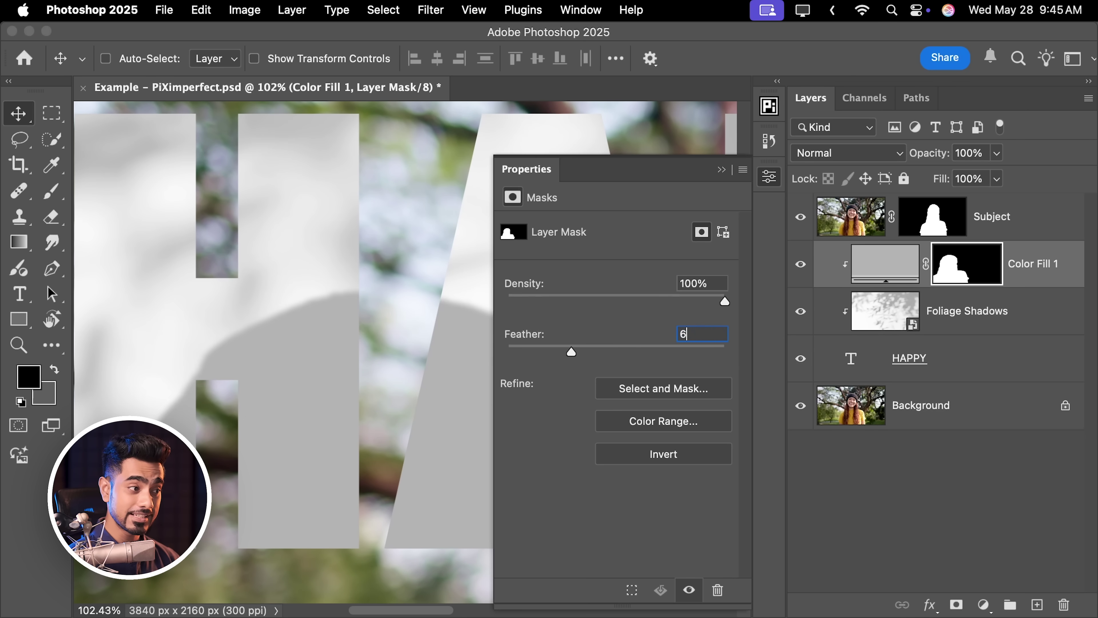
pyautogui.click(720, 170)
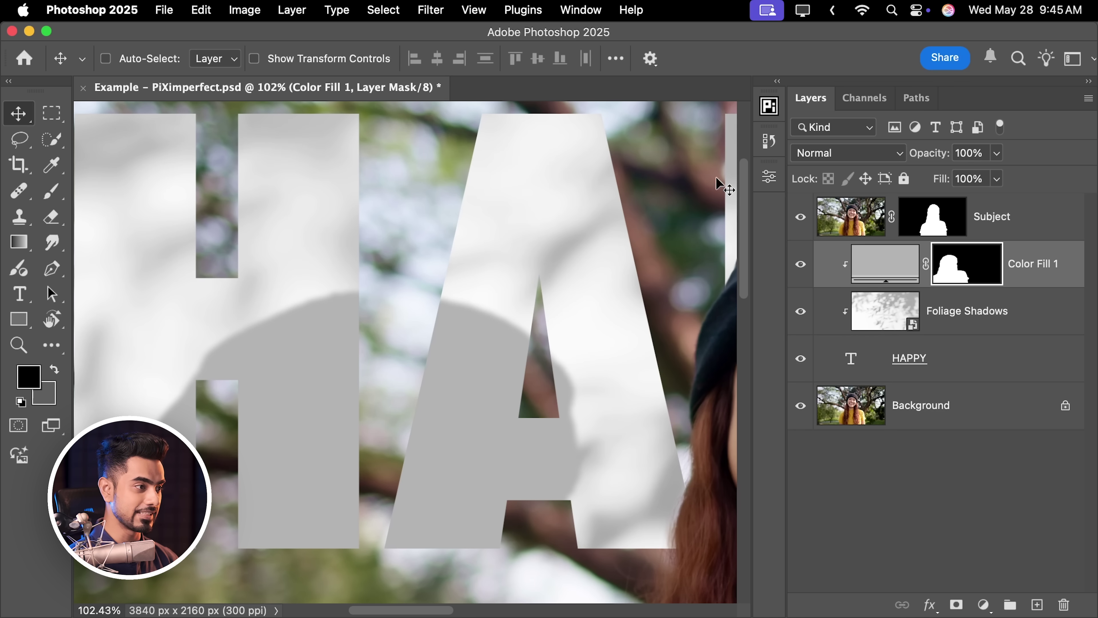
pyautogui.scroll(-5, 544, 267)
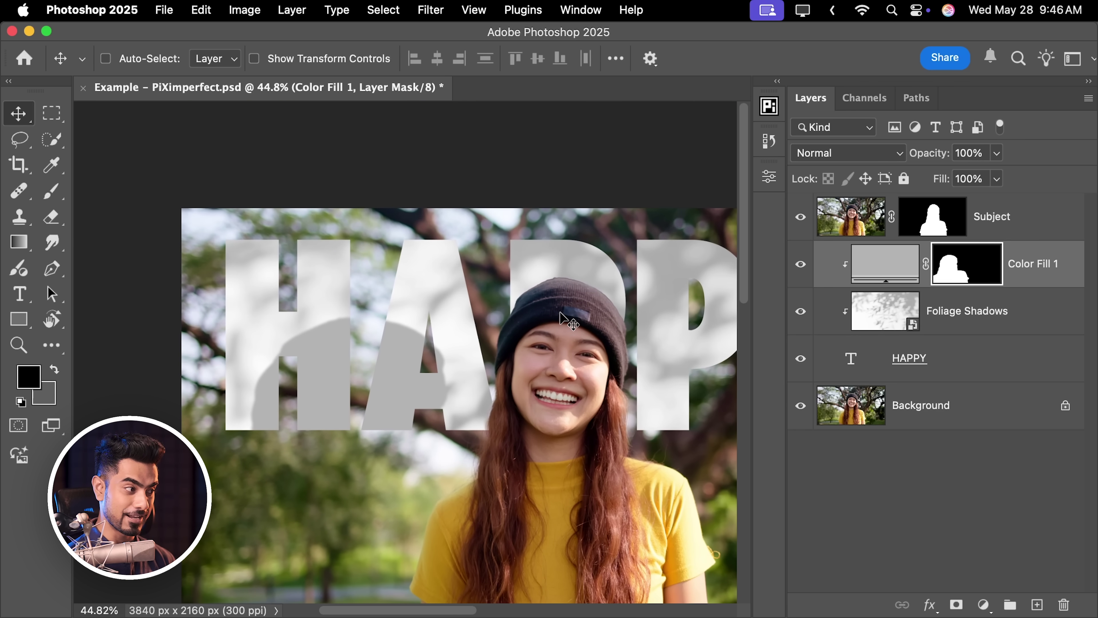
# Lower the Color Fill 1 mask feather to 2 px and collapse the Properties panel.
pyautogui.moveTo(416, 372); pyautogui.dragTo(571, 363)
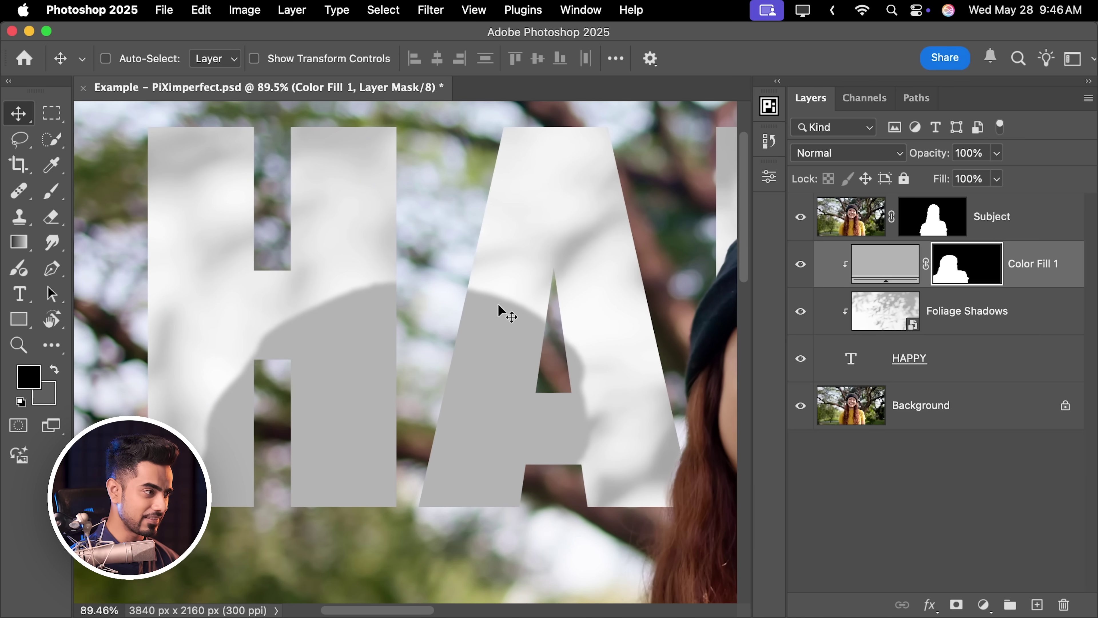
pyautogui.doubleClick(963, 271)
pyautogui.click(702, 334)
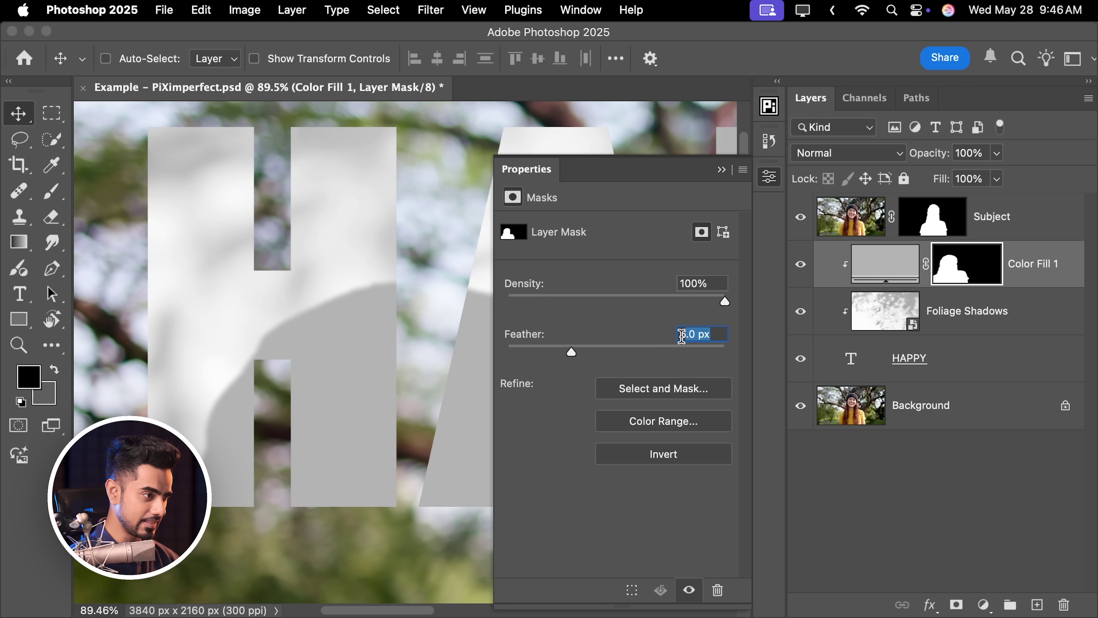
pyautogui.write('2')
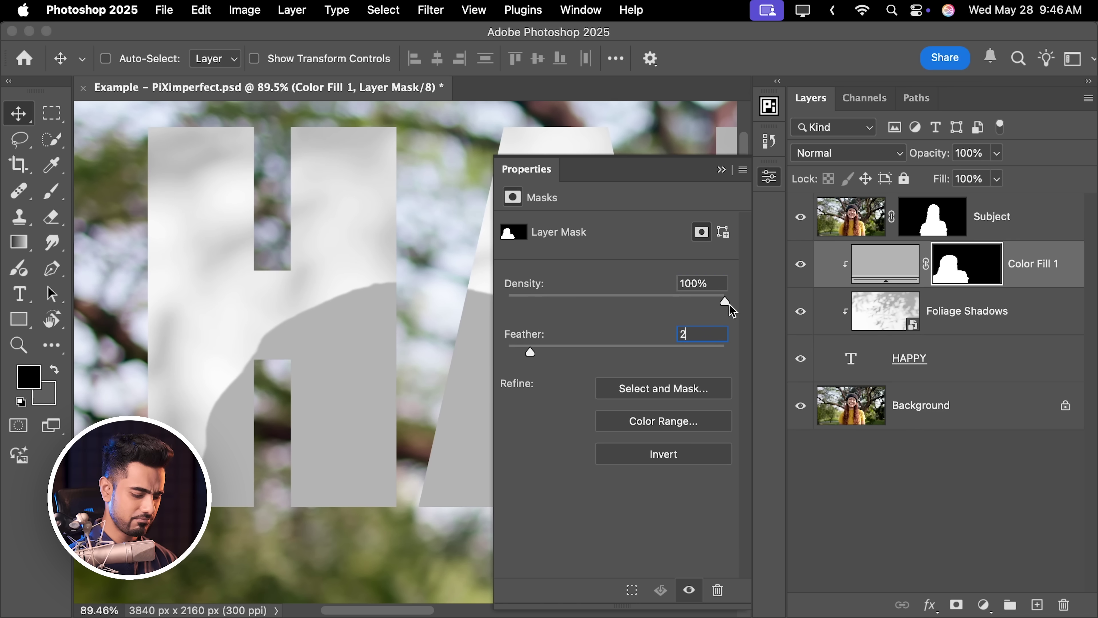
pyautogui.click(721, 169)
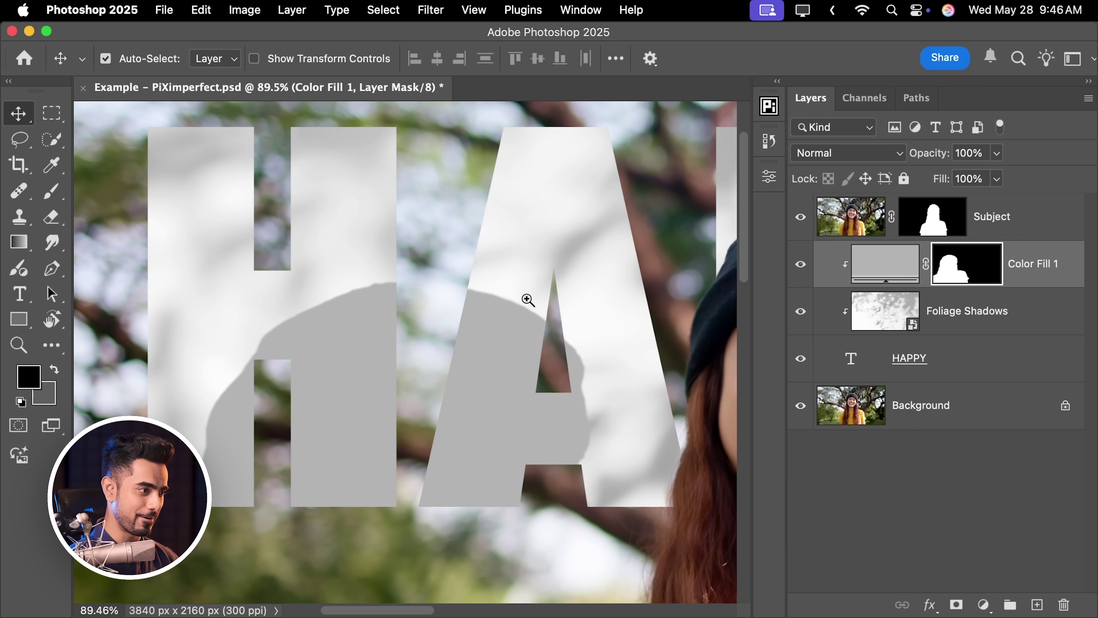
pyautogui.scroll(-5, 523, 307)
pyautogui.scroll(-2, 547, 240)
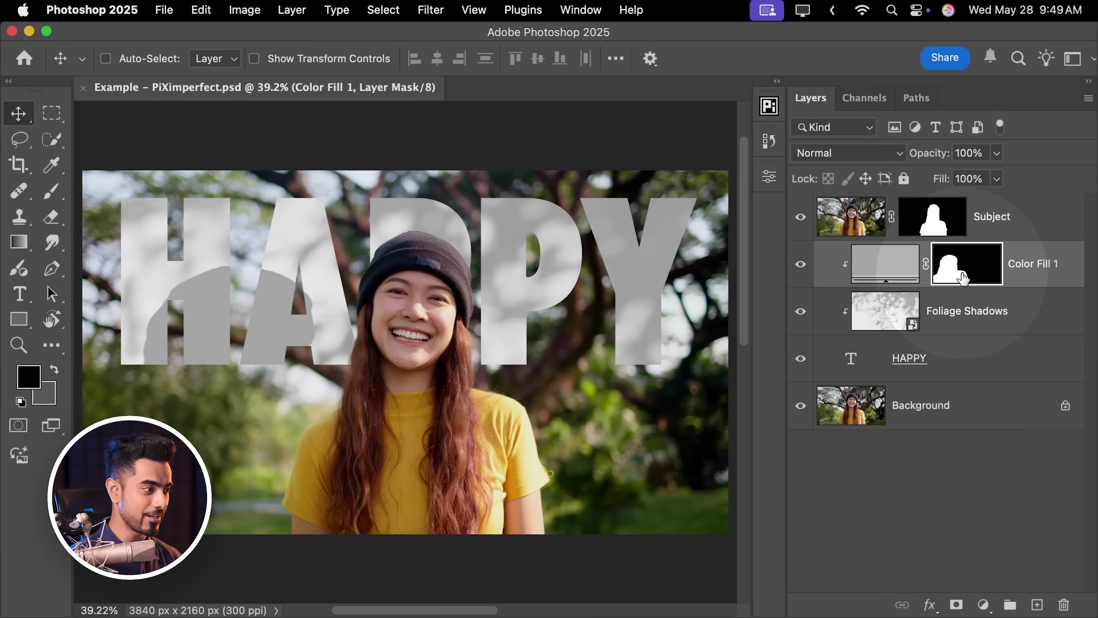
# Distort the shadow mask wider, shift it right, and rename the layer 'Subject Shadow'.
pyautogui.press('super+t')
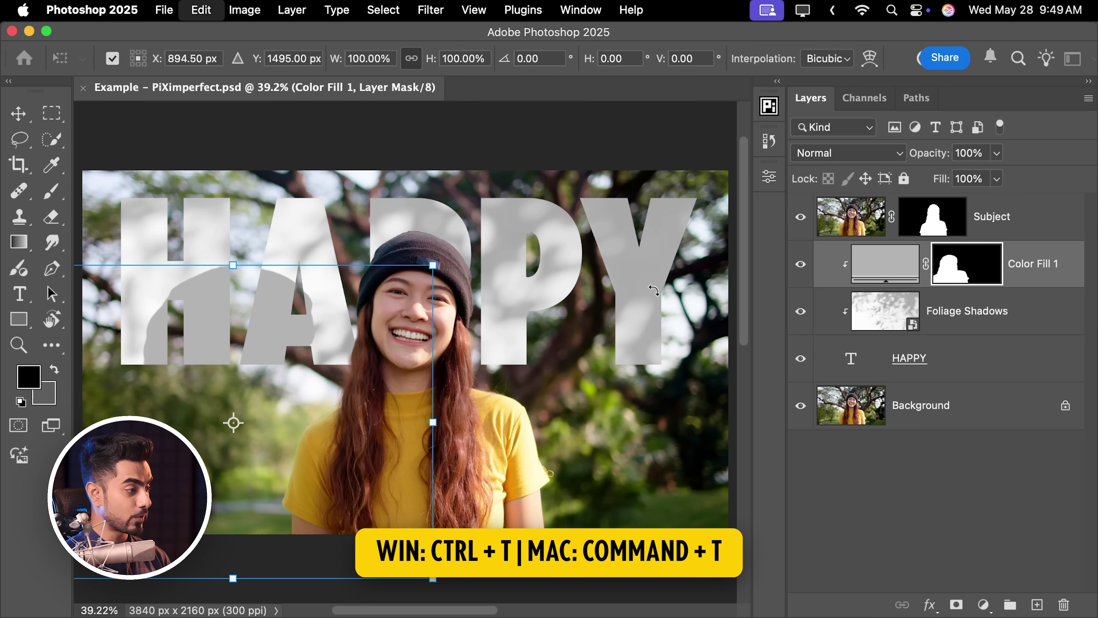
pyautogui.rightClick(288, 333)
pyautogui.click(322, 274)
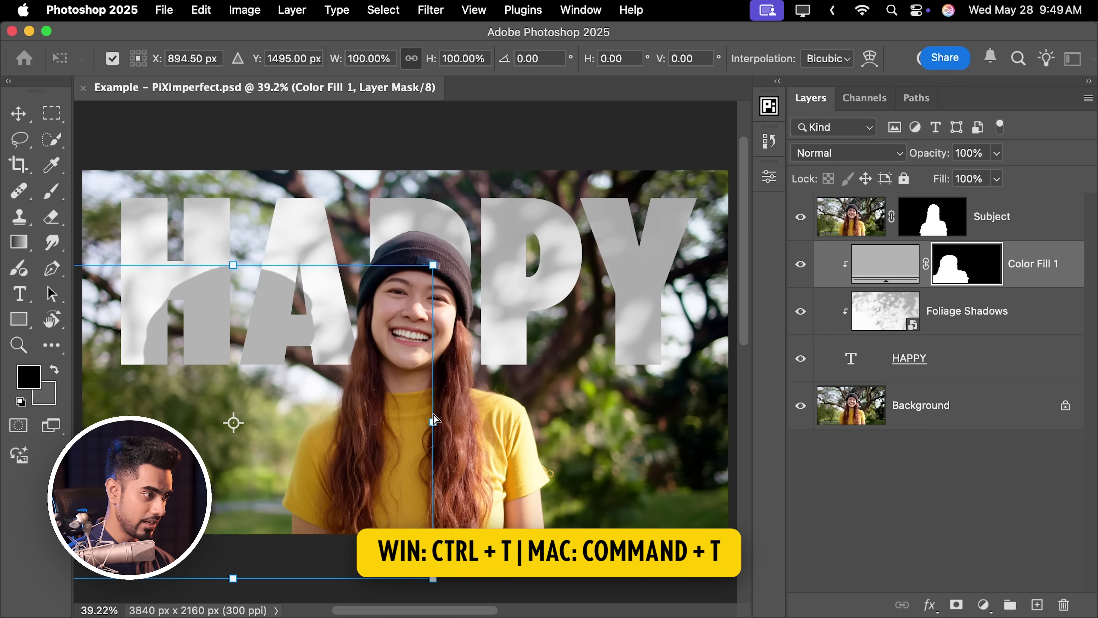
pyautogui.moveTo(434, 419); pyautogui.dragTo(461, 417)
pyautogui.moveTo(308, 380); pyautogui.dragTo(353, 374)
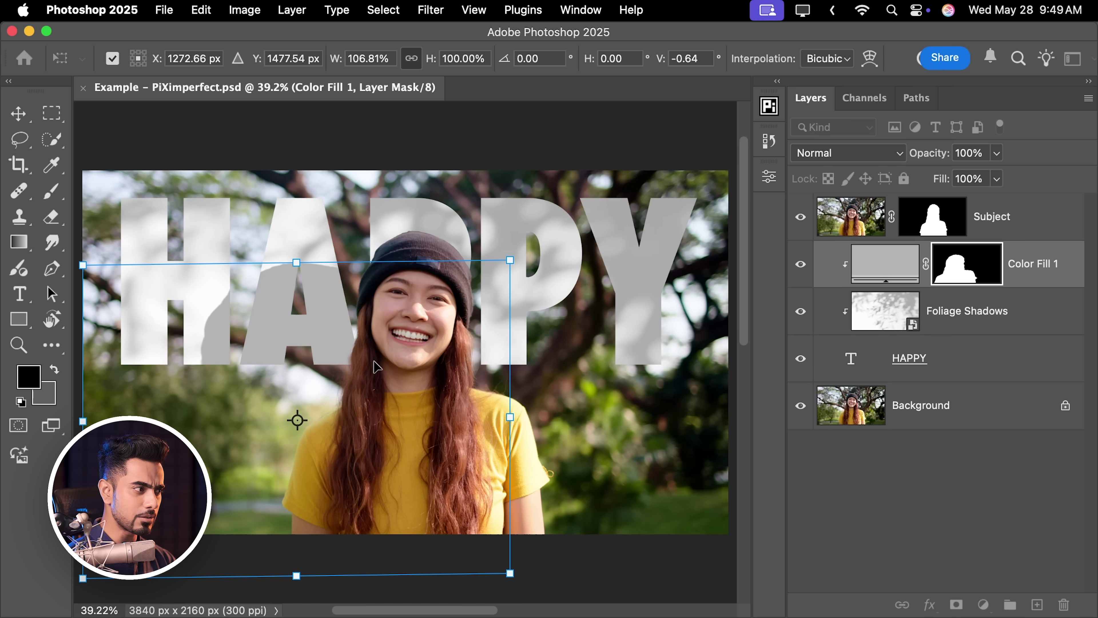
pyautogui.press('Return')
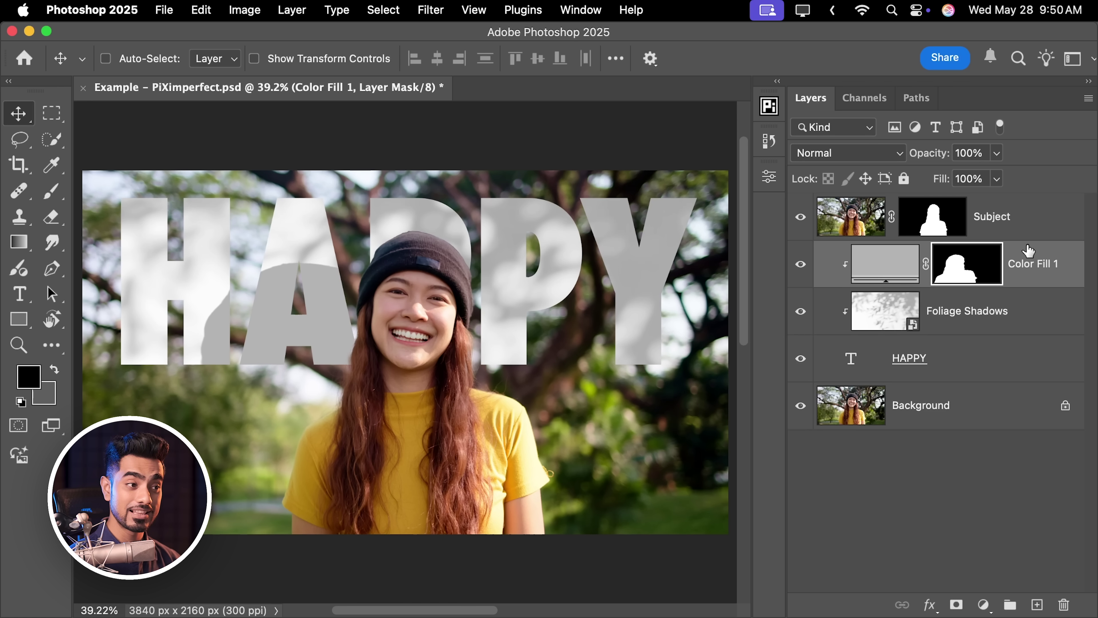
pyautogui.doubleClick(1031, 269)
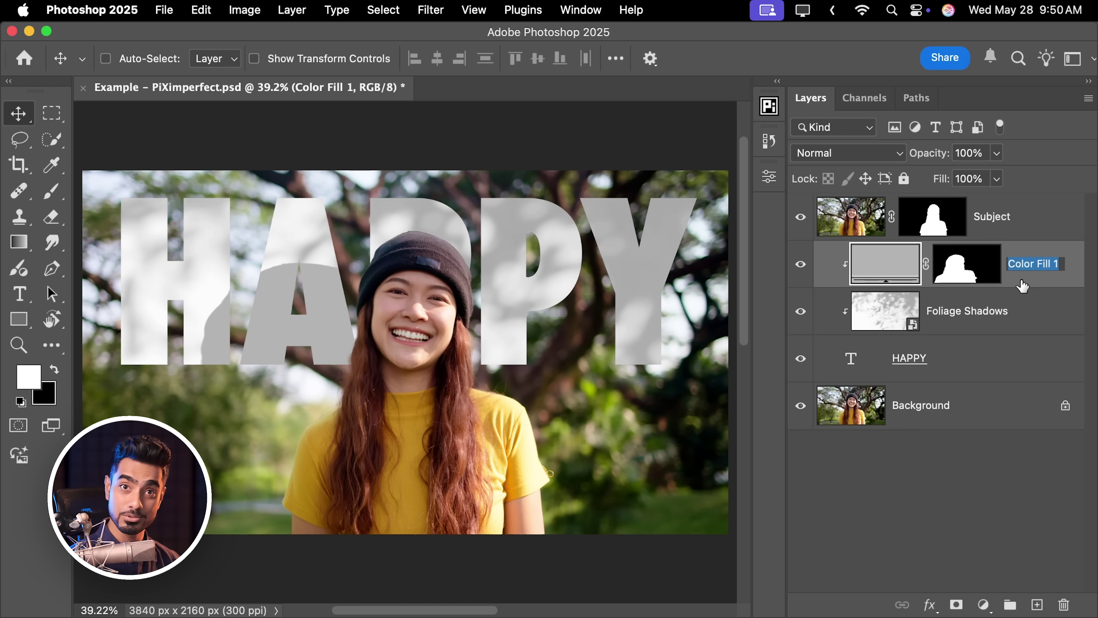
pyautogui.write('Subject Shadow')
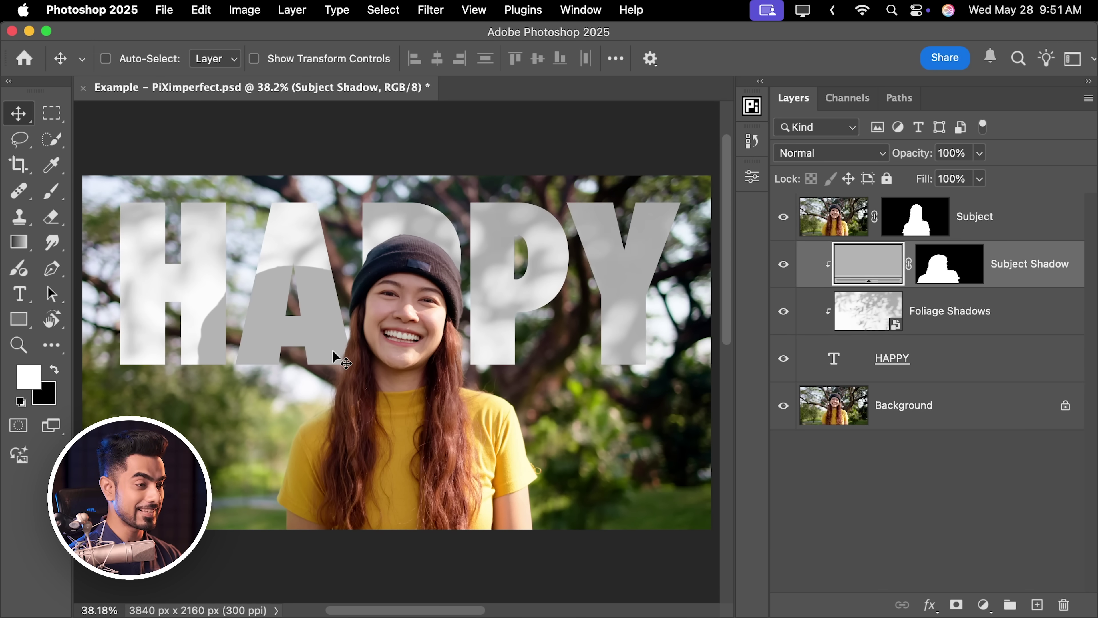
# Enable a Drop Shadow on the Subject layer and drag it left across the letters.
pyautogui.click(996, 235)
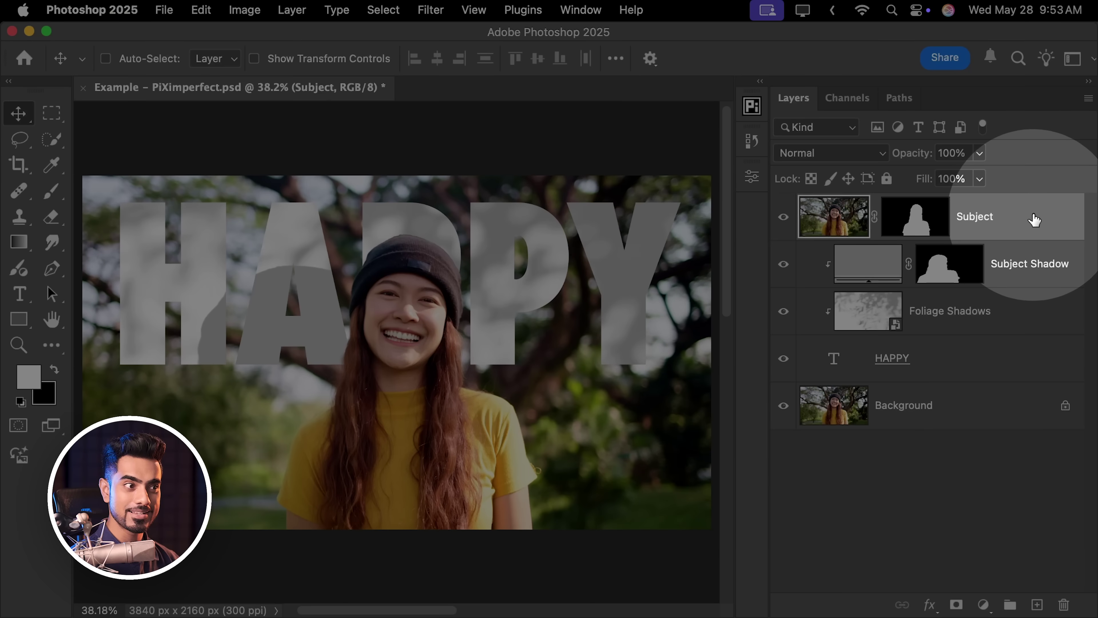
pyautogui.doubleClick(1038, 221)
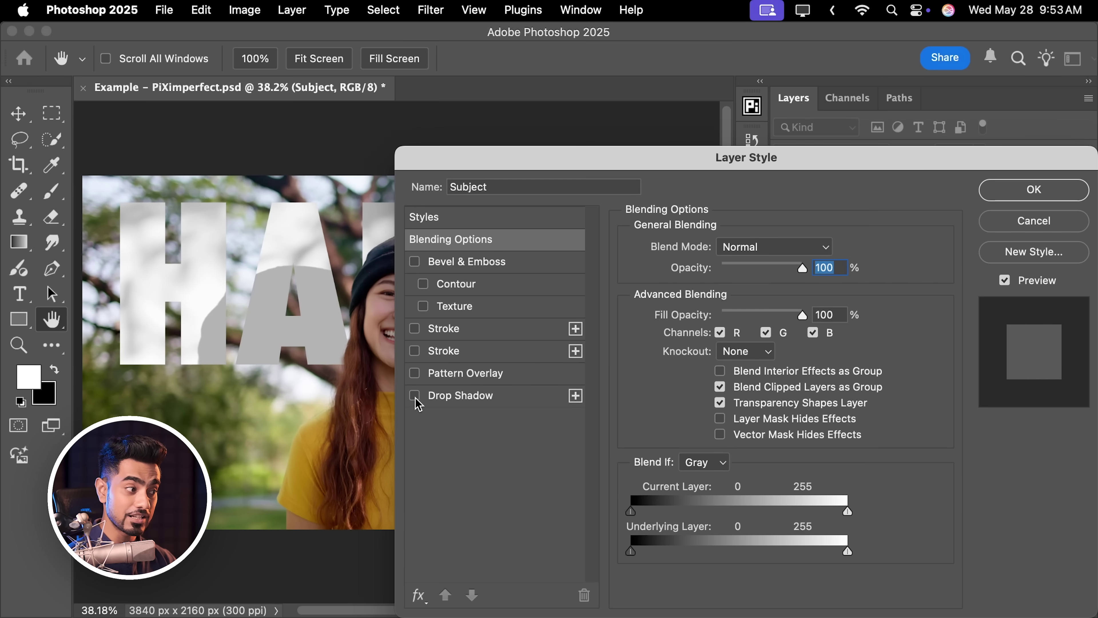
pyautogui.click(438, 401)
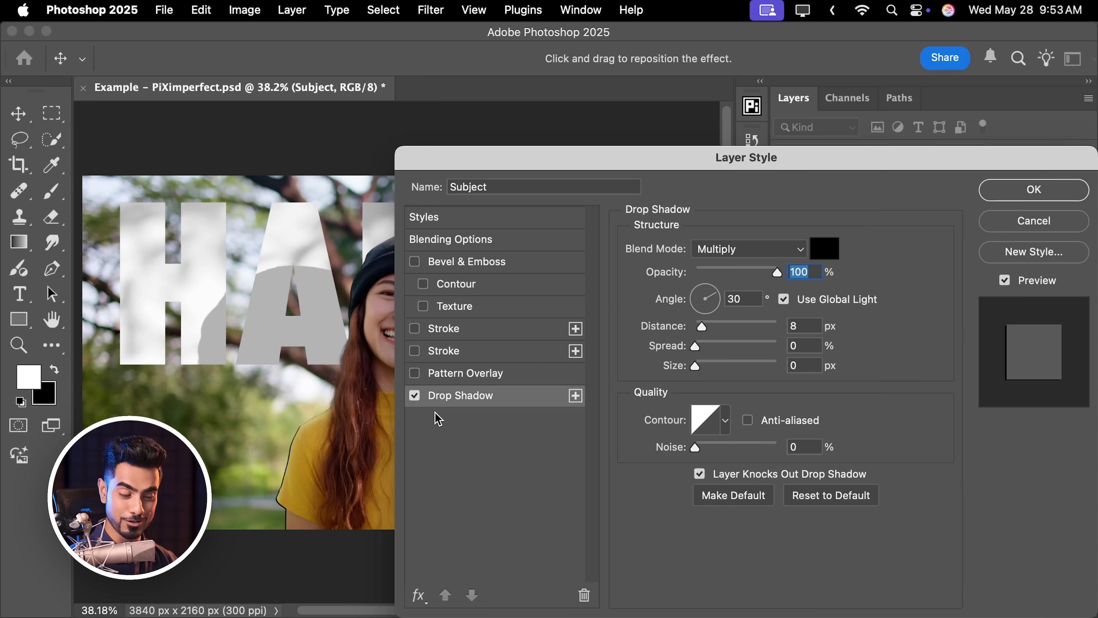
pyautogui.moveTo(308, 360); pyautogui.dragTo(219, 373)
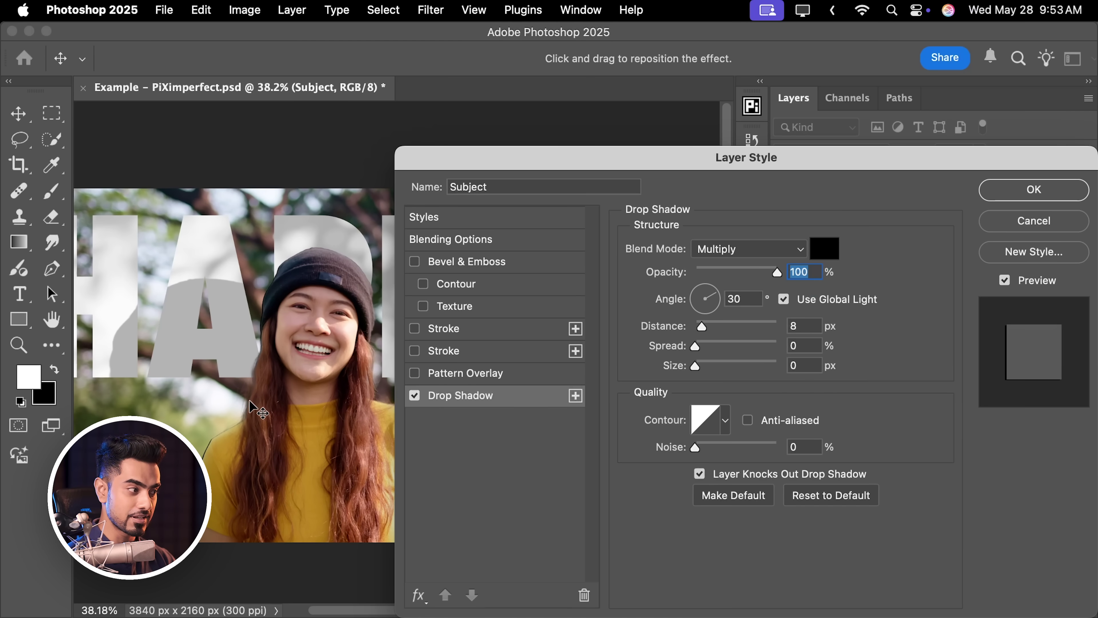
pyautogui.moveTo(259, 409); pyautogui.dragTo(209, 425)
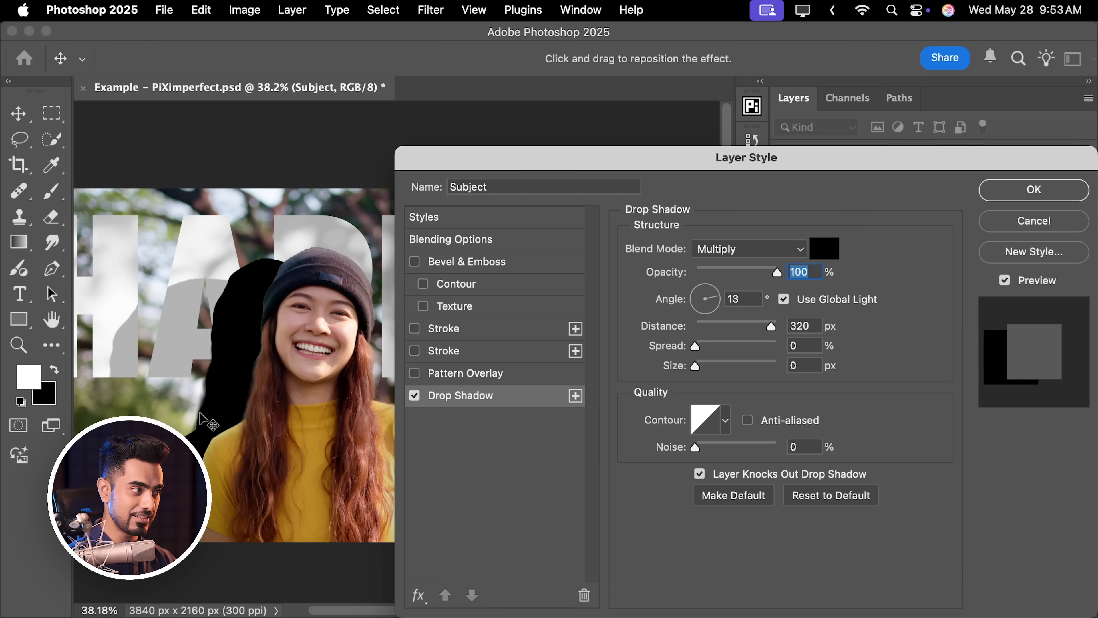
pyautogui.moveTo(198, 421); pyautogui.dragTo(186, 430)
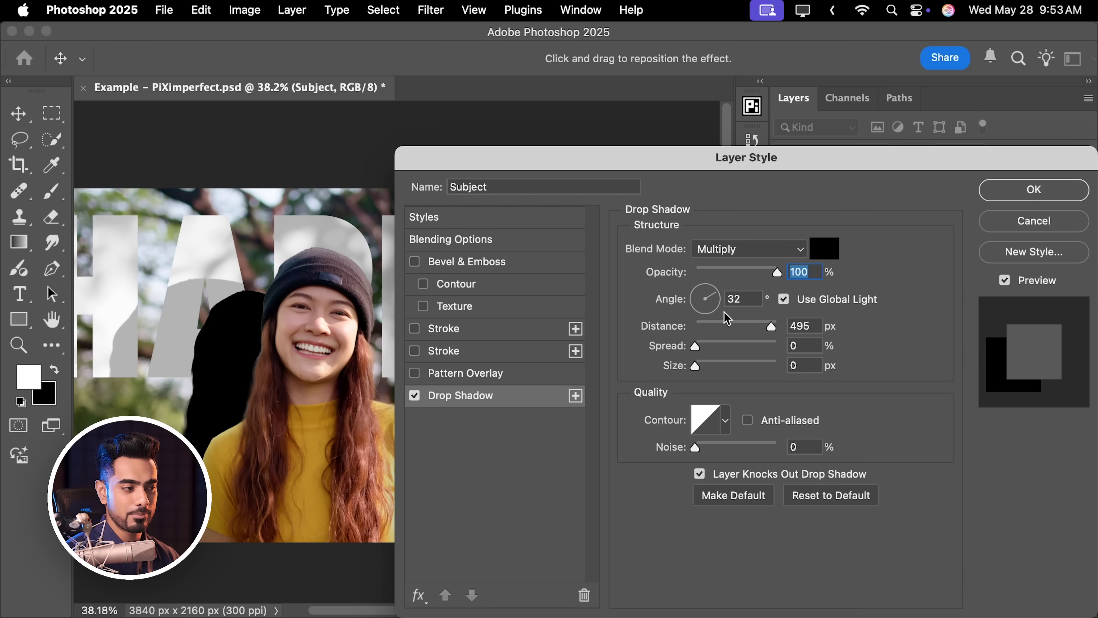
pyautogui.moveTo(203, 376); pyautogui.dragTo(256, 380)
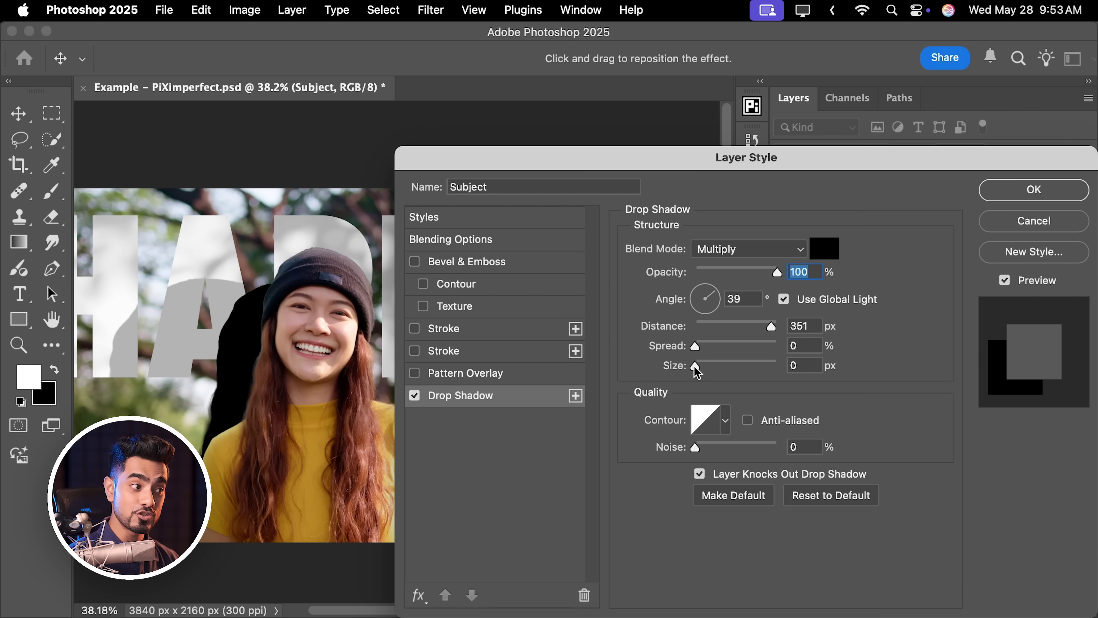
# Set the drop shadow to 250 px size, 58% opacity and 218 px distance, then apply.
pyautogui.moveTo(696, 367); pyautogui.dragTo(813, 364)
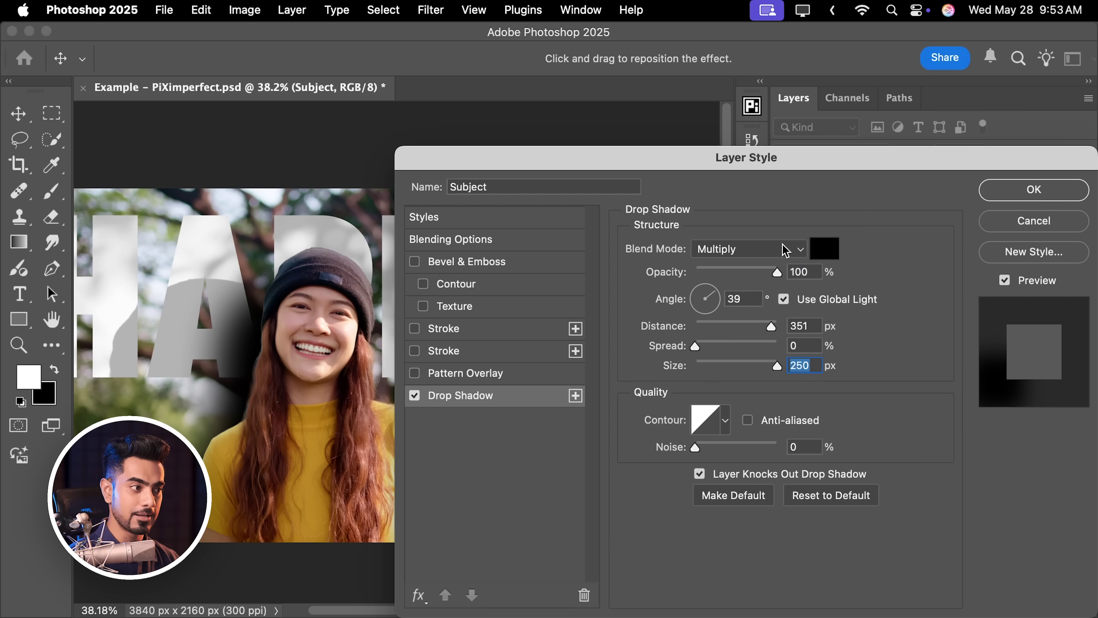
pyautogui.moveTo(767, 272); pyautogui.dragTo(745, 276)
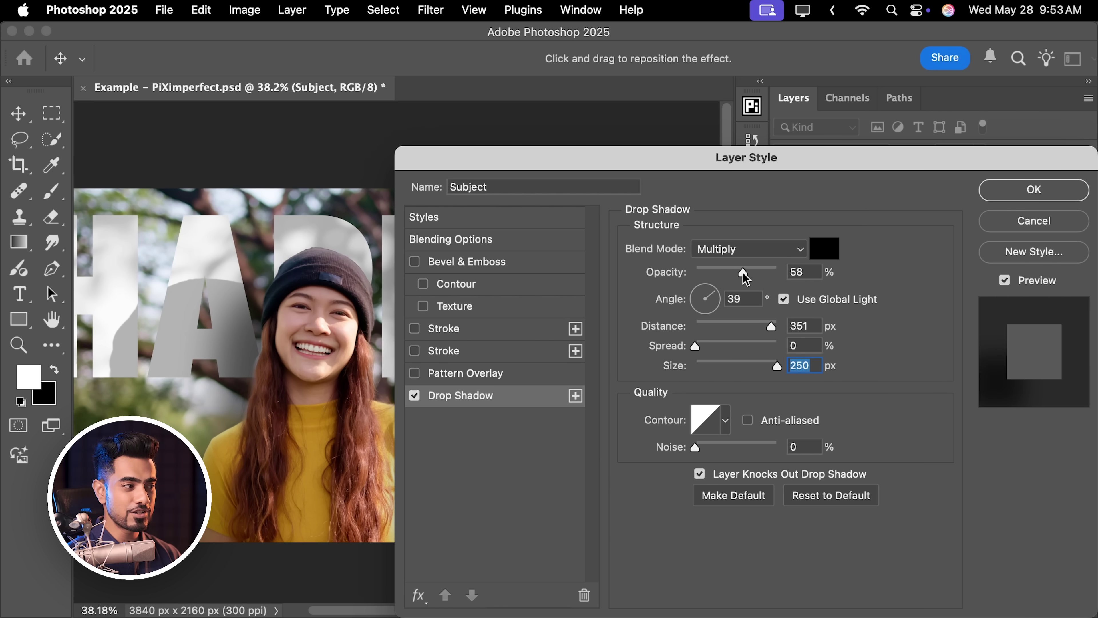
pyautogui.moveTo(744, 277); pyautogui.dragTo(744, 284)
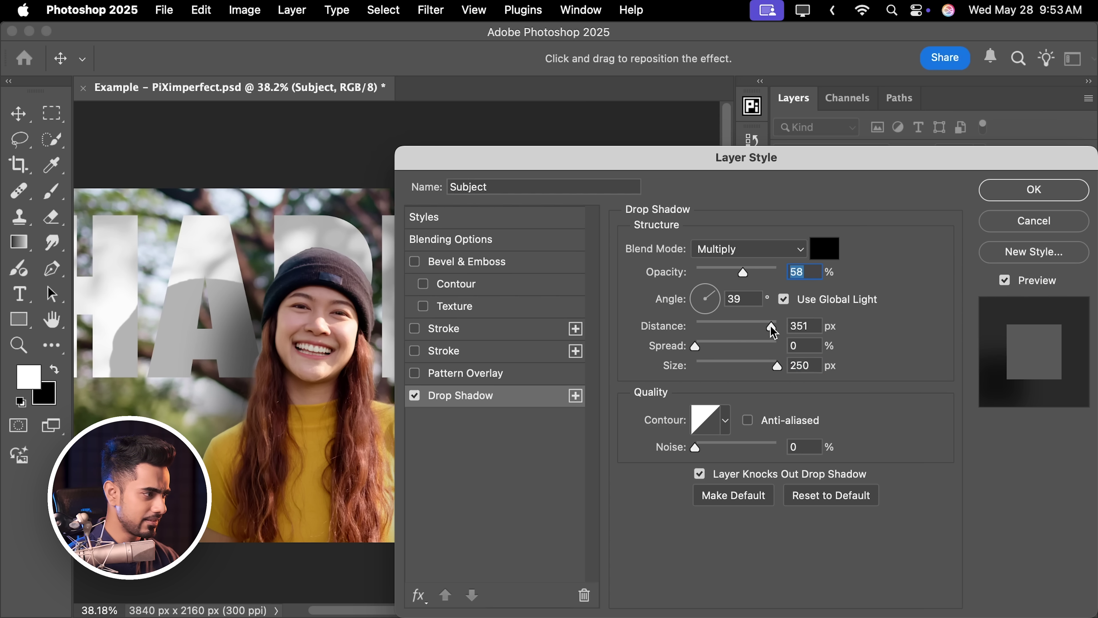
pyautogui.moveTo(773, 330); pyautogui.dragTo(764, 341)
pyautogui.click(817, 362)
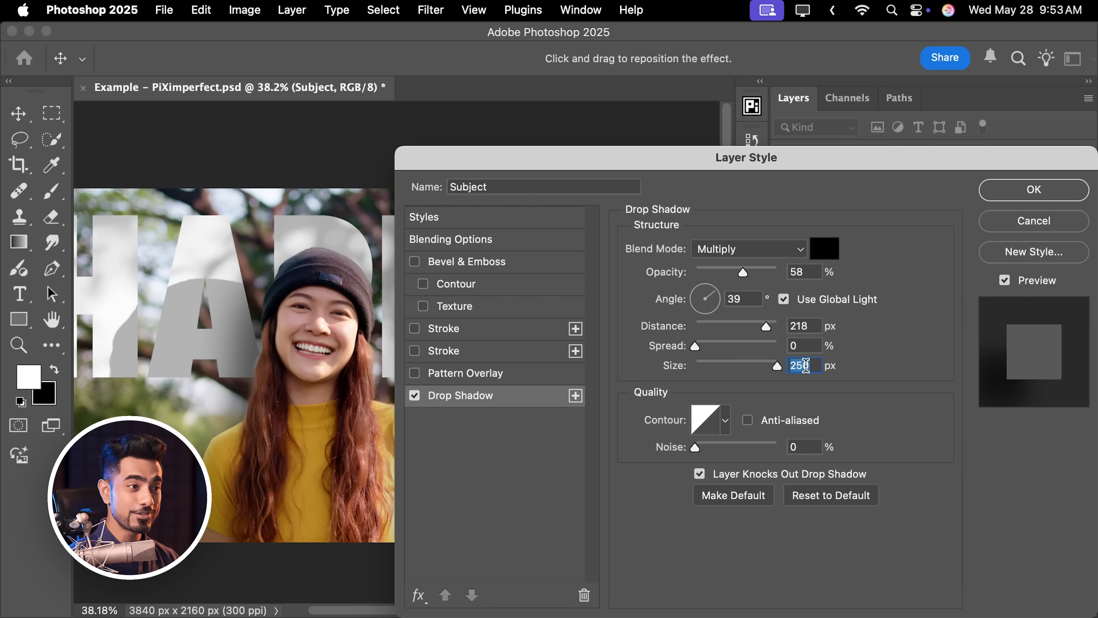
pyautogui.click(1023, 195)
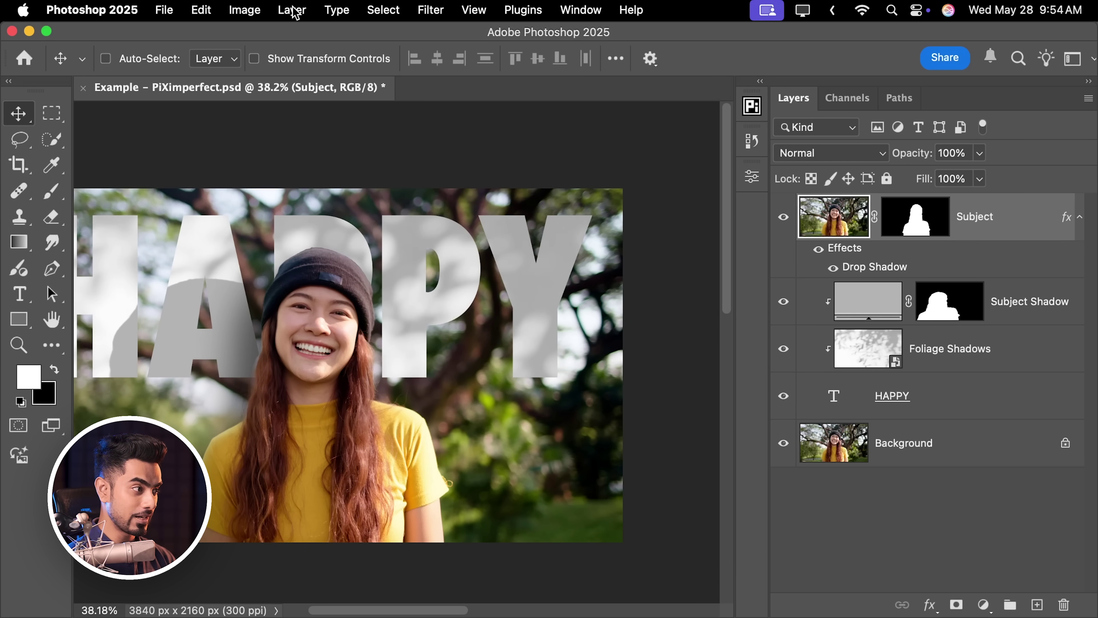
# Split the Subject's drop shadow into its own layer via Layer Style > Create Layer.
pyautogui.click(292, 10)
pyautogui.moveTo(371, 177)
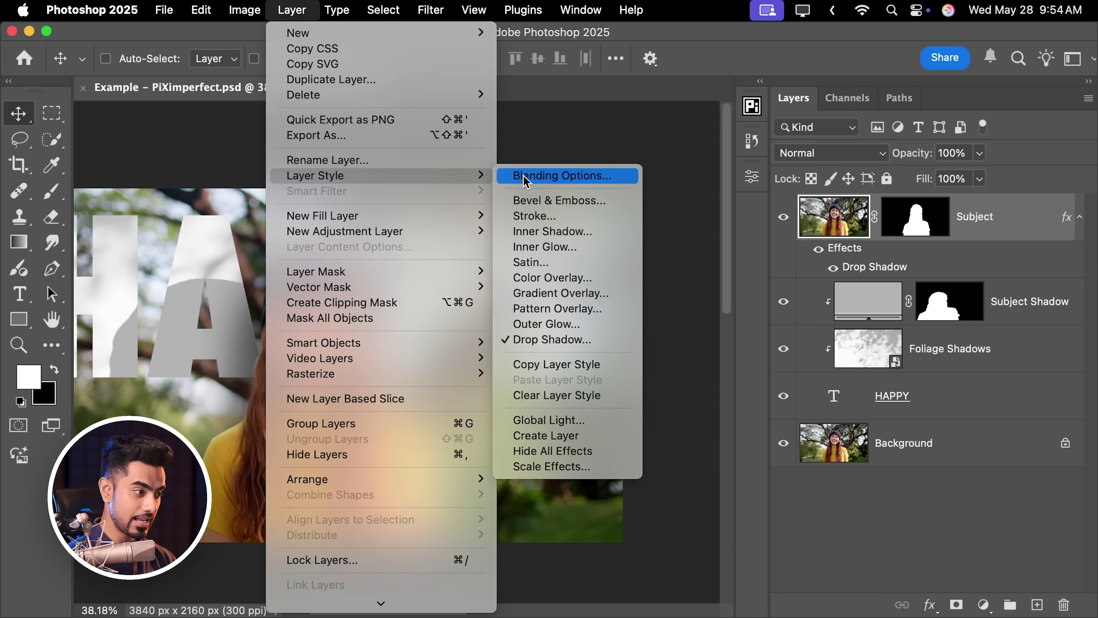
pyautogui.click(579, 436)
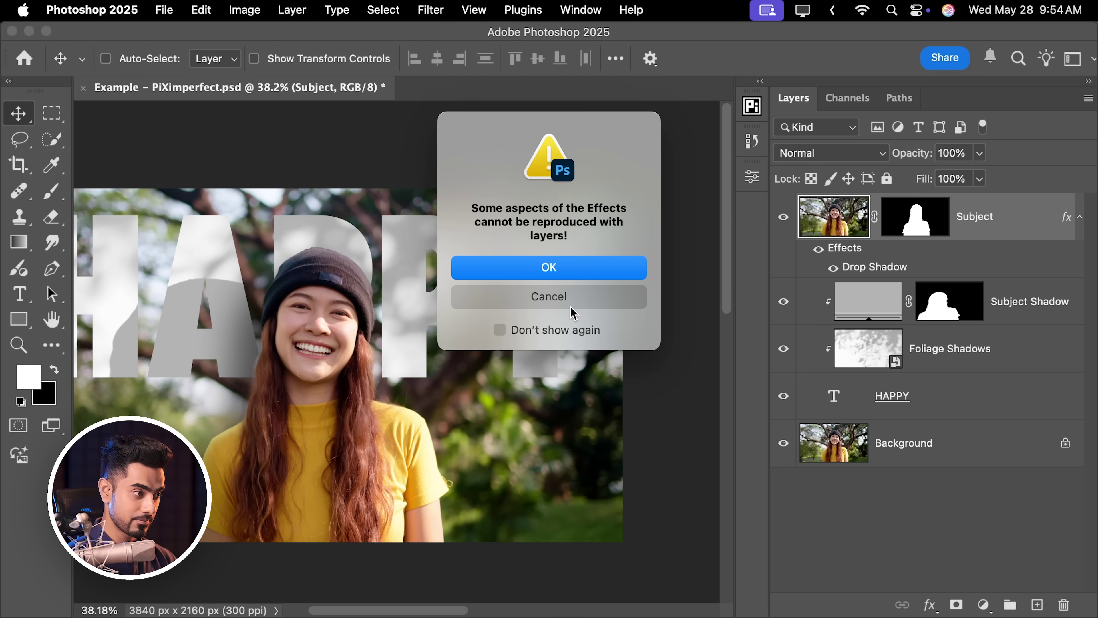
pyautogui.click(555, 276)
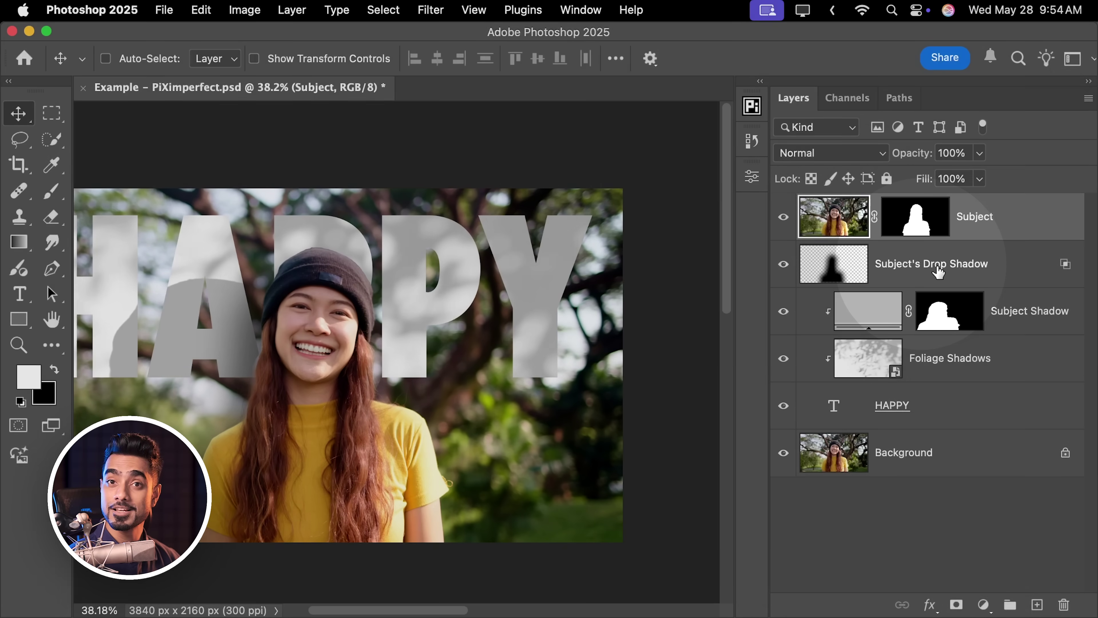
pyautogui.click(937, 272)
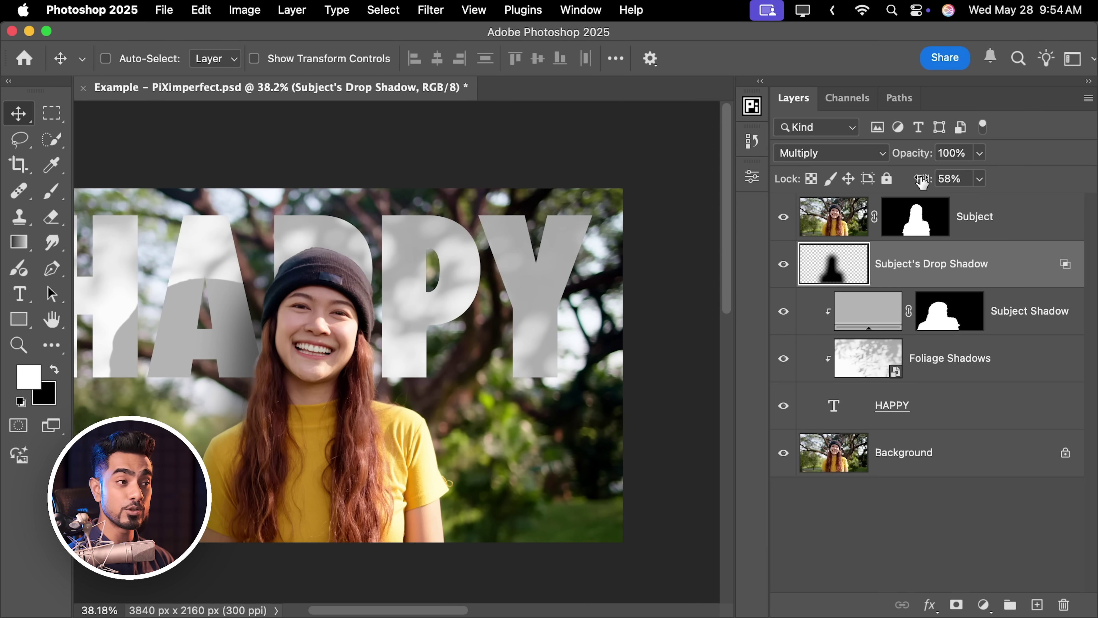
# Raise the shadow layer's fill to 100%, nudge it, and convert it for Smart Filters.
pyautogui.moveTo(923, 182); pyautogui.dragTo(1090, 186)
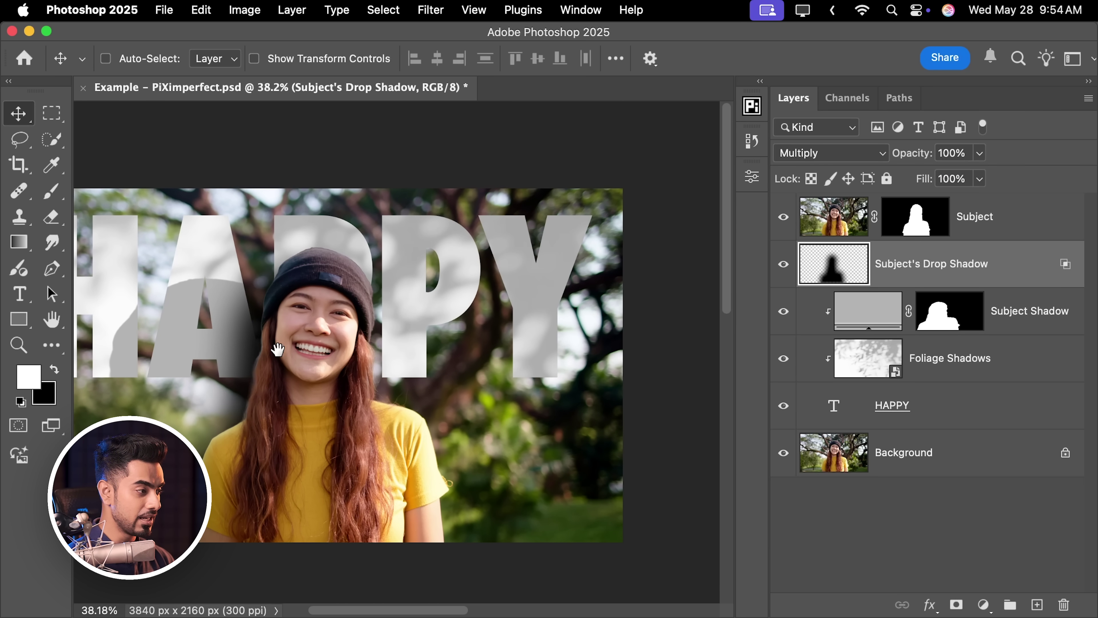
pyautogui.moveTo(277, 348); pyautogui.dragTo(352, 347)
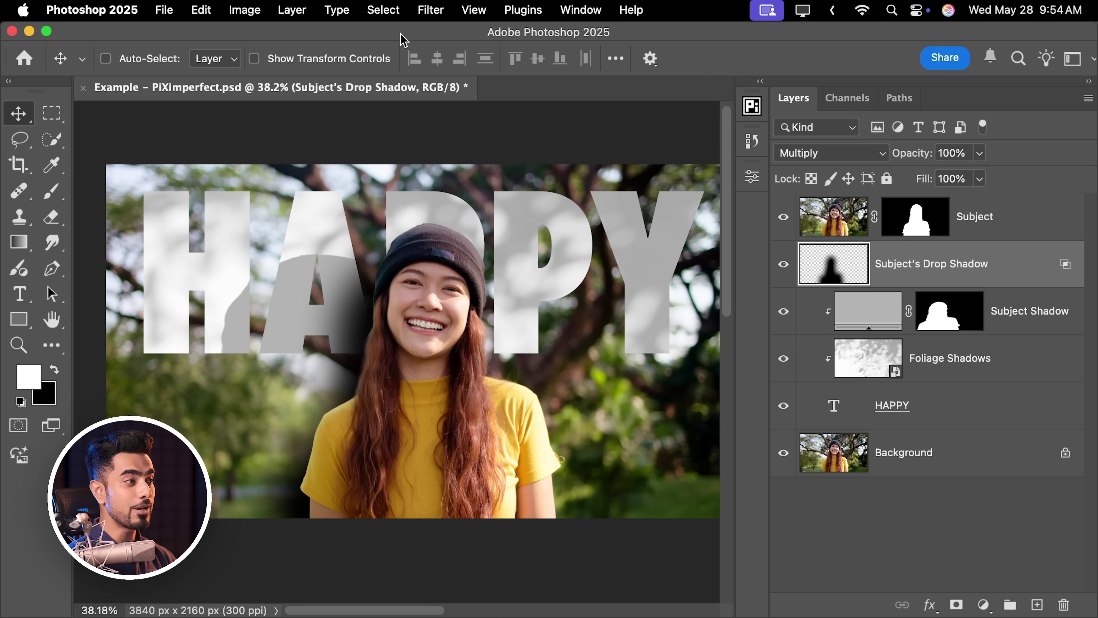
pyautogui.click(430, 10)
pyautogui.click(455, 71)
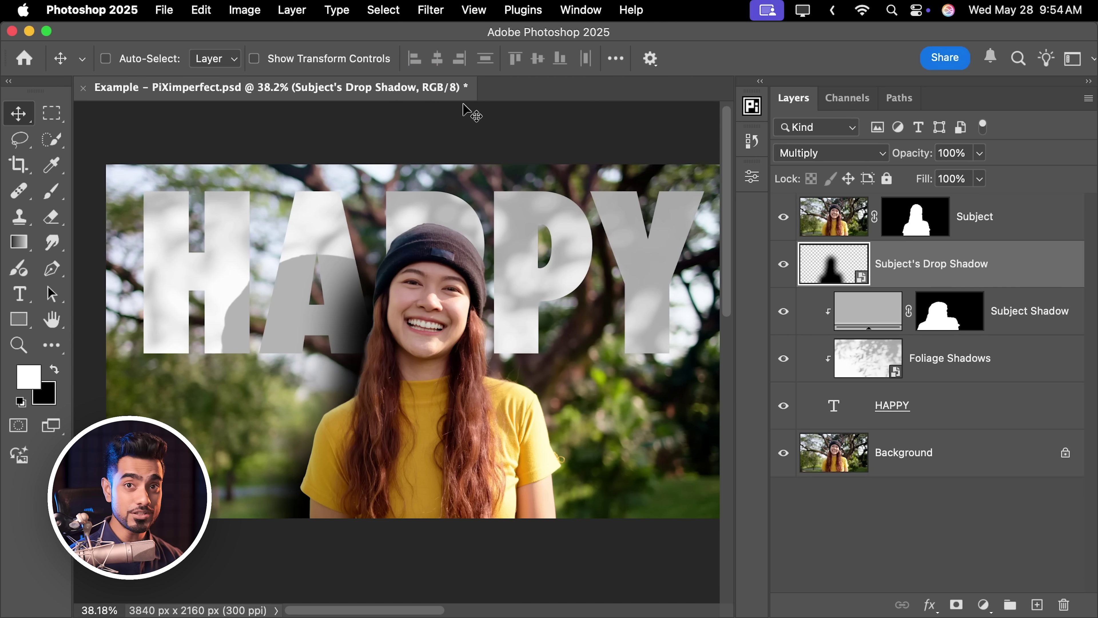
# Apply a 140-pixel Gaussian Blur to the Subject's Drop Shadow layer.
pyautogui.click(430, 11)
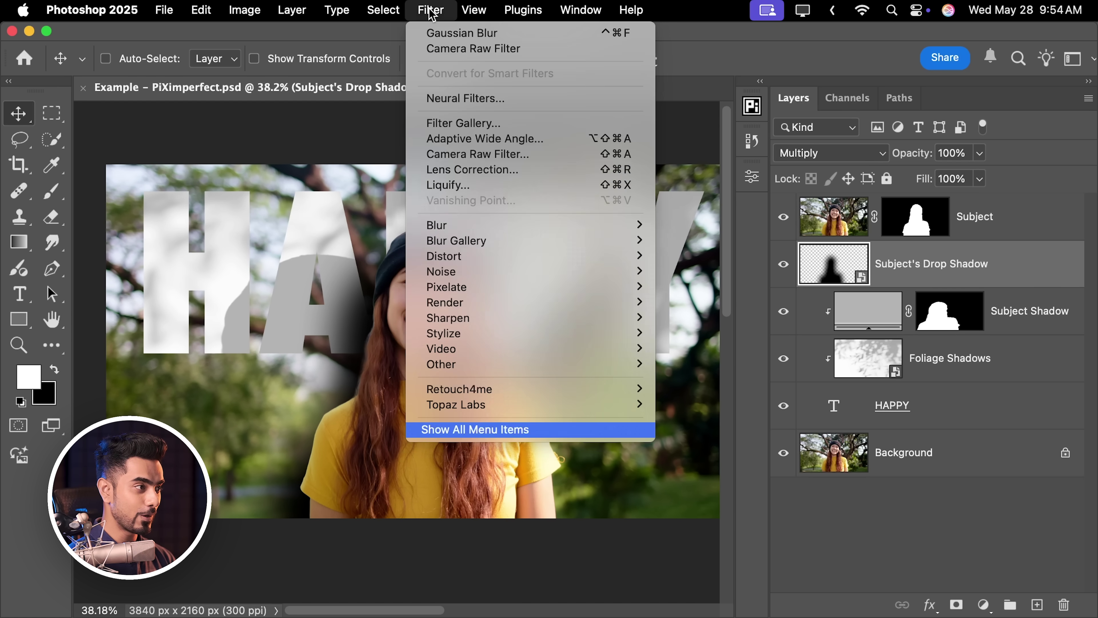
pyautogui.moveTo(519, 224)
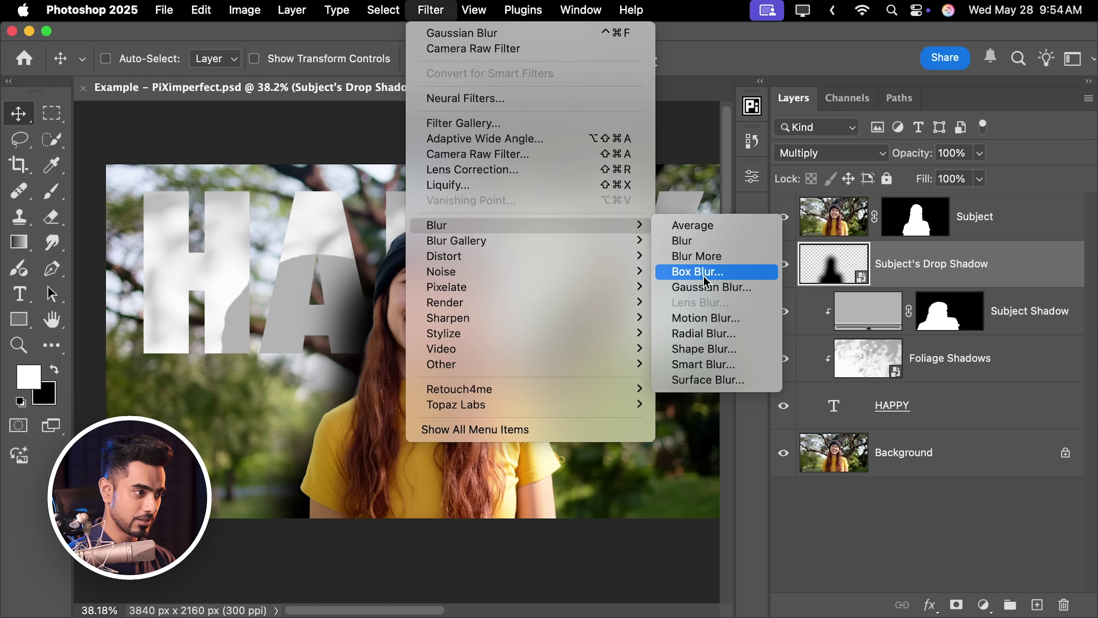
pyautogui.click(709, 287)
pyautogui.click(499, 384)
pyautogui.moveTo(516, 387); pyautogui.dragTo(541, 387)
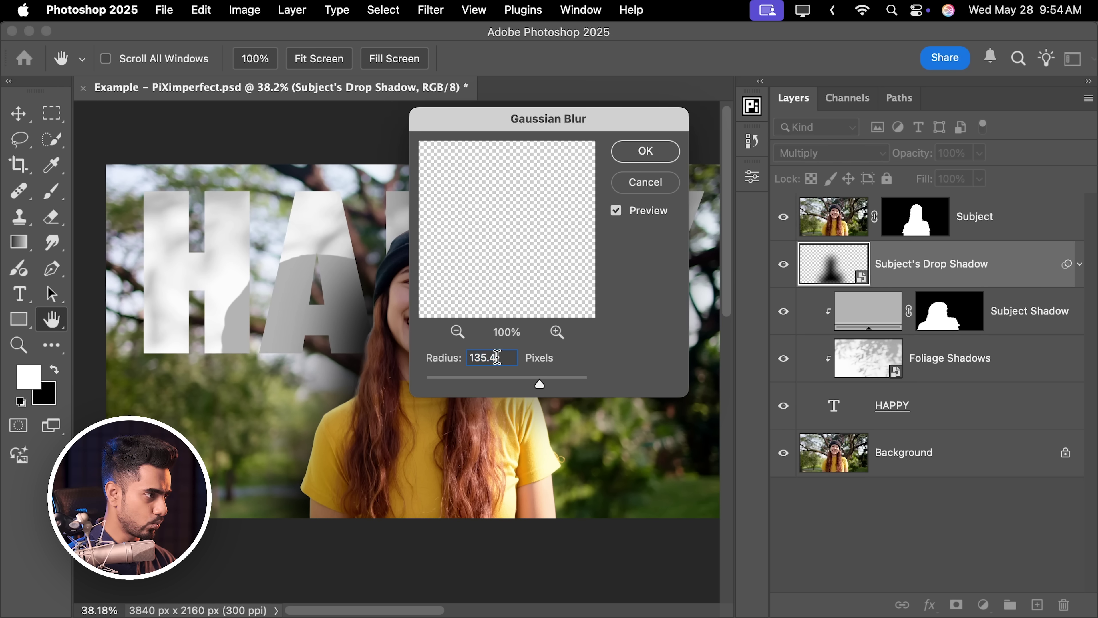
pyautogui.write('149')
pyautogui.press('BackSpace')
pyautogui.write('0')
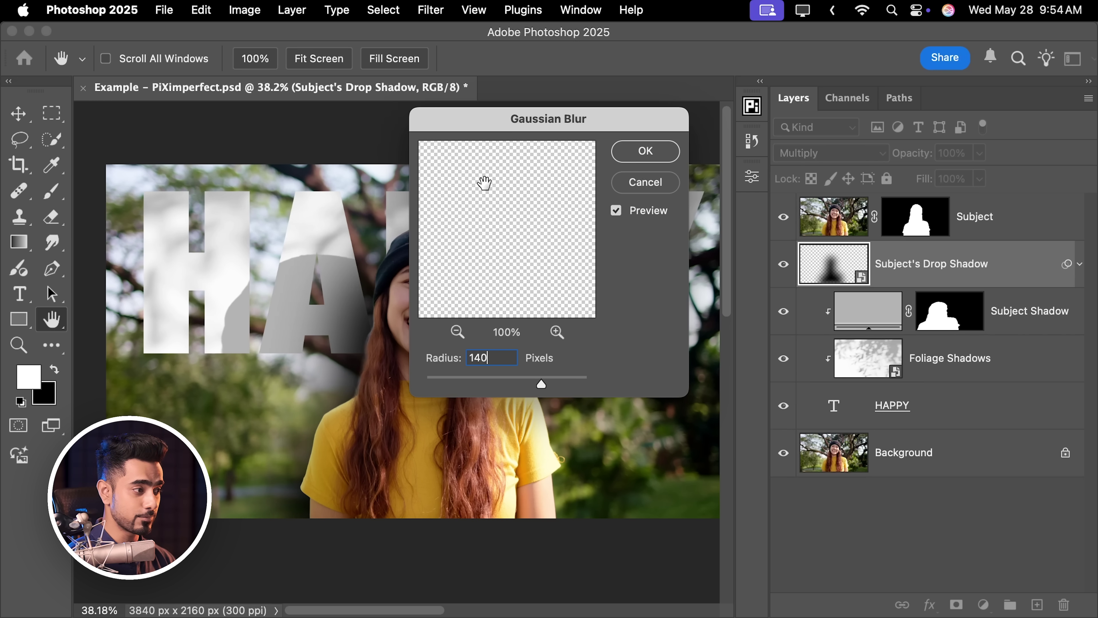
pyautogui.click(645, 151)
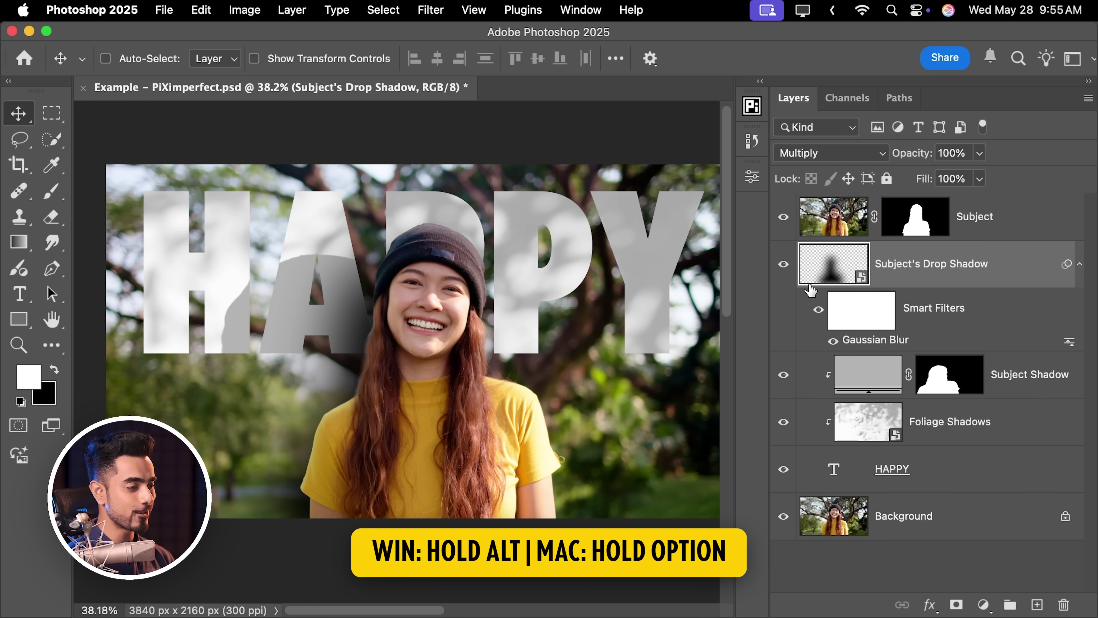
# Clip the blurred shadow into the layer below and set its opacity to about 32%.
pyautogui.moveTo(873, 368); pyautogui.dragTo(868, 349)
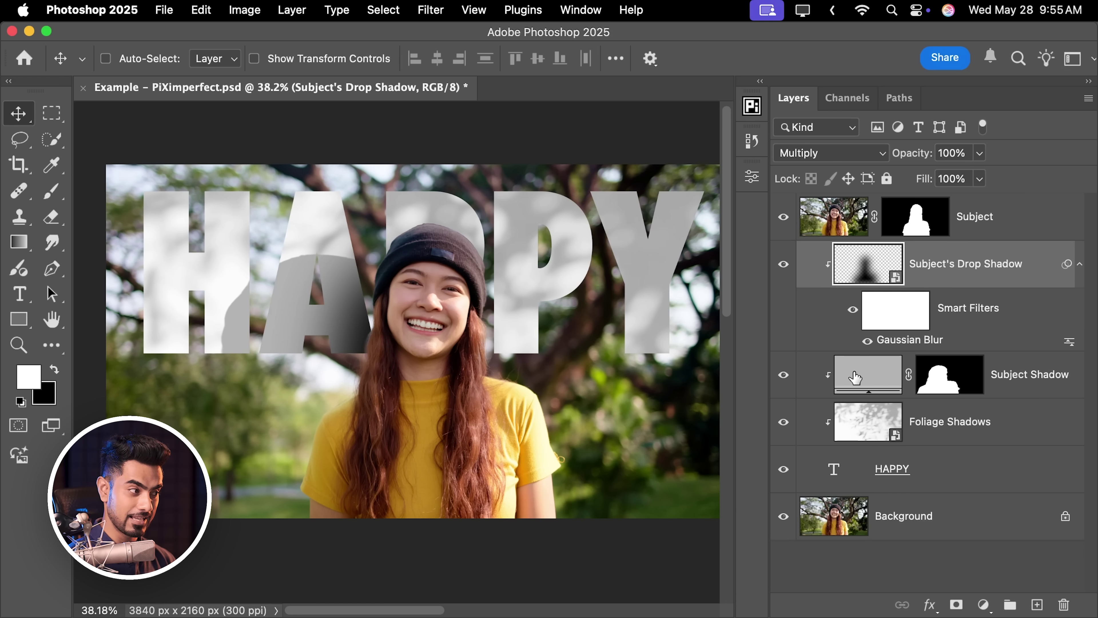
pyautogui.moveTo(913, 158)
pyautogui.mouseDown()
pyautogui.moveTo(866, 165)
pyautogui.moveTo(907, 161)
pyautogui.mouseUp()
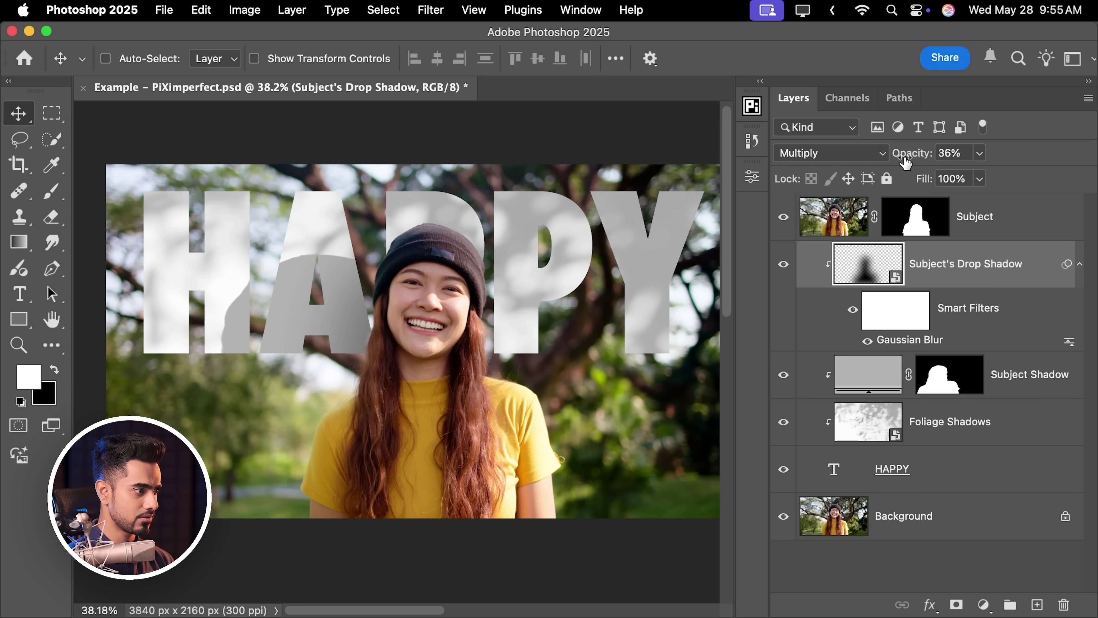
pyautogui.click(962, 156)
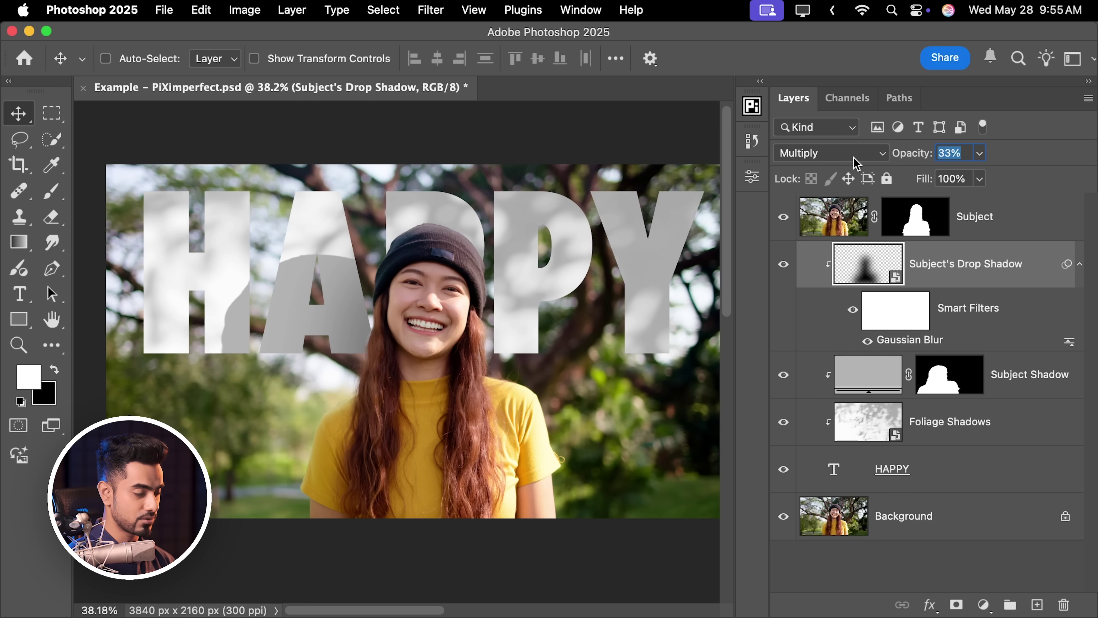
pyautogui.write('28')
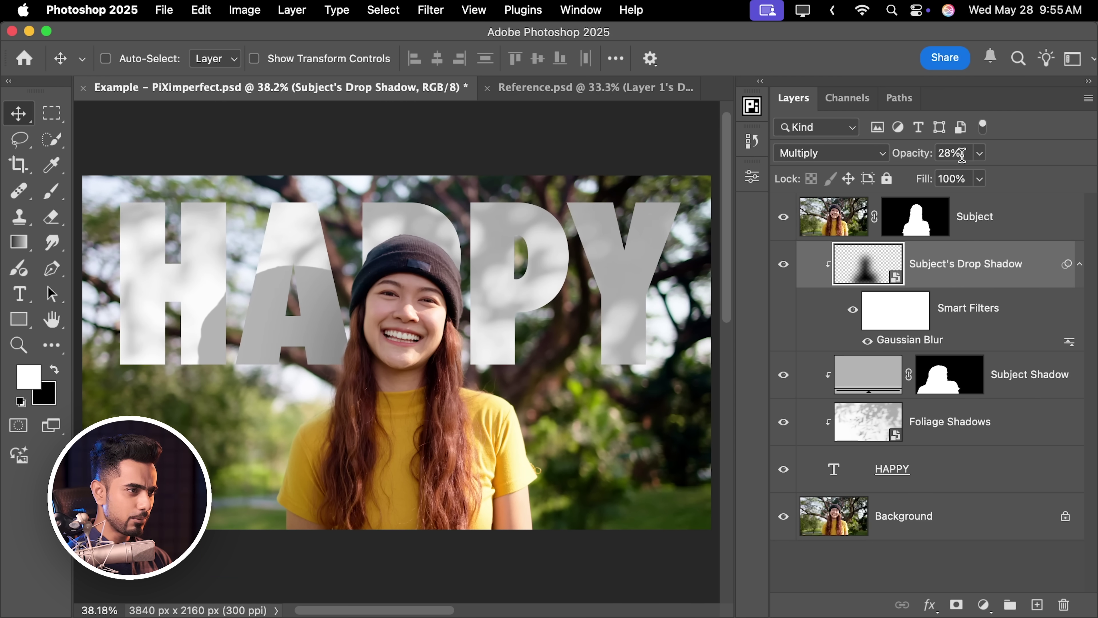
pyautogui.click(941, 153)
pyautogui.write('3')
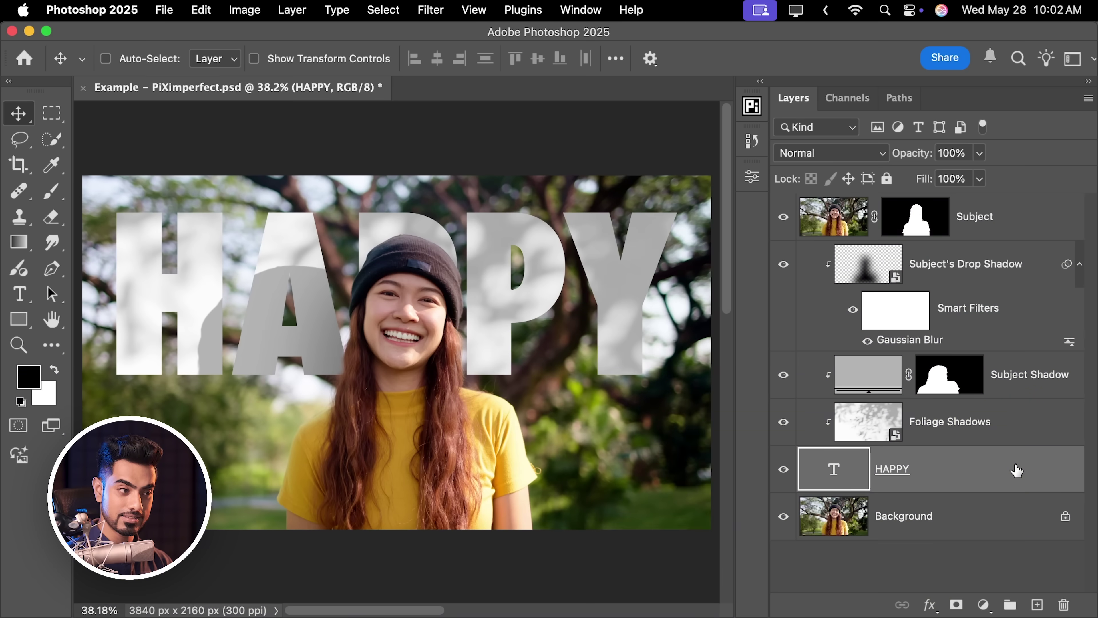
# Open the HAPPY layer's style settings and turn on Bevel & Emboss.
pyautogui.doubleClick(1010, 469)
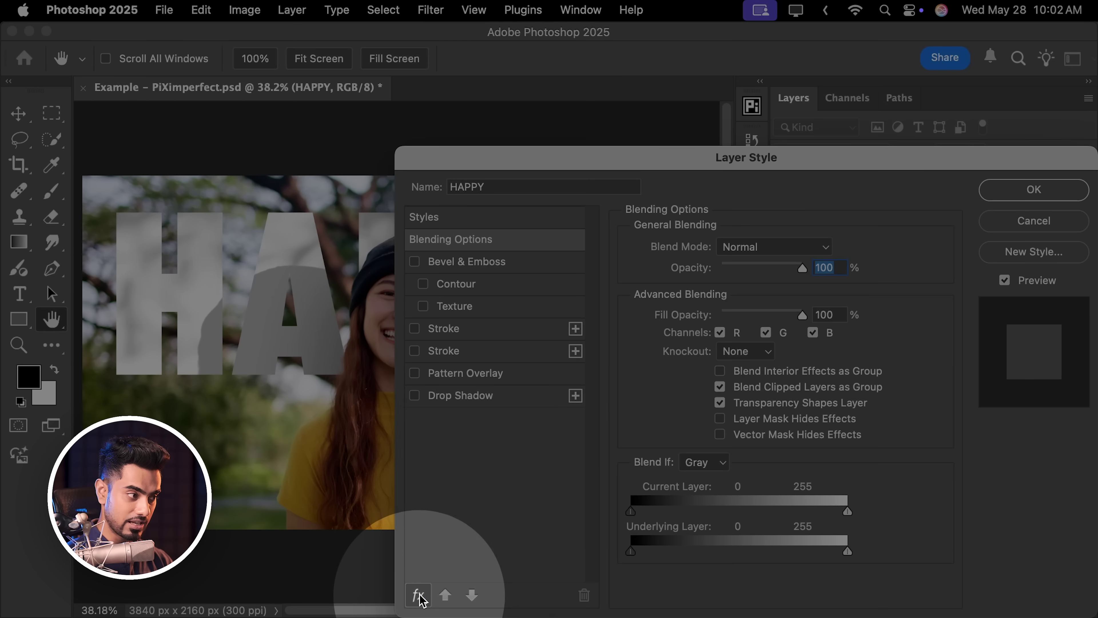
pyautogui.click(418, 595)
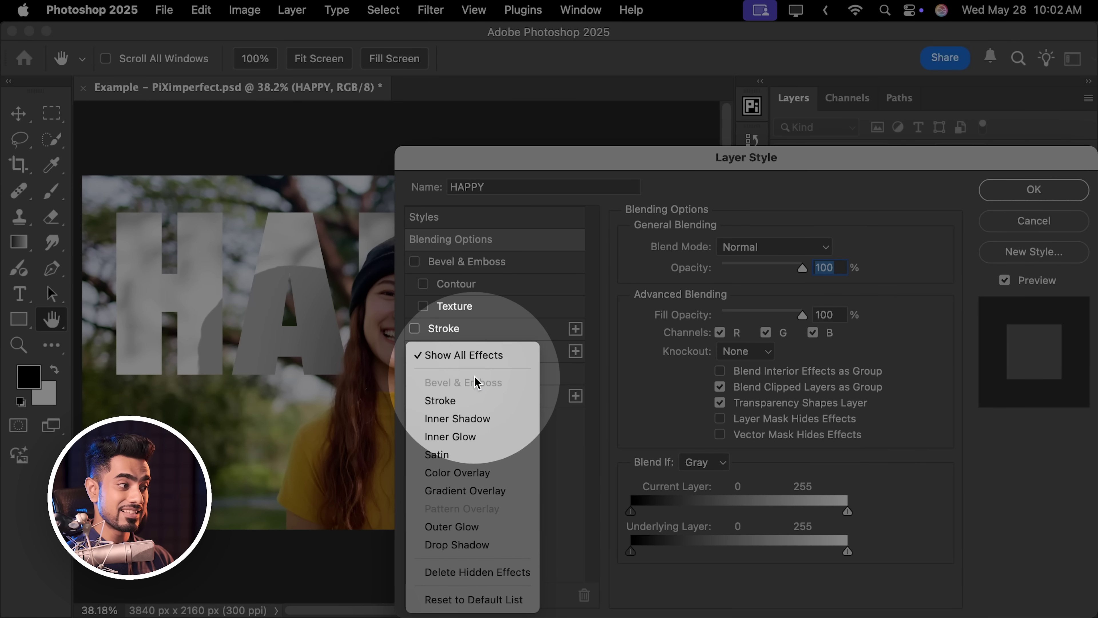
pyautogui.click(497, 355)
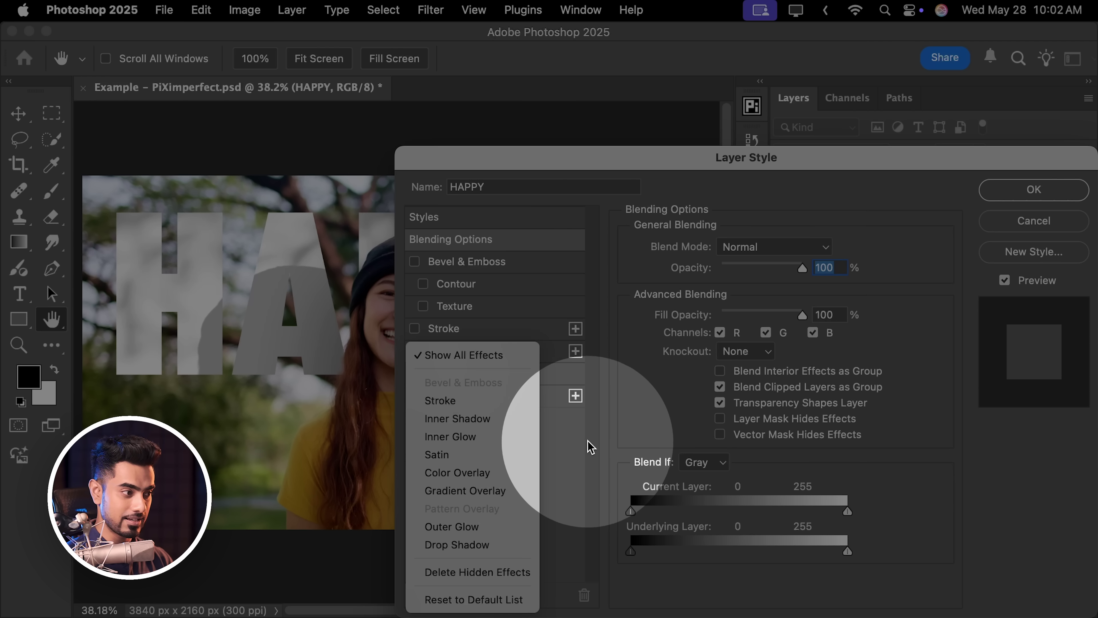
pyautogui.click(433, 265)
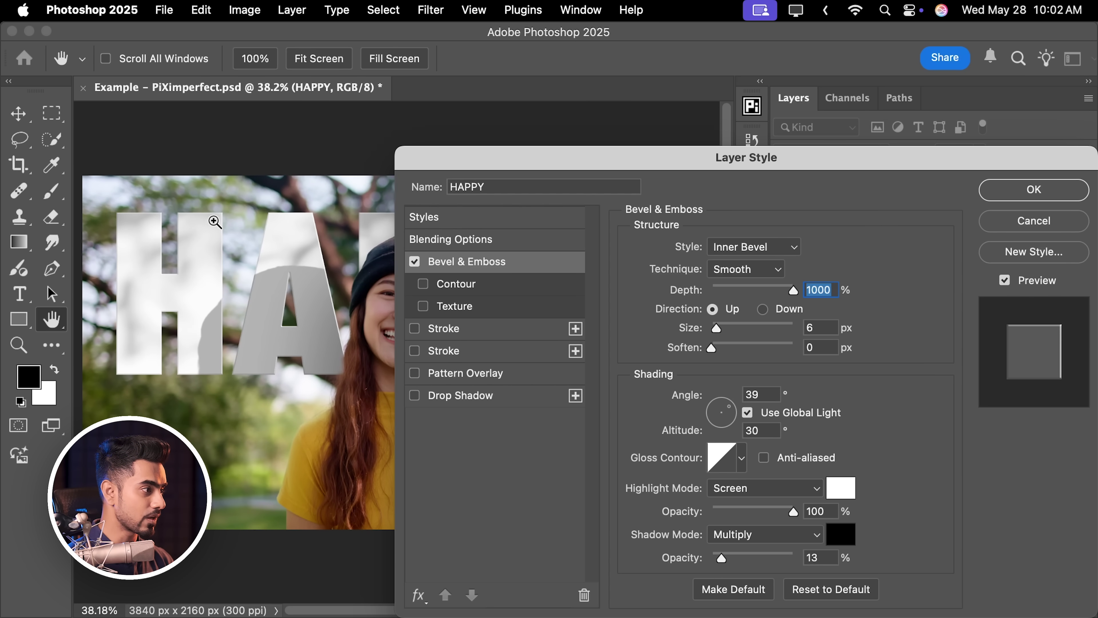
# Try different bevel depth, size and soften values, settling on 6 px size and 0 px soften.
pyautogui.moveTo(214, 222); pyautogui.dragTo(314, 275)
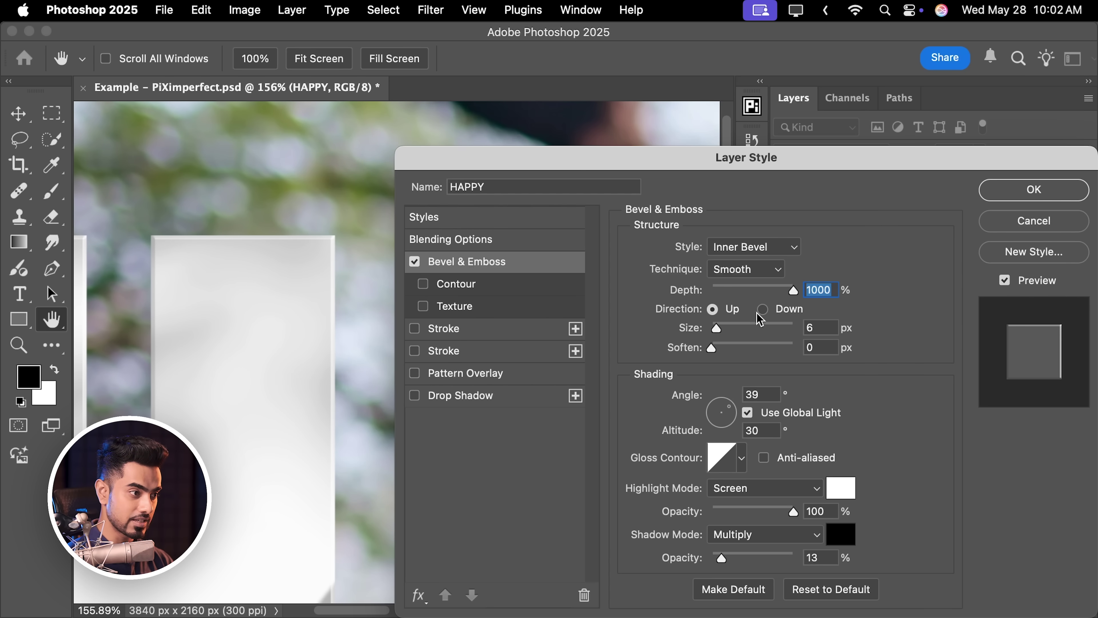
pyautogui.moveTo(792, 293)
pyautogui.mouseDown()
pyautogui.moveTo(728, 292)
pyautogui.moveTo(805, 296)
pyautogui.mouseUp()
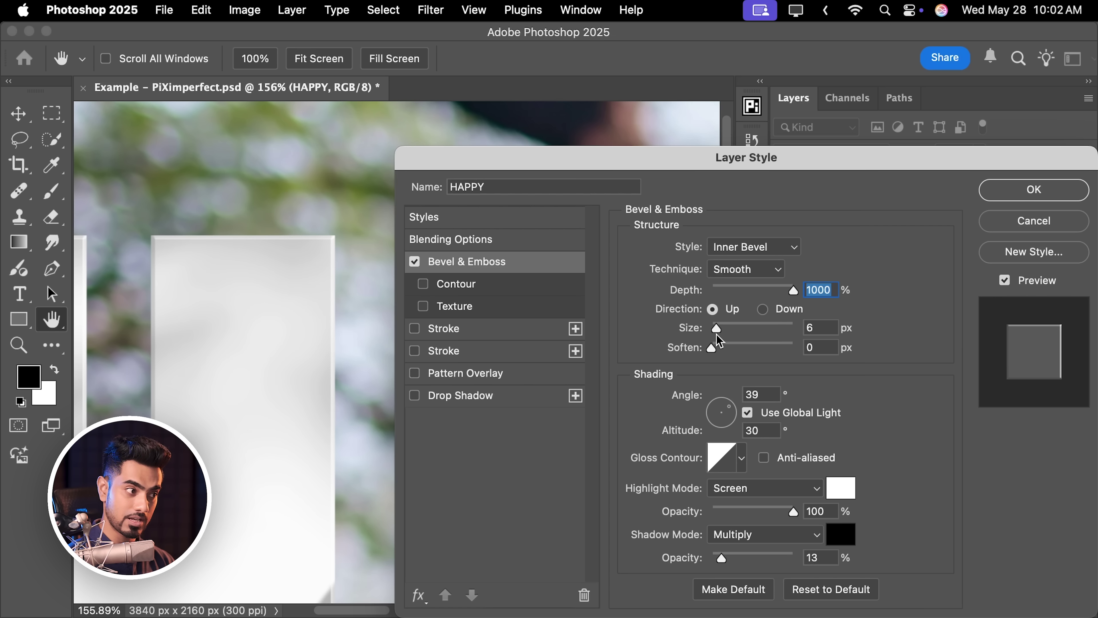
pyautogui.moveTo(716, 329); pyautogui.dragTo(742, 329)
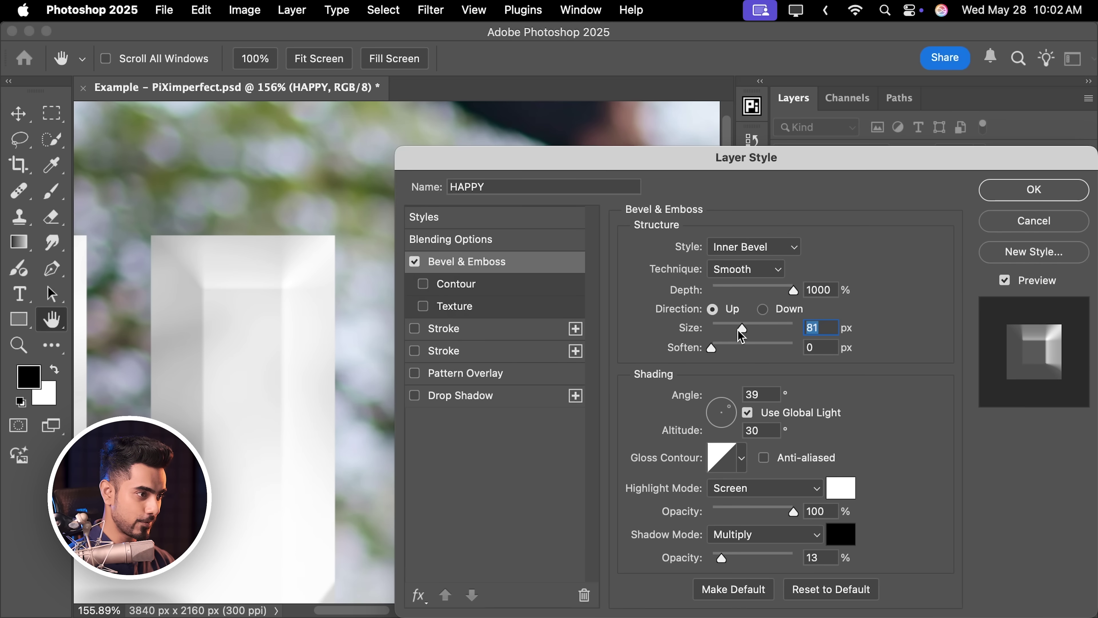
pyautogui.press('super+z')
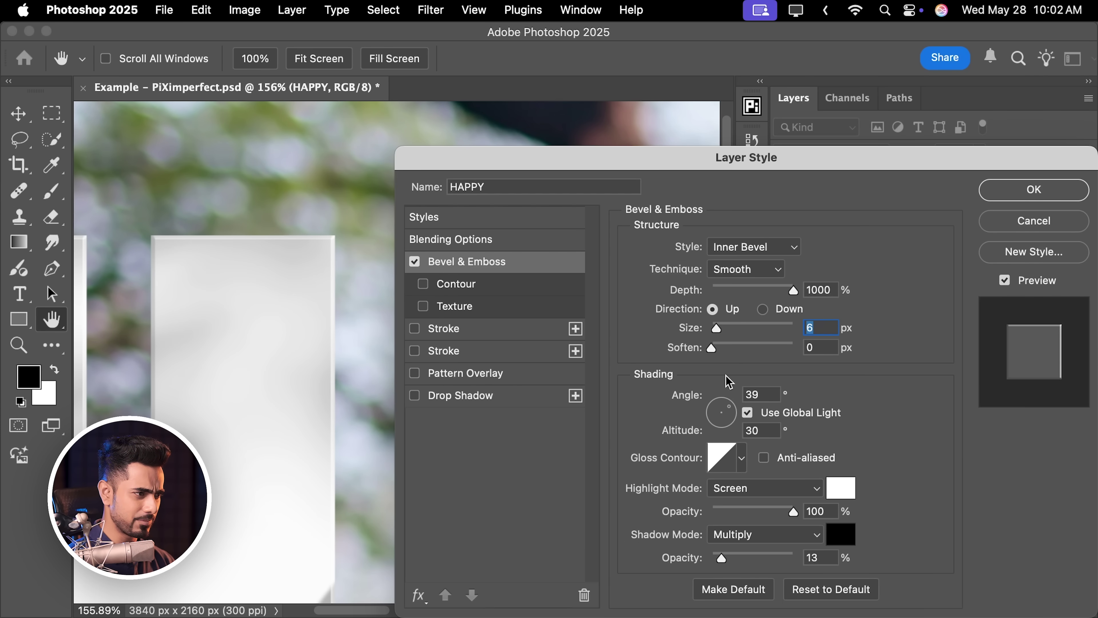
pyautogui.moveTo(714, 350); pyautogui.dragTo(767, 353)
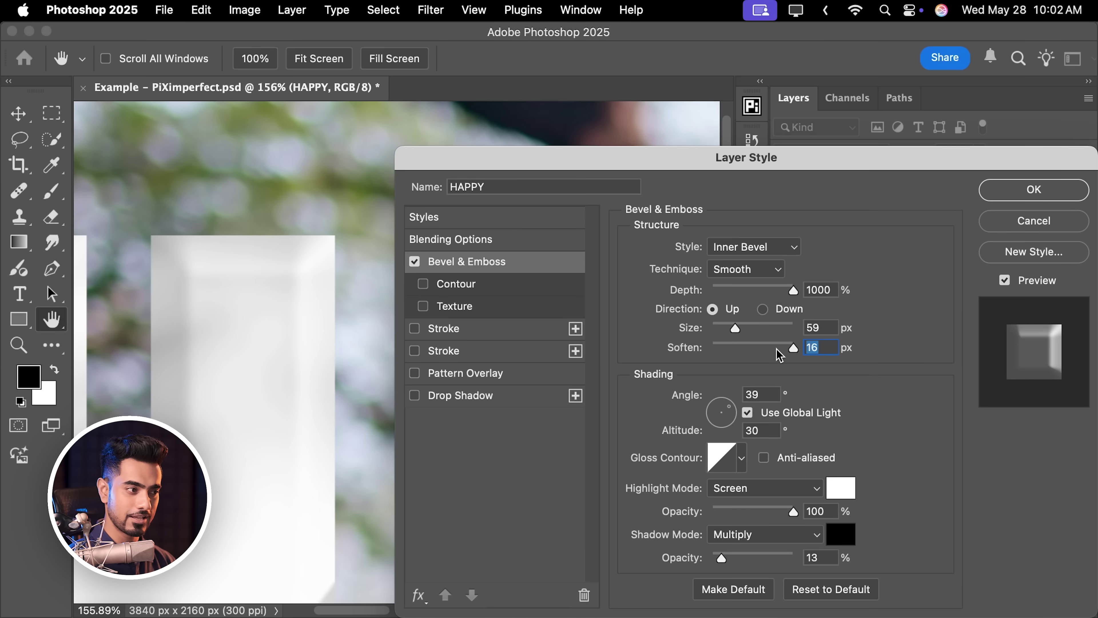
pyautogui.moveTo(777, 352); pyautogui.dragTo(715, 350)
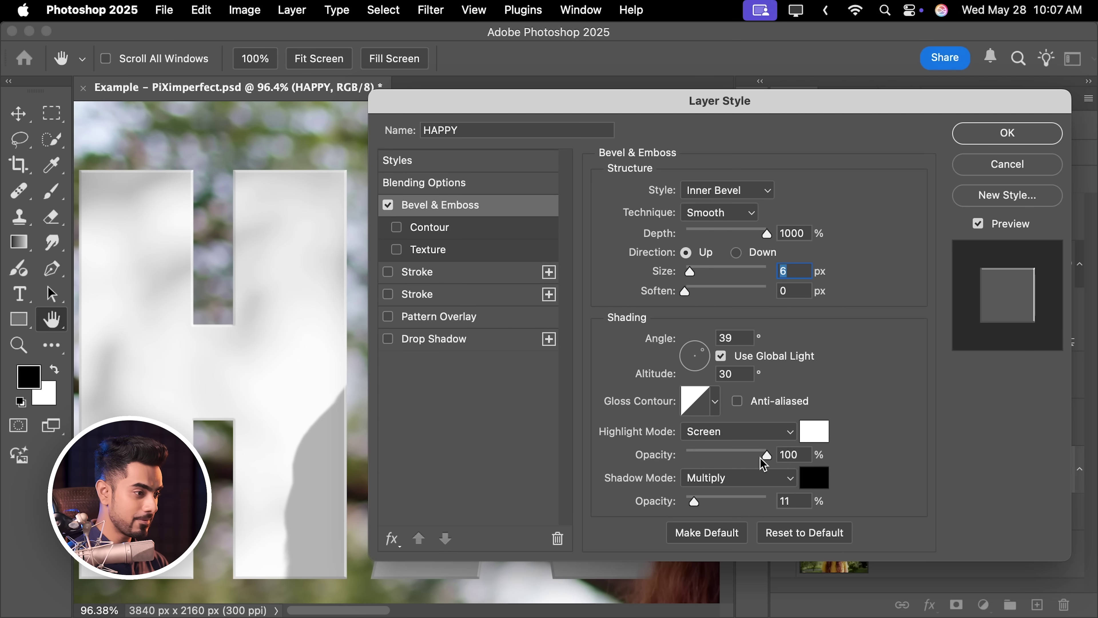
# Keep highlight opacity at 100% and set the bevel shadow opacity to 28%.
pyautogui.moveTo(763, 462)
pyautogui.mouseDown()
pyautogui.moveTo(718, 454)
pyautogui.moveTo(784, 454)
pyautogui.moveTo(785, 467)
pyautogui.mouseUp()
pyautogui.scroll(5, 376, 143)
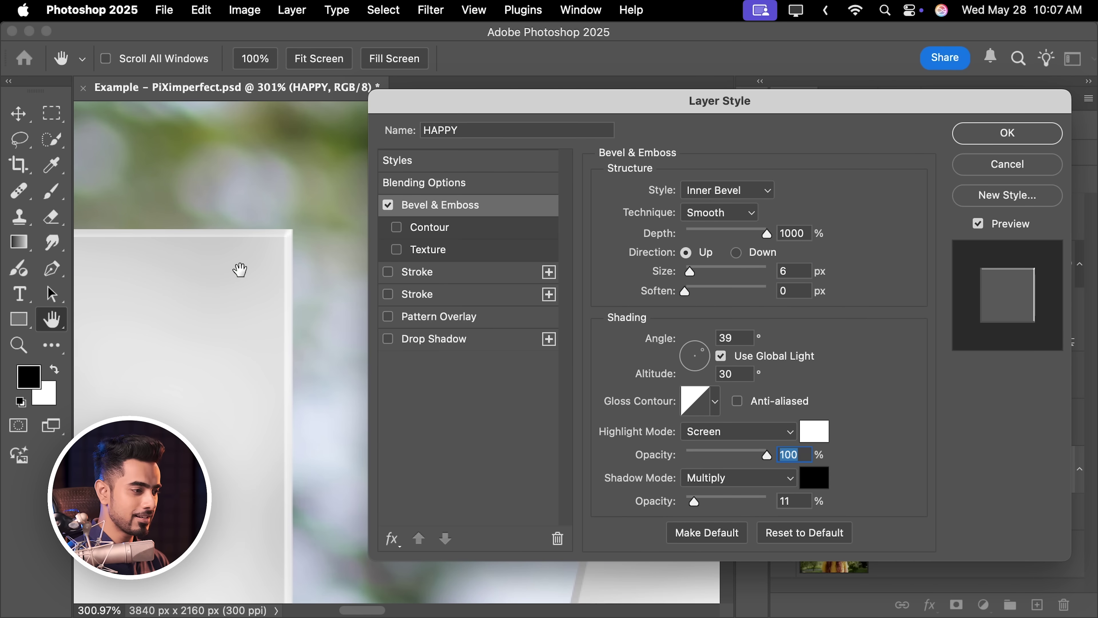
pyautogui.moveTo(697, 503); pyautogui.dragTo(710, 504)
pyautogui.moveTo(194, 364); pyautogui.dragTo(375, 371)
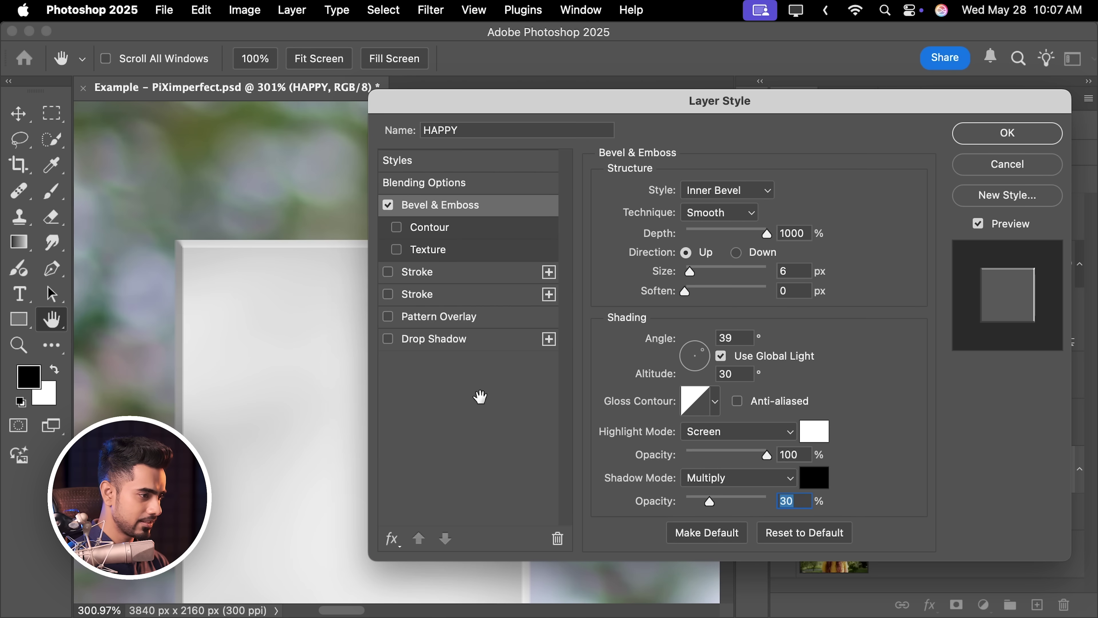
pyautogui.moveTo(712, 502)
pyautogui.mouseDown()
pyautogui.moveTo(683, 501)
pyautogui.moveTo(707, 503)
pyautogui.mouseUp()
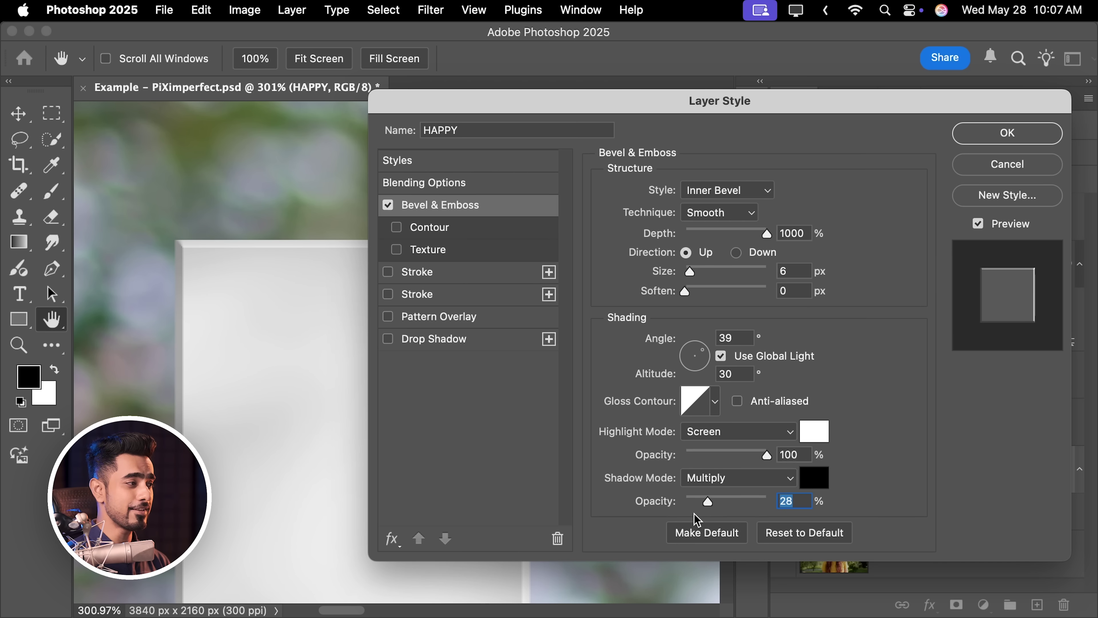
pyautogui.scroll(-5, 302, 317)
pyautogui.moveTo(297, 341); pyautogui.dragTo(104, 351)
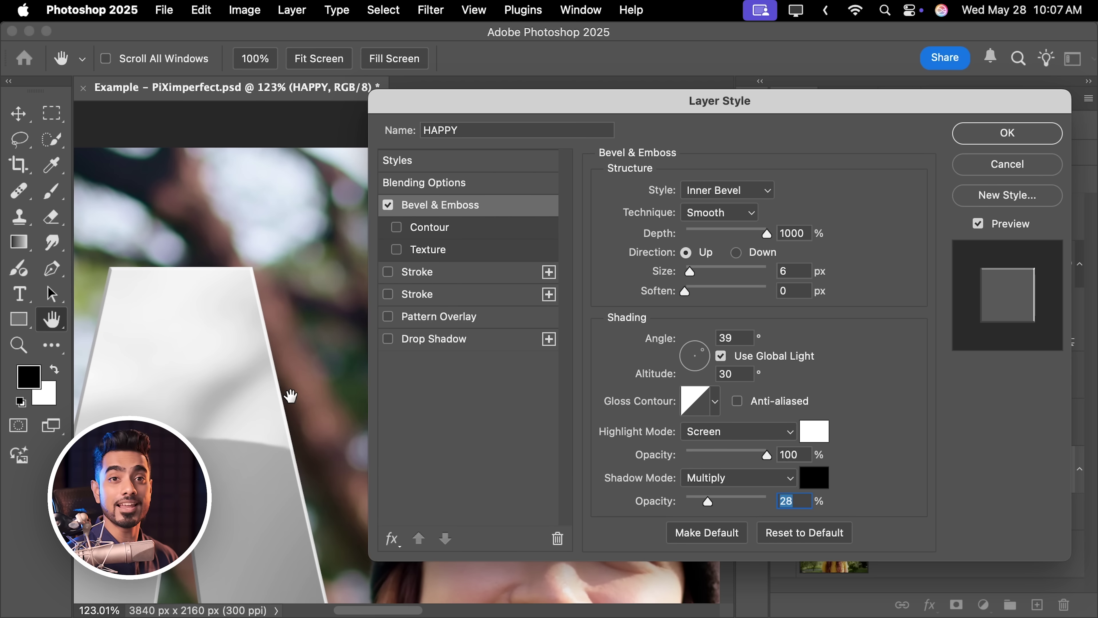
pyautogui.scroll(-10, 307, 406)
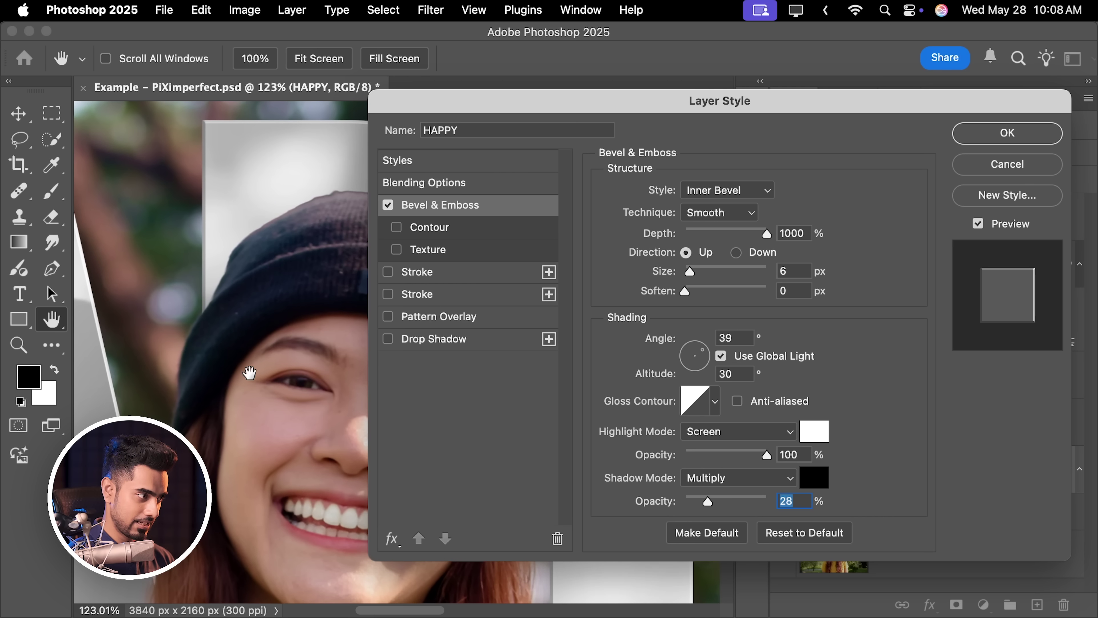
pyautogui.scroll(-3, 213, 358)
pyautogui.scroll(10, 288, 178)
pyautogui.hscroll(-10, 211, 309)
# Relight the HAPPY bevel from a 15° angle at 21° altitude and apply the style.
pyautogui.keyDown('super'); pyautogui.click(315, 323); pyautogui.keyUp('super')
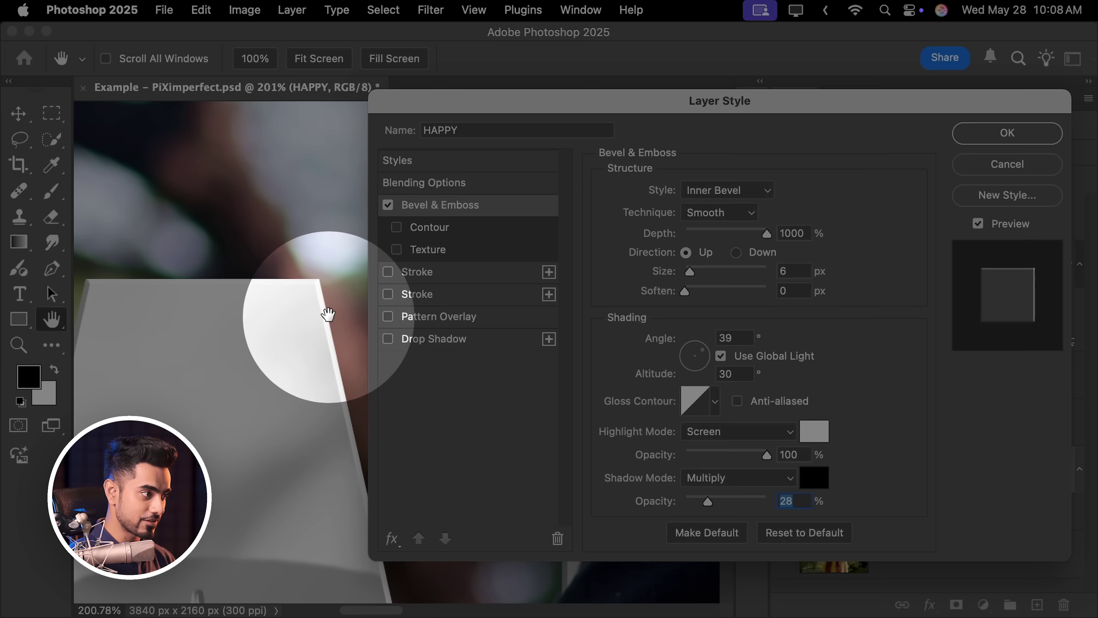
pyautogui.hscroll(-5, 321, 306)
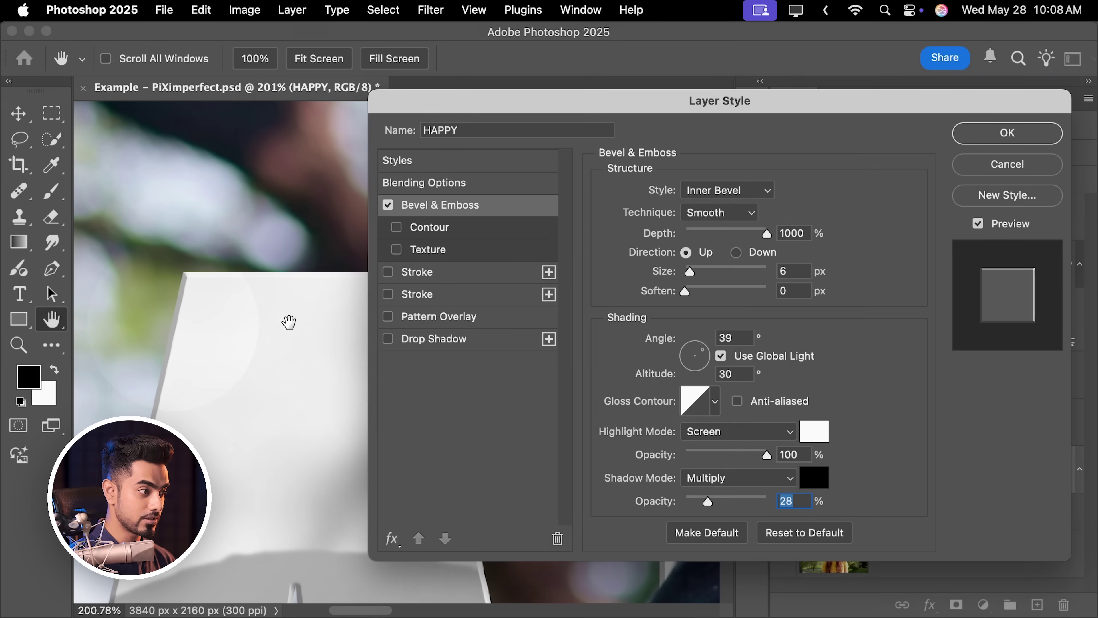
pyautogui.moveTo(289, 319); pyautogui.dragTo(223, 319)
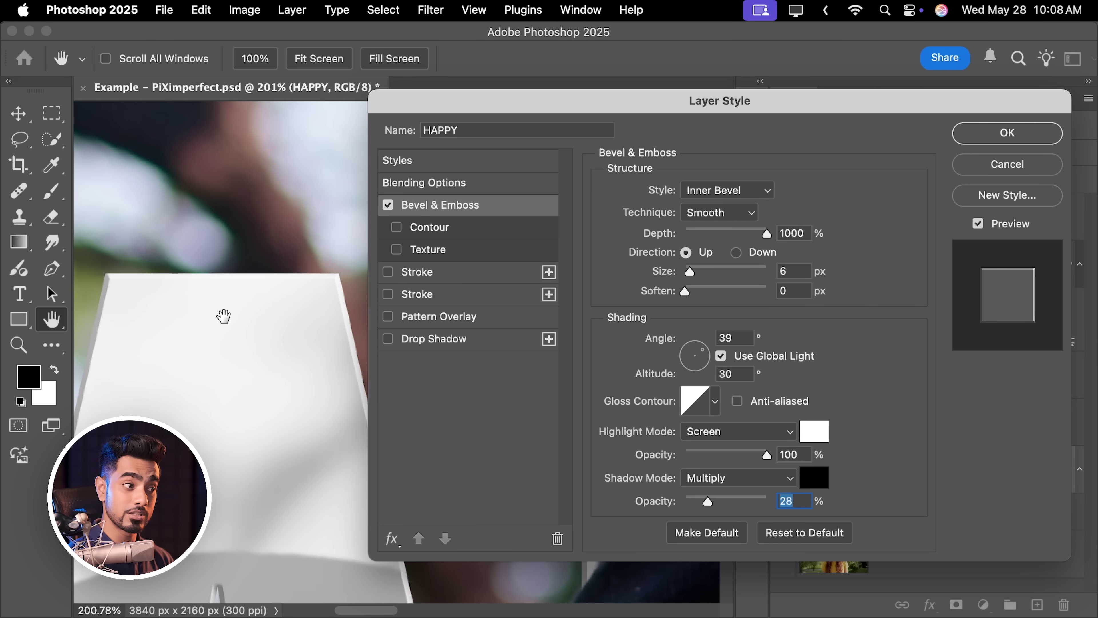
pyautogui.click(703, 358)
pyautogui.moveTo(706, 358); pyautogui.dragTo(687, 381)
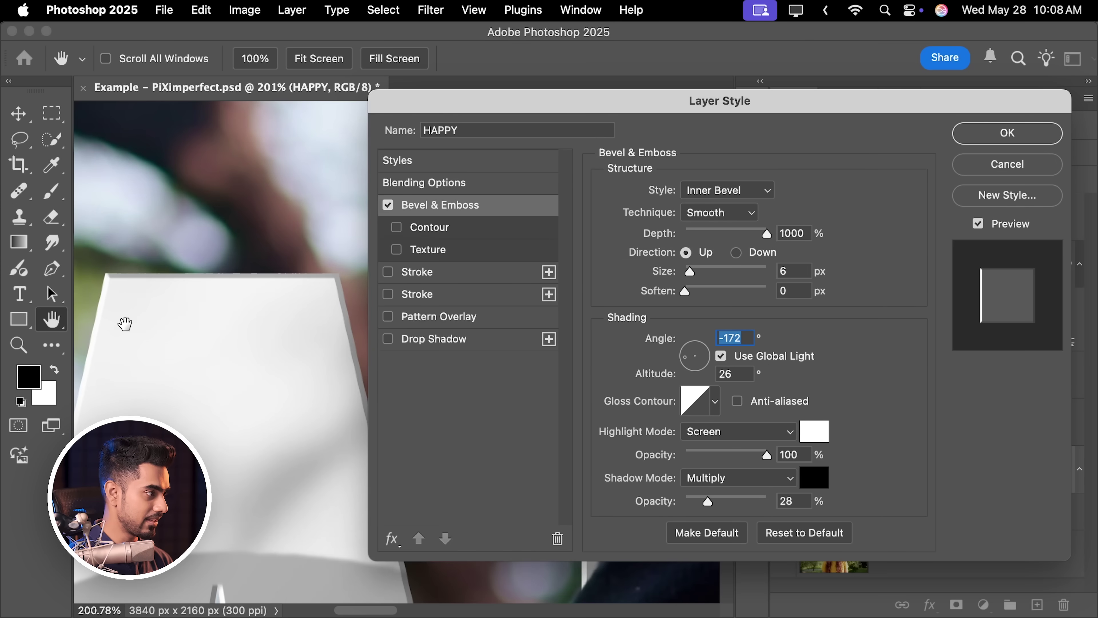
pyautogui.moveTo(123, 319); pyautogui.dragTo(322, 350)
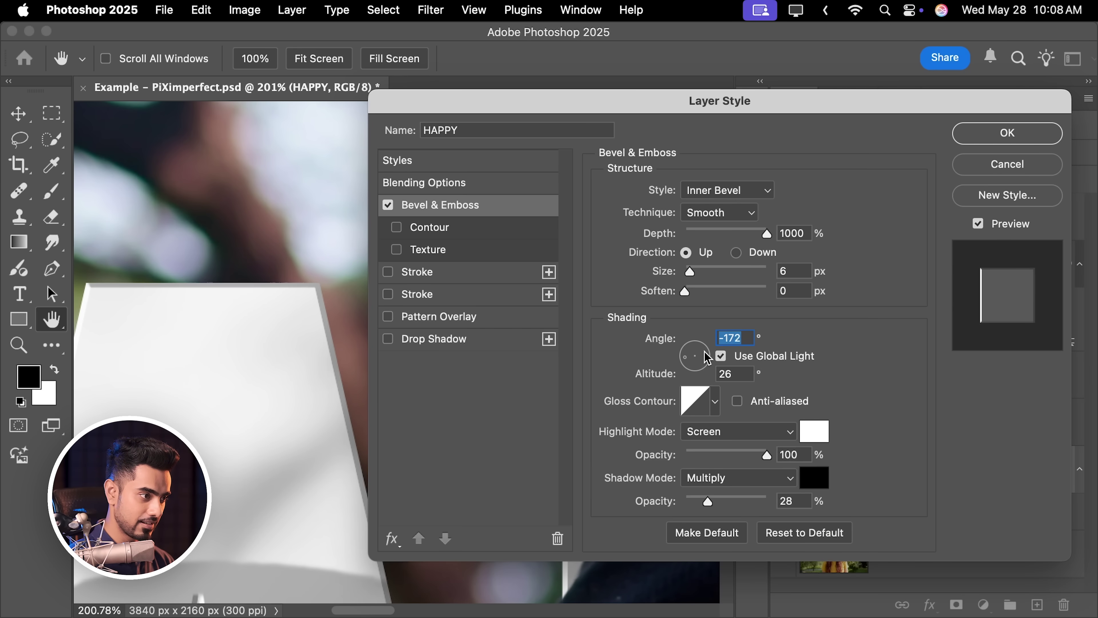
pyautogui.click(704, 353)
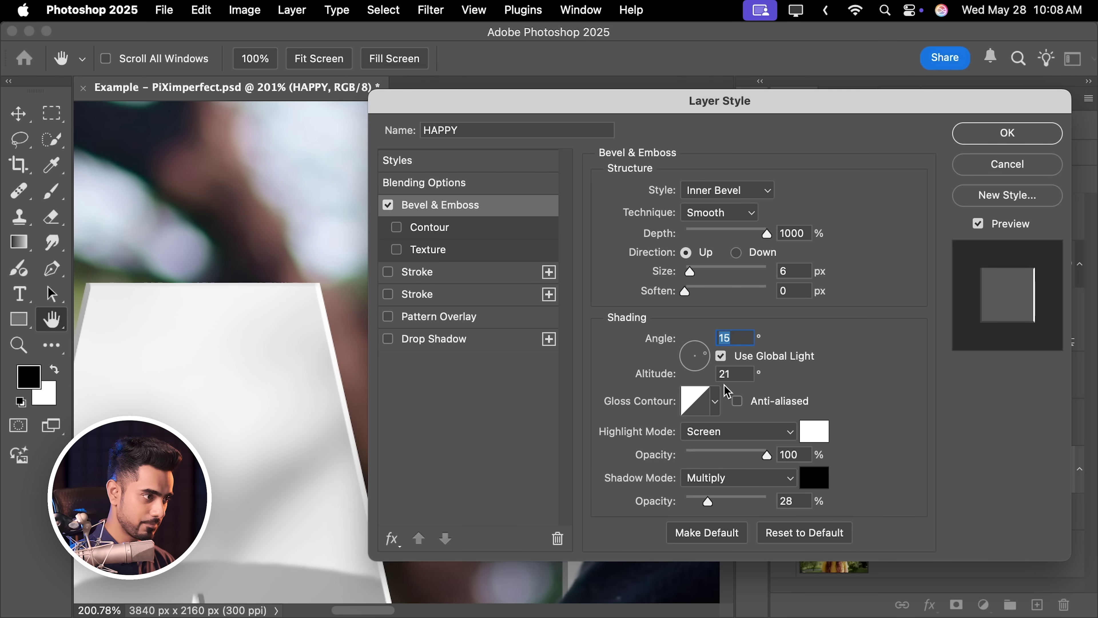
pyautogui.click(1007, 134)
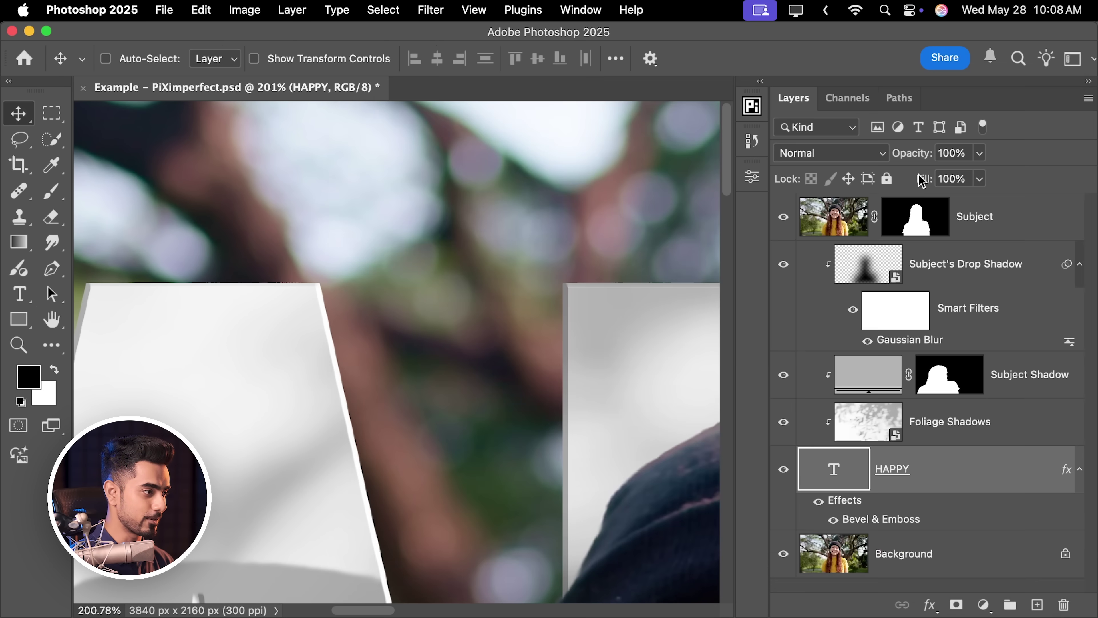
# Reopen HAPPY's Bevel & Emboss and drop the highlight opacity to 61%.
pyautogui.press('cmd+0')
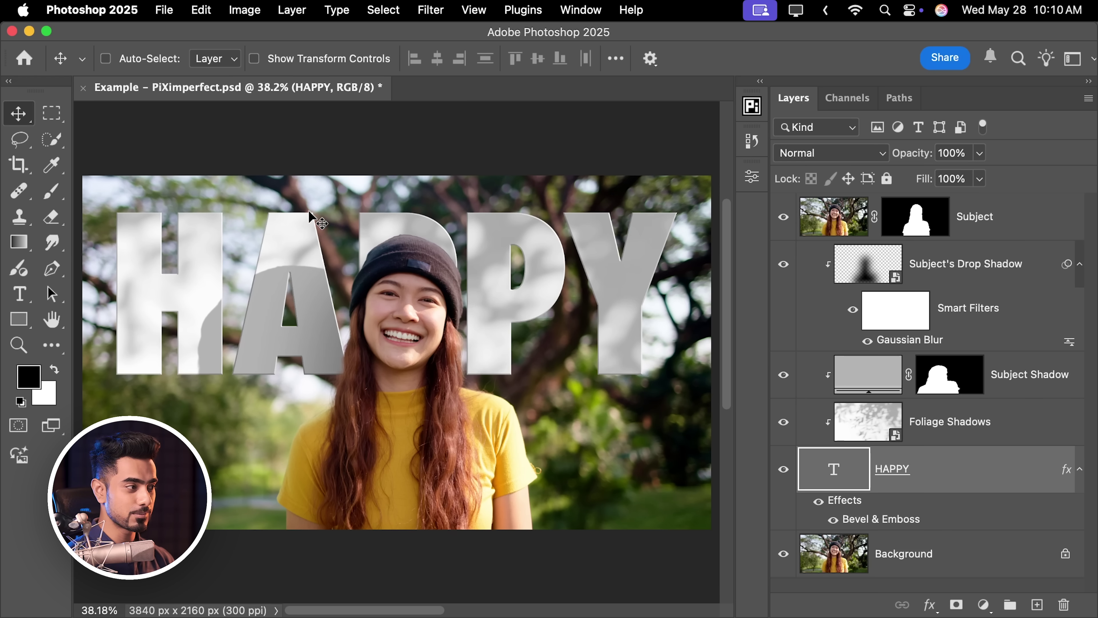
pyautogui.scroll(6, 361, 264)
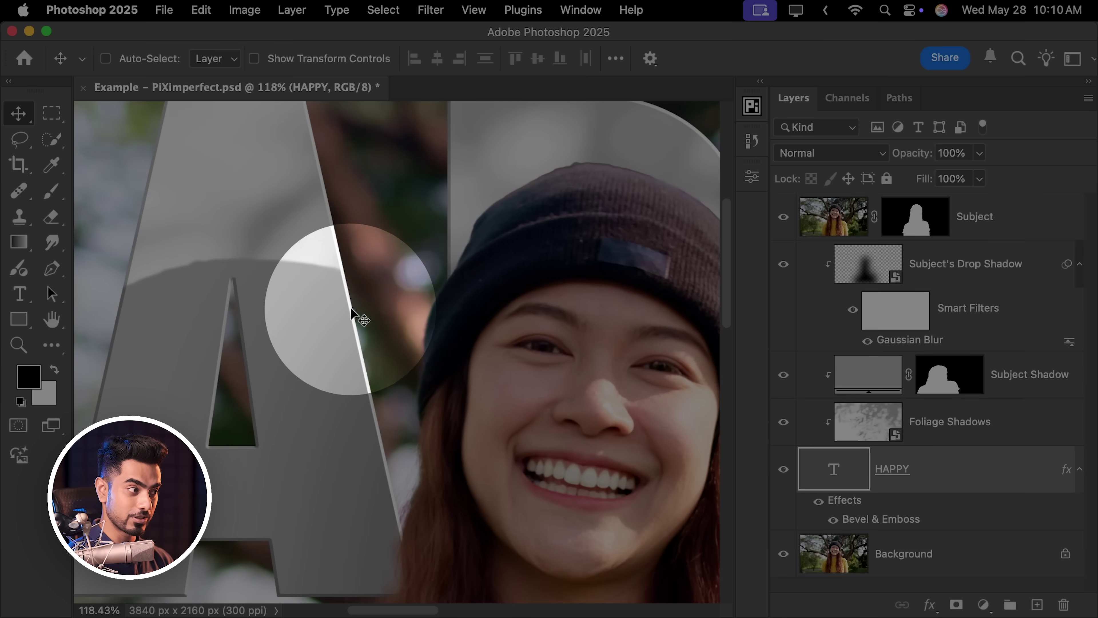
pyautogui.scroll(8, 360, 286)
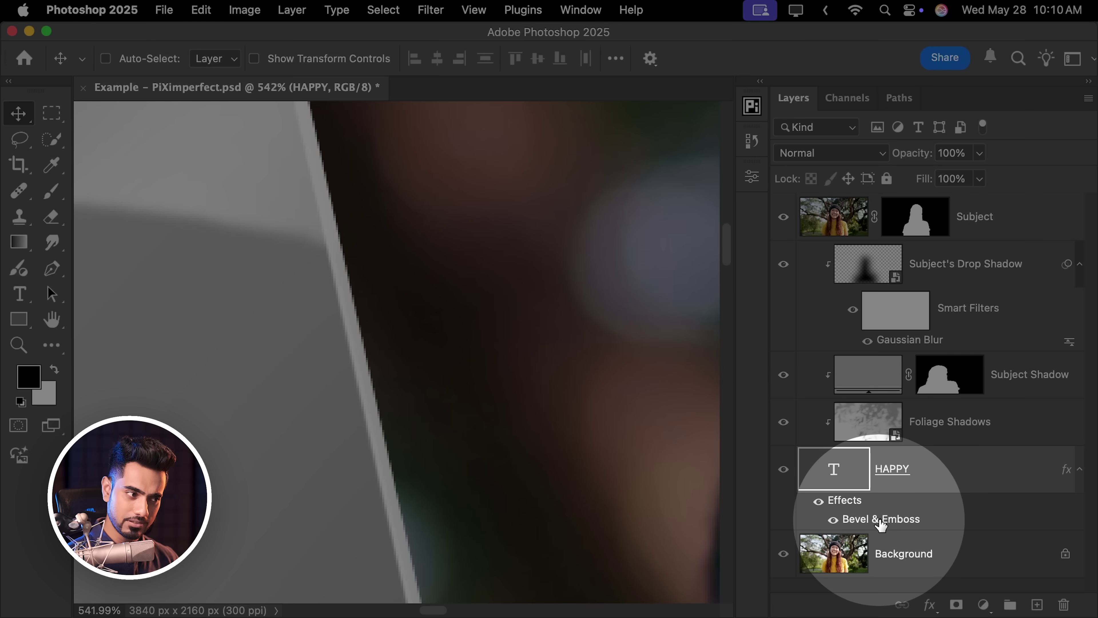
pyautogui.doubleClick(873, 522)
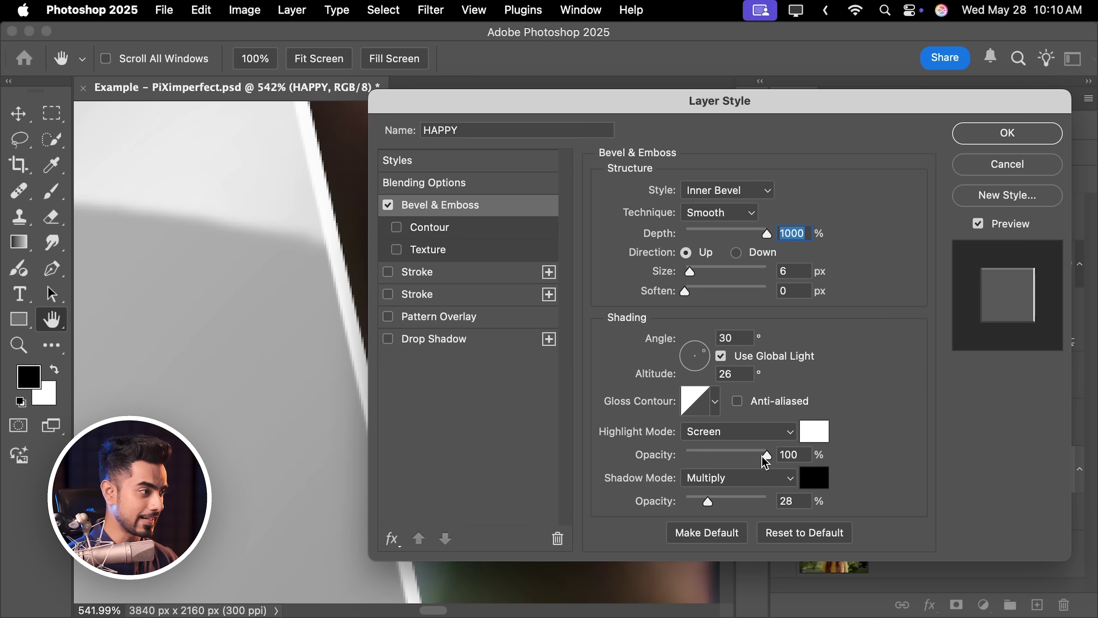
pyautogui.moveTo(766, 457); pyautogui.dragTo(740, 466)
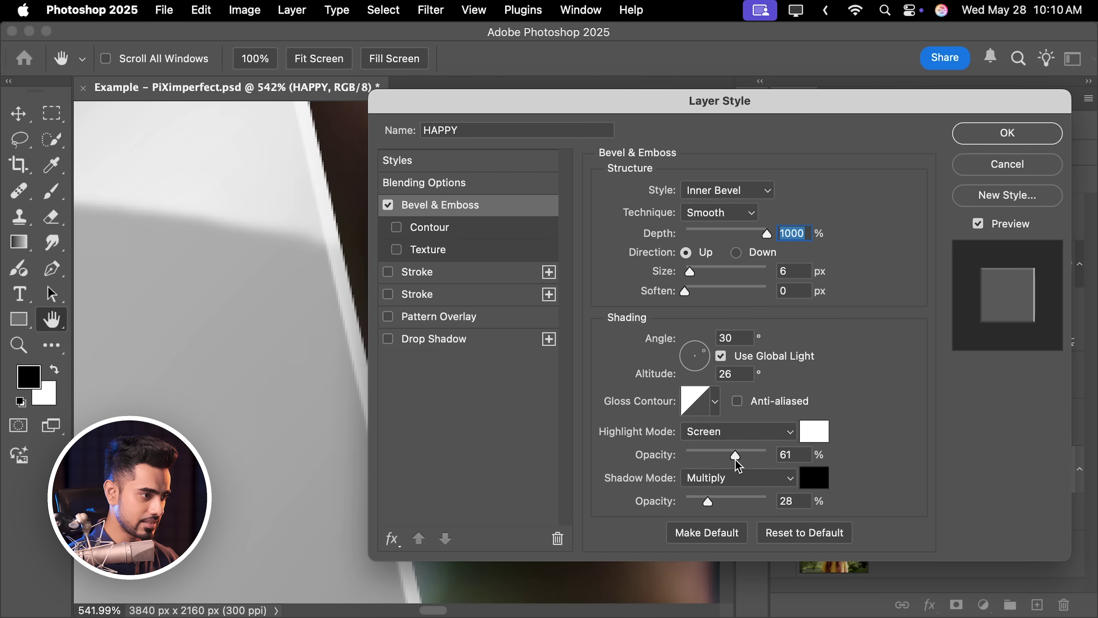
pyautogui.click(992, 134)
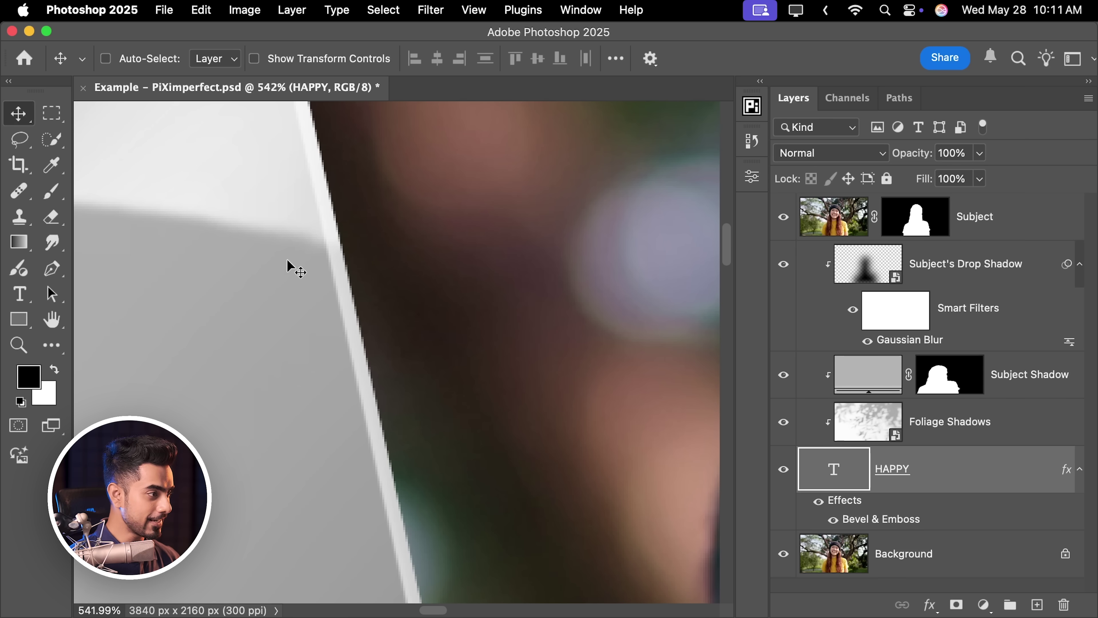
# Try trimming the beanie edge on the Subject mask with a black brush, then undo it.
pyautogui.press('super+0')
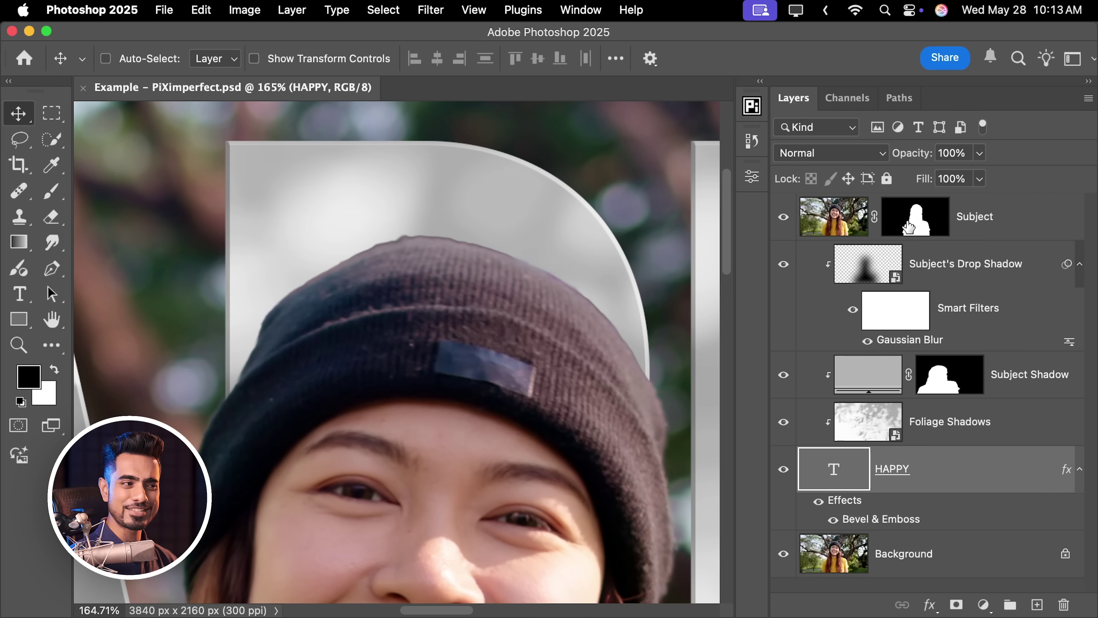
pyautogui.click(919, 225)
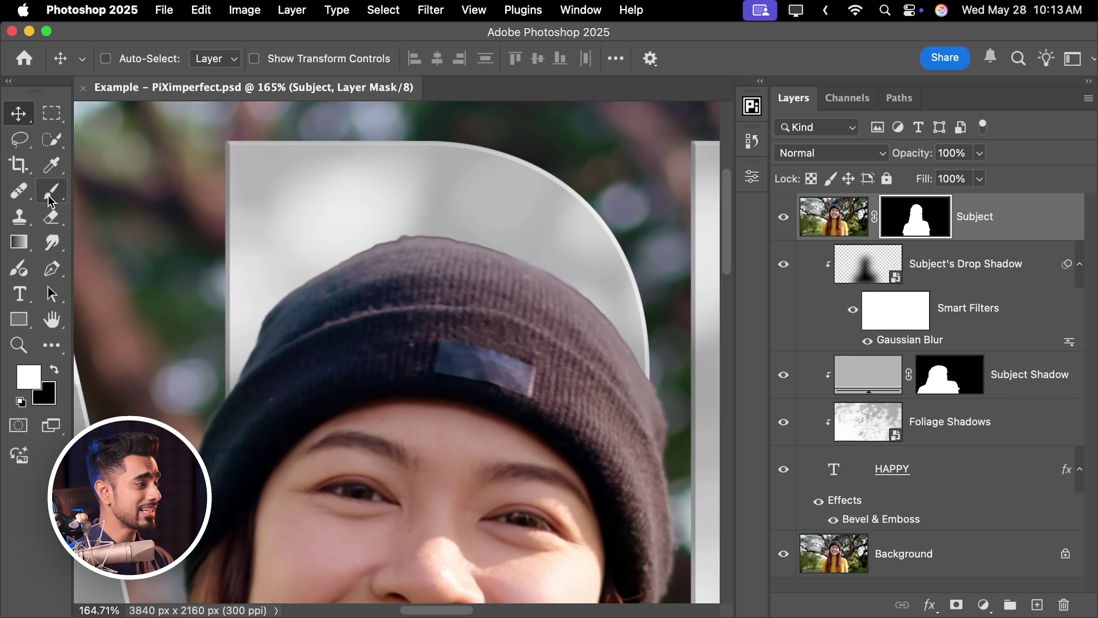
pyautogui.press('b')
pyautogui.scroll(5, 429, 250)
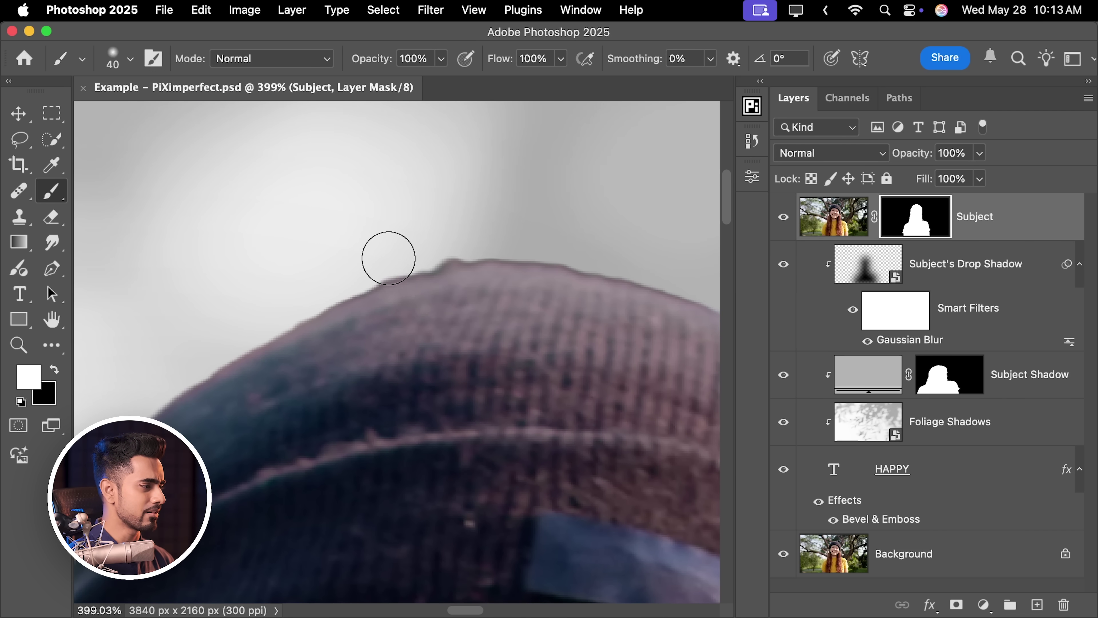
pyautogui.press('[')
pyautogui.press('[')
pyautogui.press('[')
pyautogui.press('x')
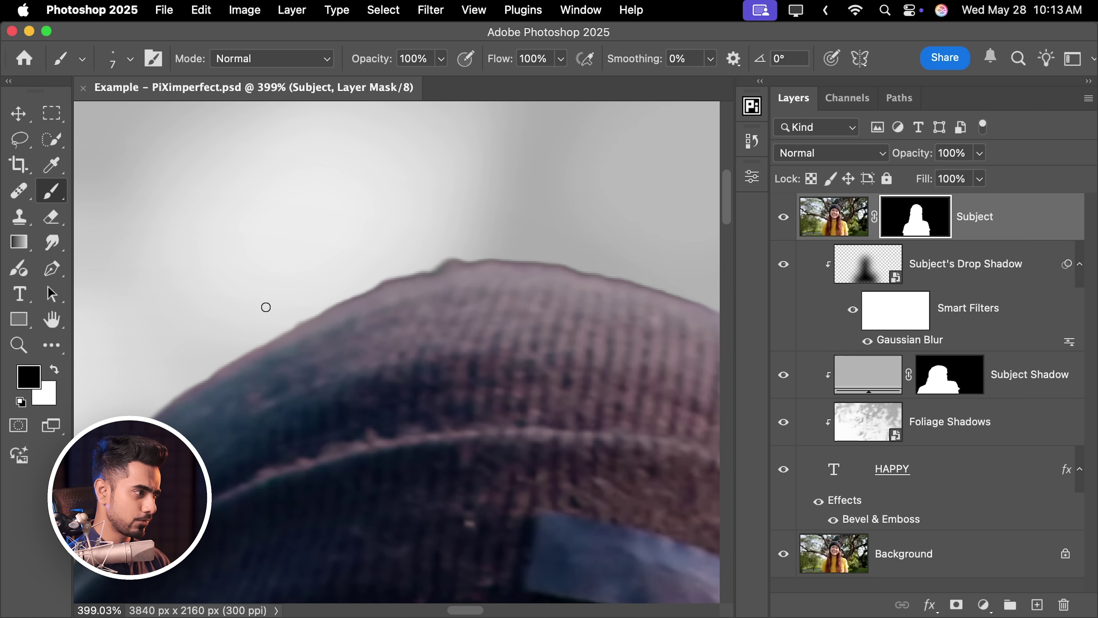
pyautogui.moveTo(359, 286)
pyautogui.mouseDown()
pyautogui.moveTo(306, 317)
pyautogui.moveTo(430, 269)
pyautogui.mouseUp()
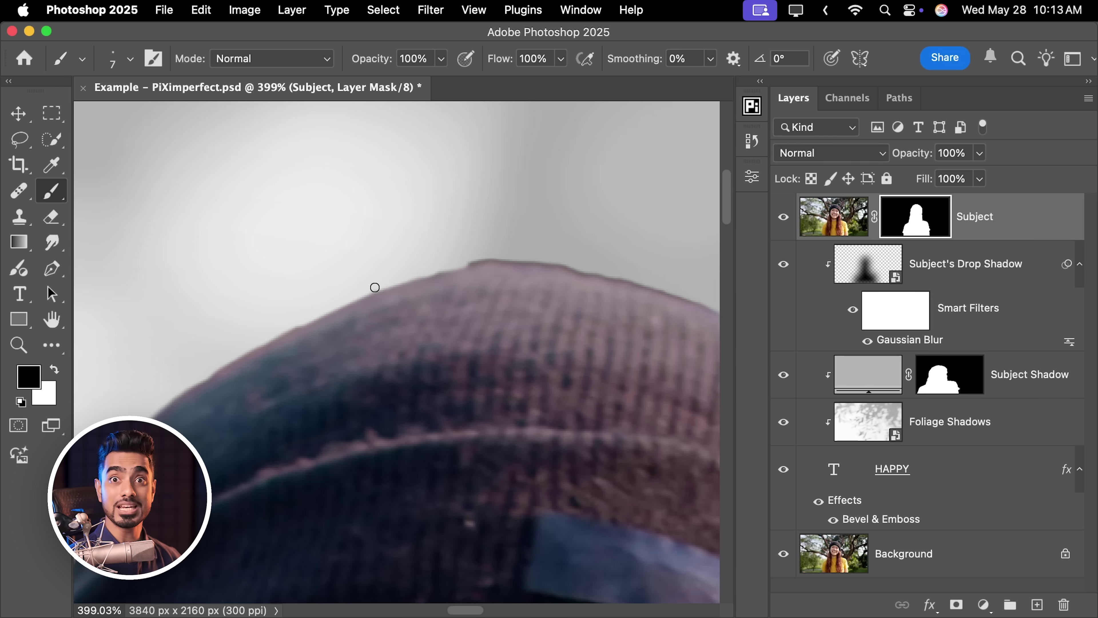
pyautogui.click(54, 249)
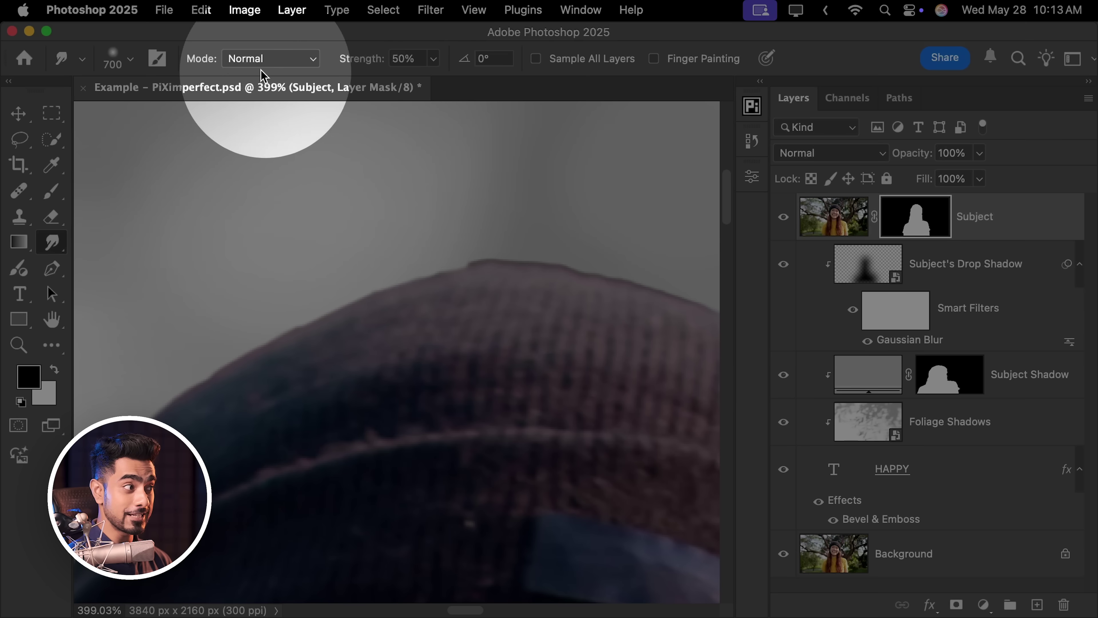
pyautogui.press('super+z')
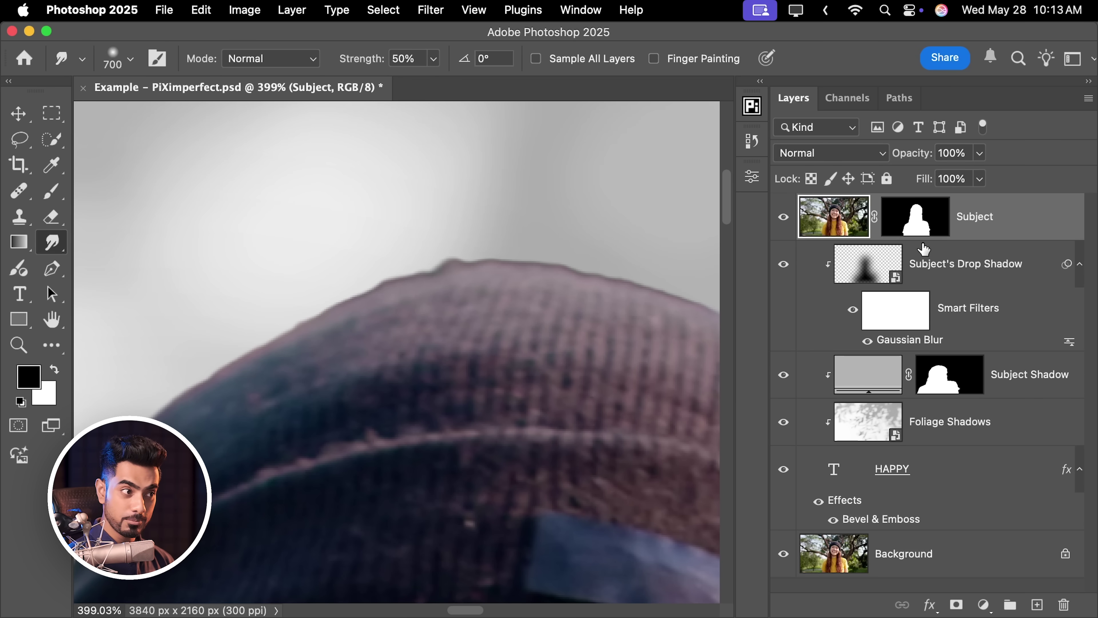
# Smudge the Subject mask along the beanie's top outline with a 150 px brush.
pyautogui.click(913, 228)
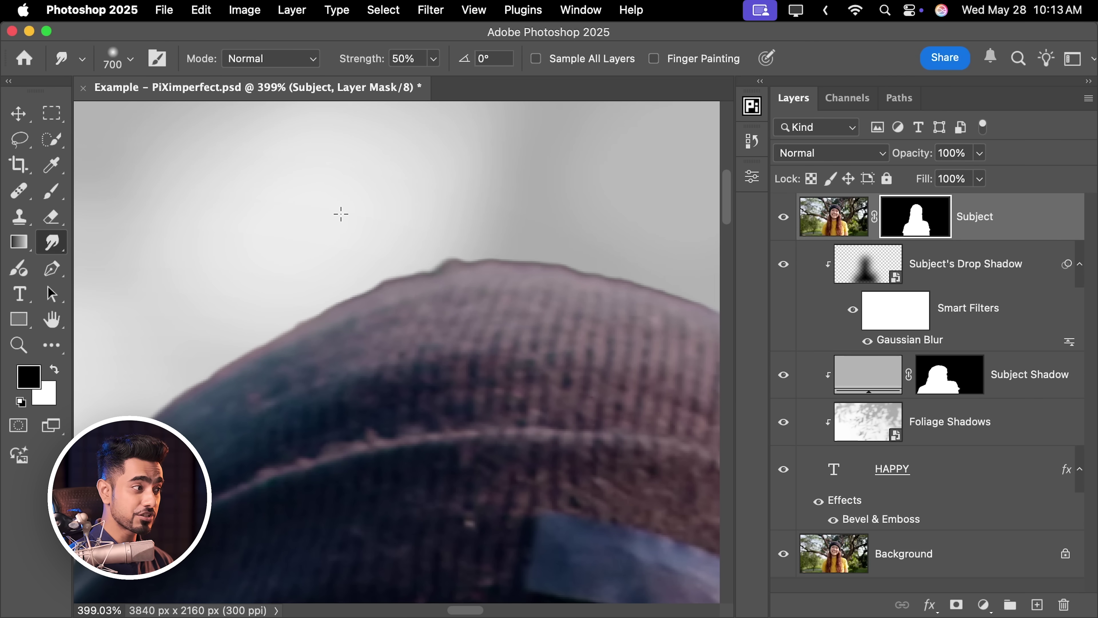
pyautogui.press('[')
pyautogui.press('[')
pyautogui.press('[')
pyautogui.press('[')
pyautogui.press('[')
pyautogui.press('[')
pyautogui.press('[')
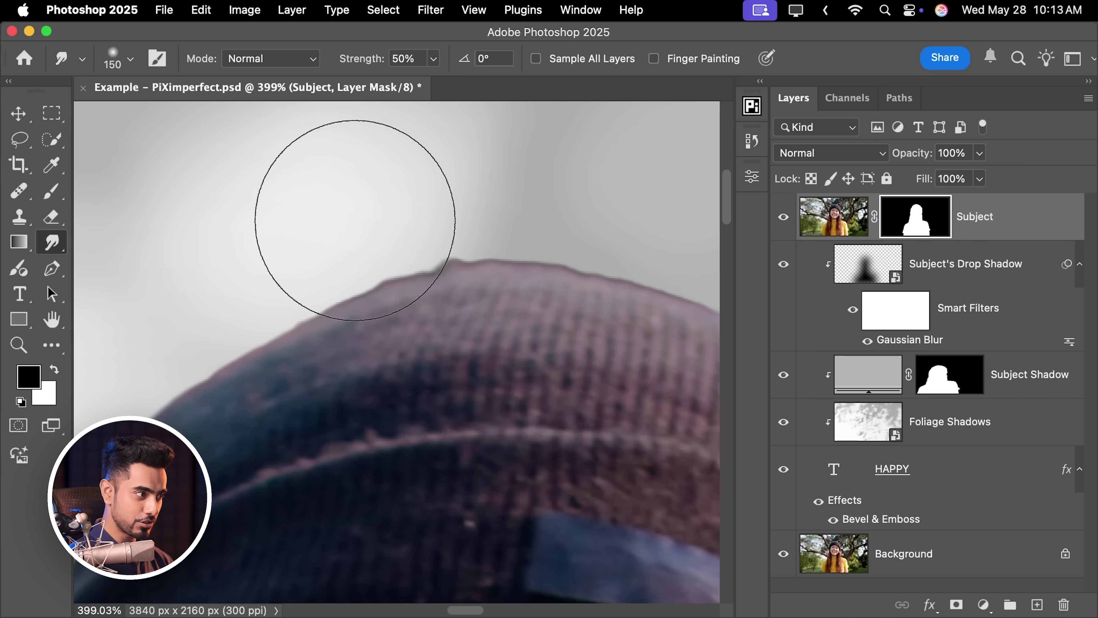
pyautogui.moveTo(510, 228)
pyautogui.mouseDown()
pyautogui.moveTo(437, 214)
pyautogui.moveTo(481, 199)
pyautogui.moveTo(556, 246)
pyautogui.moveTo(362, 185)
pyautogui.mouseUp()
pyautogui.moveTo(522, 263)
pyautogui.mouseDown()
pyautogui.moveTo(427, 202)
pyautogui.moveTo(566, 319)
pyautogui.moveTo(370, 289)
pyautogui.moveTo(336, 333)
pyautogui.moveTo(464, 311)
pyautogui.mouseUp()
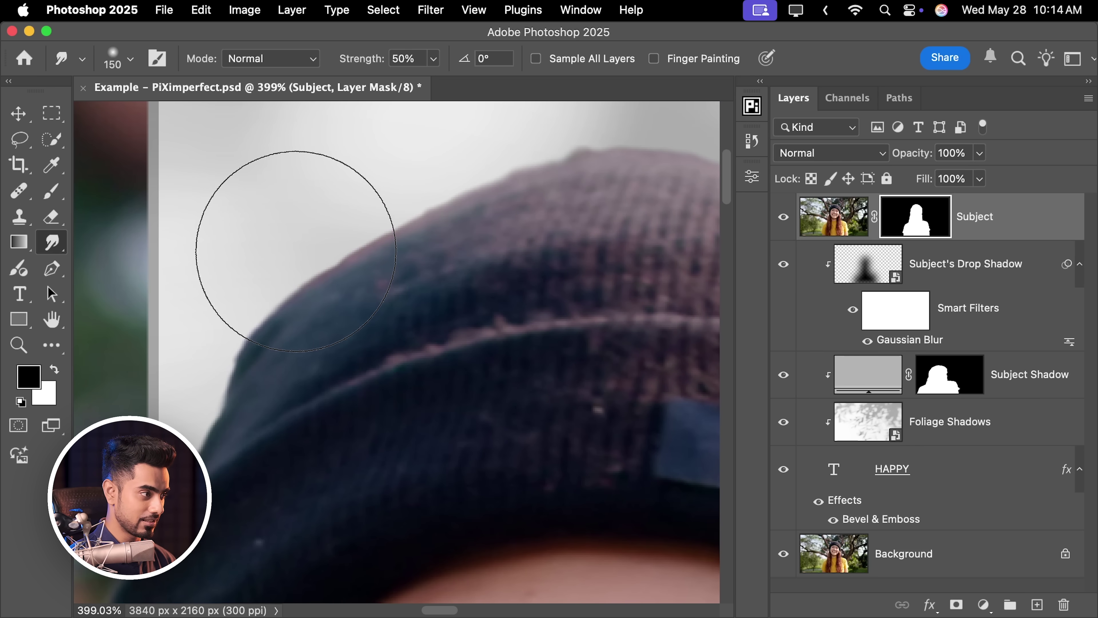
pyautogui.moveTo(297, 252); pyautogui.dragTo(257, 209)
pyautogui.moveTo(236, 349)
pyautogui.mouseDown()
pyautogui.moveTo(302, 263)
pyautogui.moveTo(293, 319)
pyautogui.moveTo(297, 238)
pyautogui.mouseUp()
# Smooth the mask's hair edge beside the letter A.
pyautogui.press('super+0')
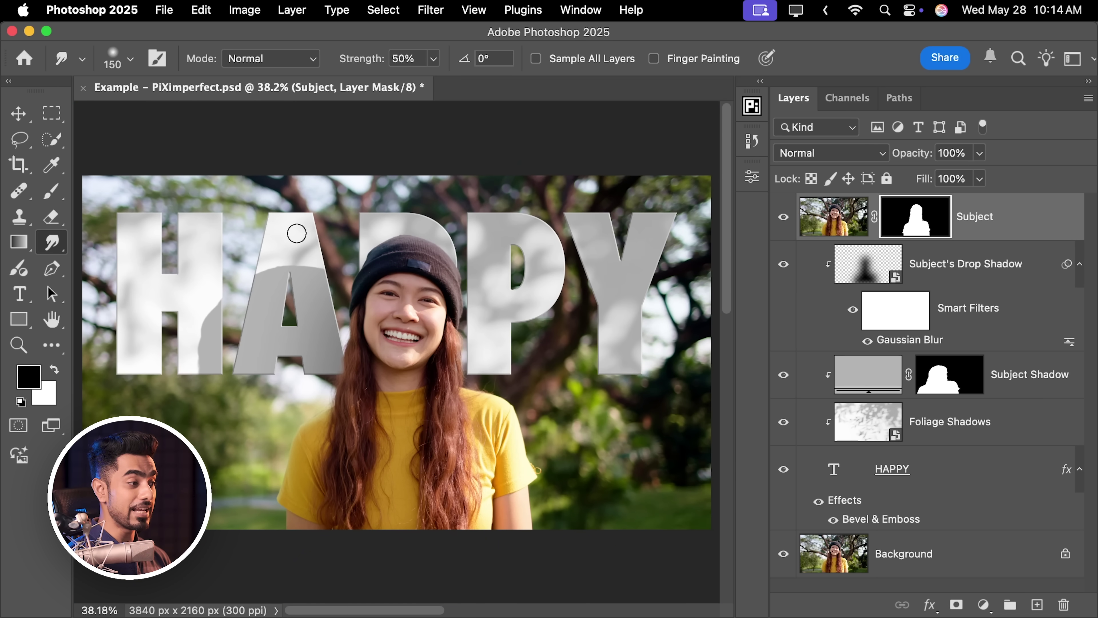
pyautogui.moveTo(335, 376)
pyautogui.mouseDown()
pyautogui.moveTo(461, 324)
pyautogui.moveTo(421, 384)
pyautogui.mouseUp()
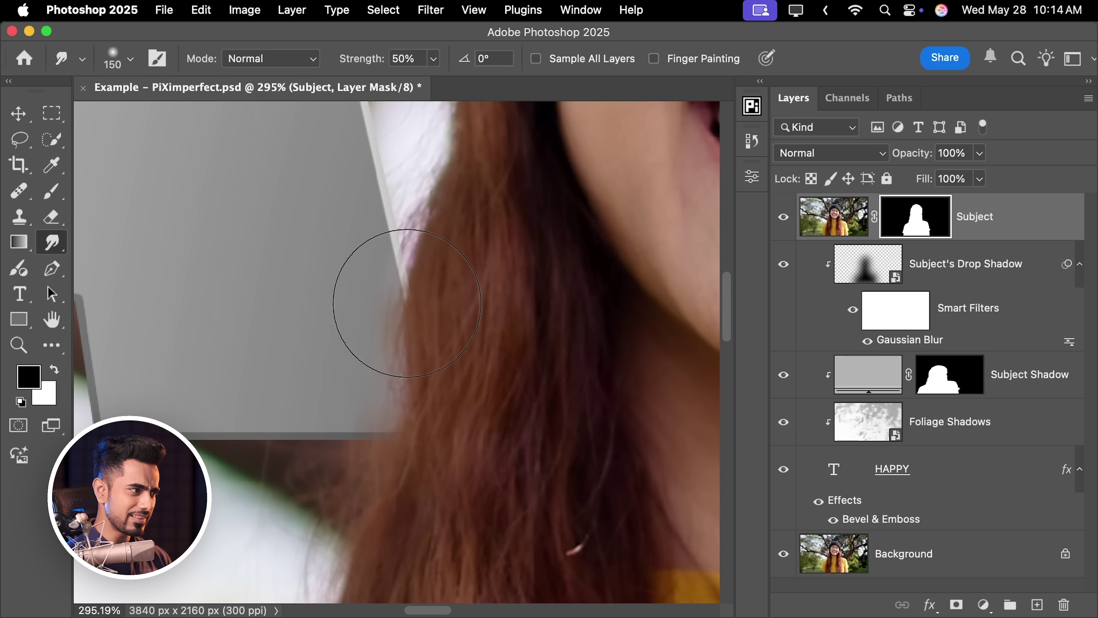
pyautogui.moveTo(397, 369); pyautogui.dragTo(394, 418)
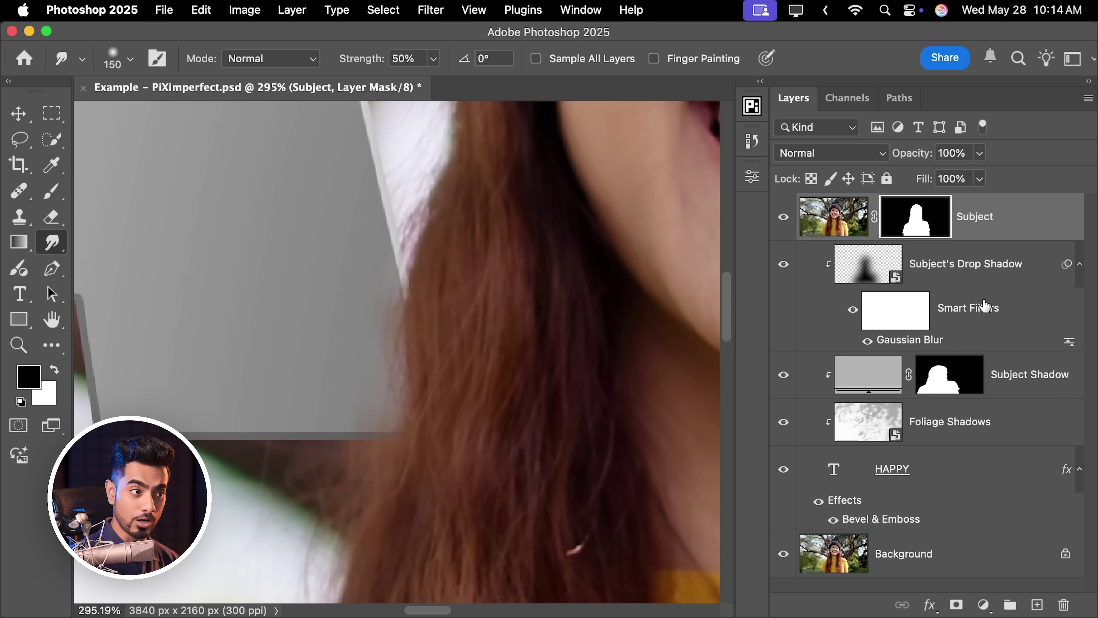
# Add Layer 1 and load the Hair Close brush at 40 px, sampling her brown hair colour.
pyautogui.click(1037, 605)
pyautogui.press('b')
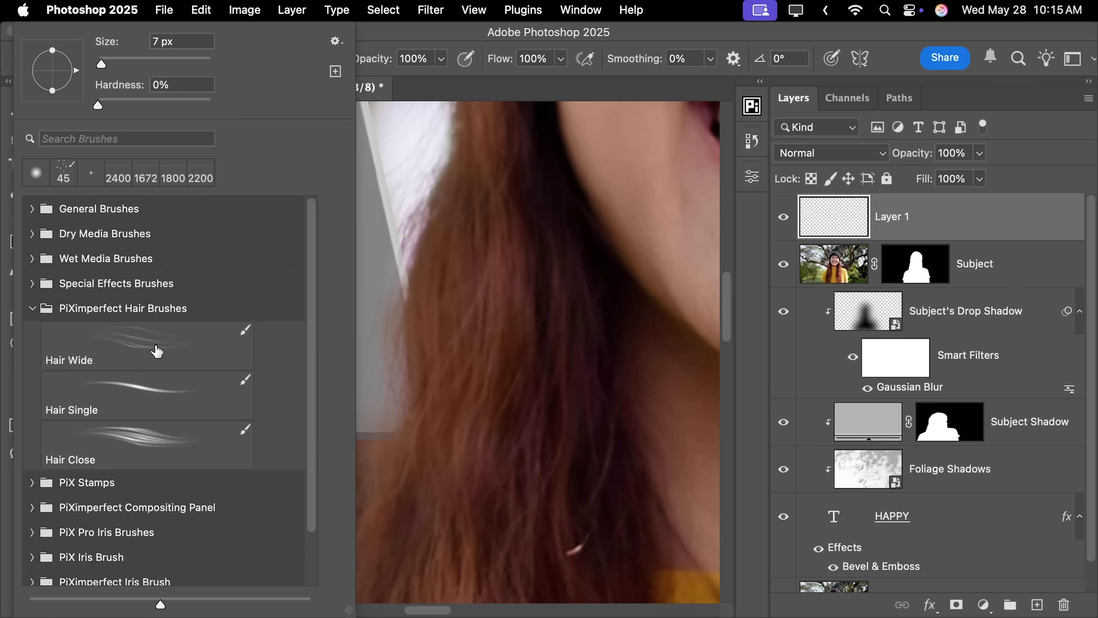
pyautogui.click(150, 453)
pyautogui.click(506, 310)
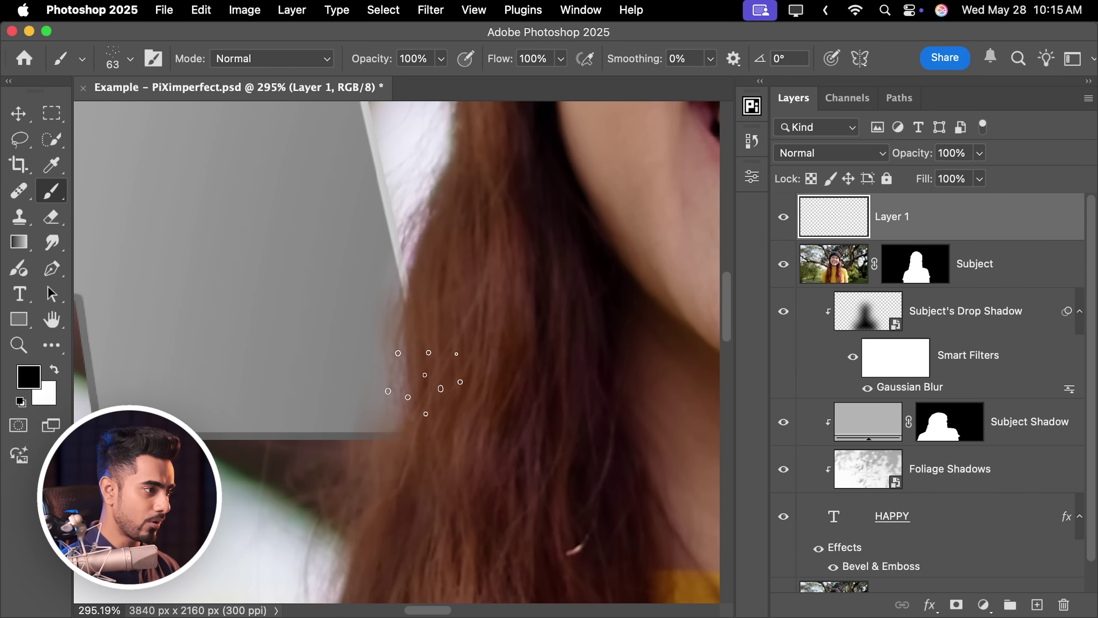
pyautogui.keyDown('alt'); pyautogui.click(487, 276); pyautogui.keyUp('alt')
pyautogui.press('[')
pyautogui.press('[')
pyautogui.press('[')
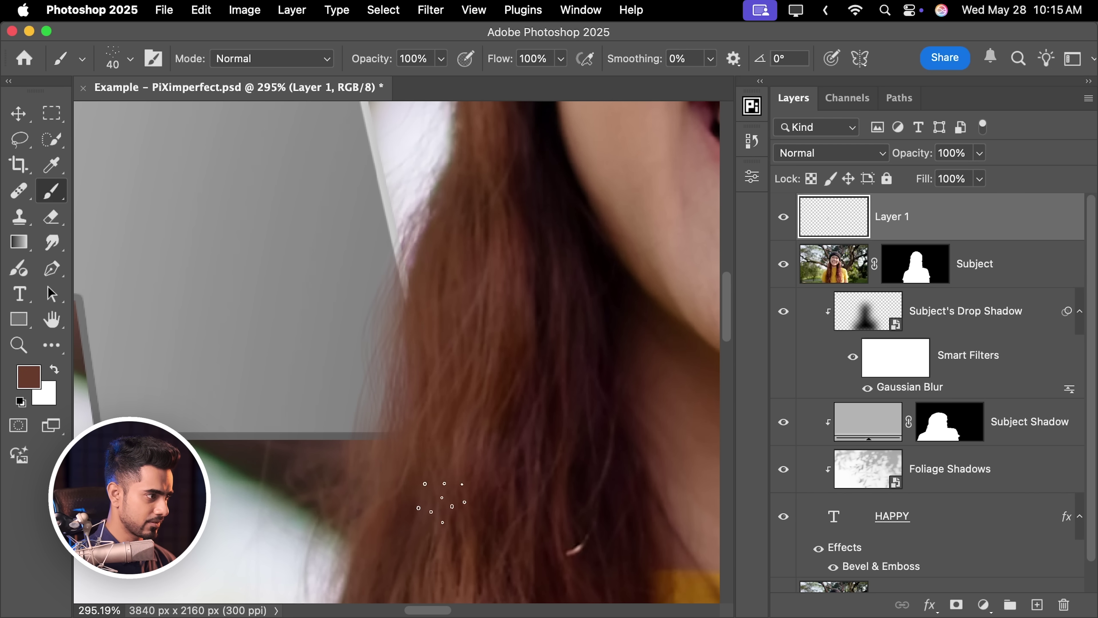
# Switch to the Hair Single brush, then another hair brush at 35 px.
pyautogui.click(124, 66)
pyautogui.click(147, 392)
pyautogui.press('Return')
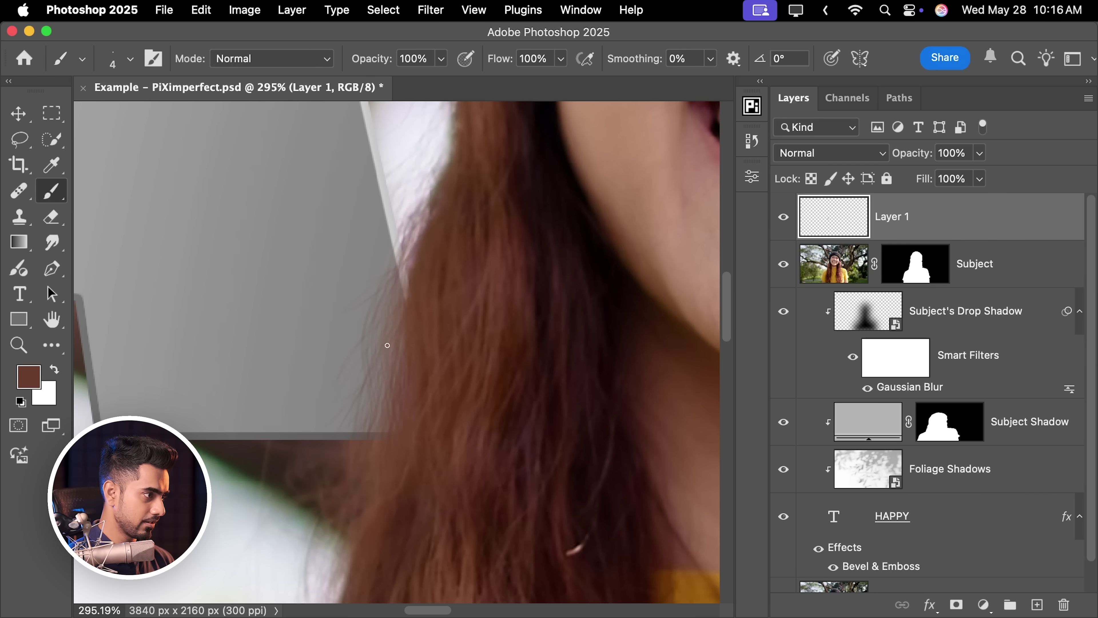
pyautogui.click(123, 65)
pyautogui.click(147, 430)
pyautogui.press('Return')
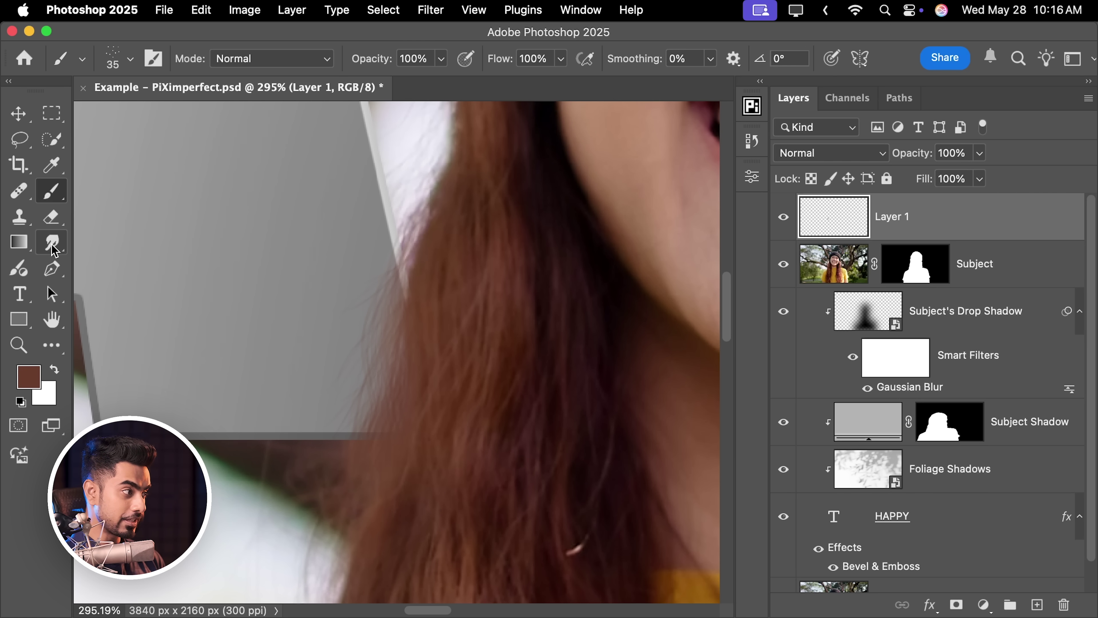
# Set up the Blur tool at 125 px to soften the strands and fit the image on screen.
pyautogui.moveTo(57, 255)
pyautogui.mouseDown()
pyautogui.moveTo(98, 253)
pyautogui.moveTo(112, 236)
pyautogui.mouseUp()
pyautogui.press('[')
pyautogui.press('[')
pyautogui.press('[')
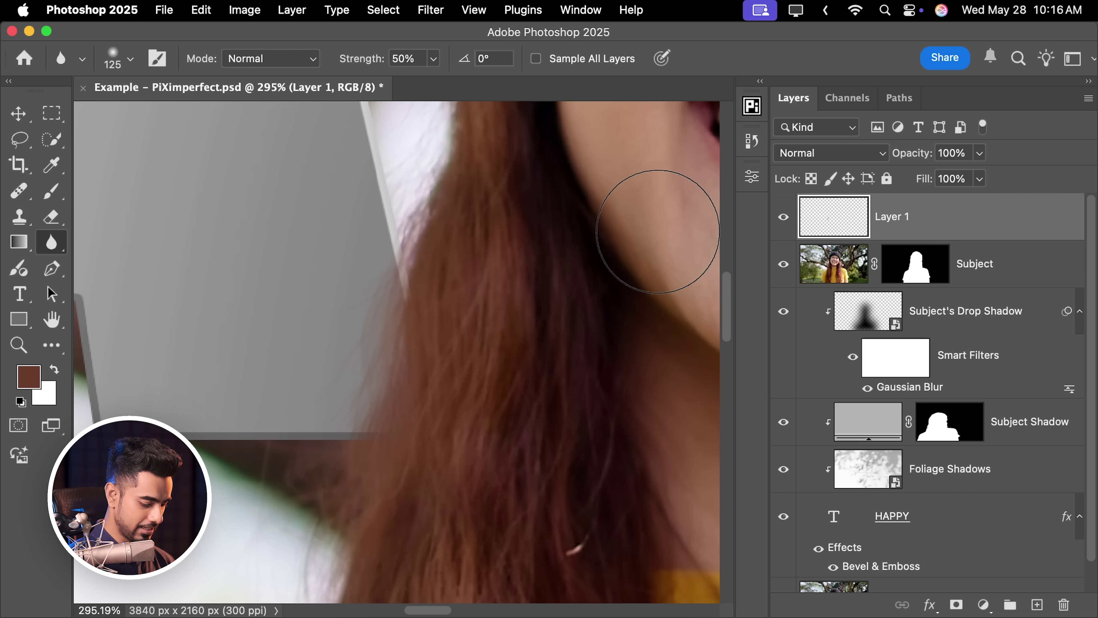
pyautogui.press('super+0')
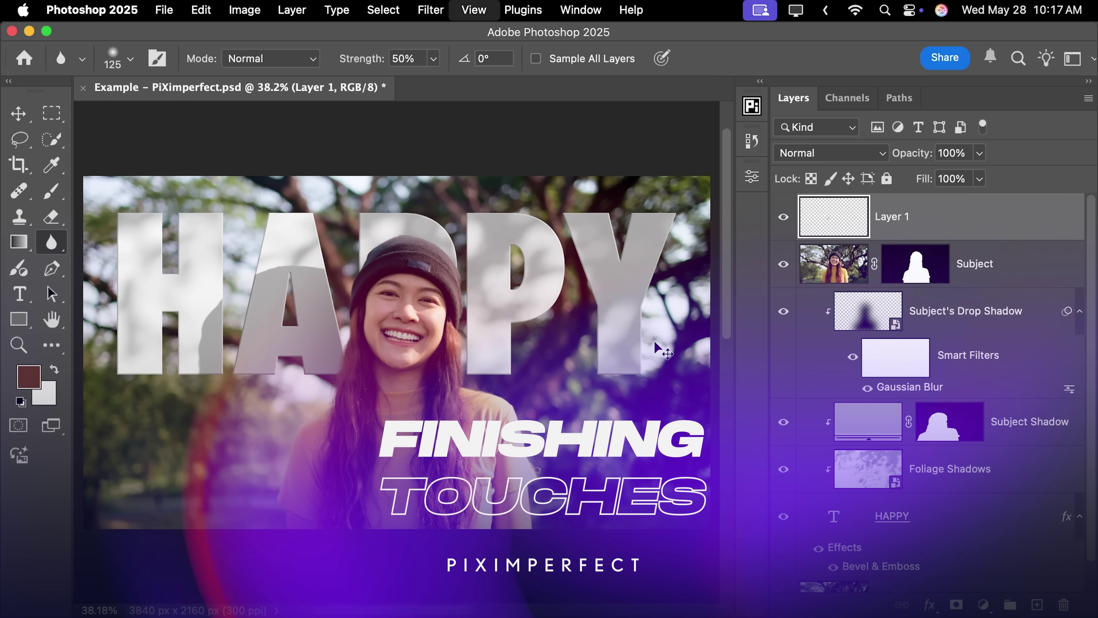
# Add a Curves 1 adjustment above Background and pull the highlights down to darken the photo.
pyautogui.press('super+minus')
pyautogui.press('super+minus')
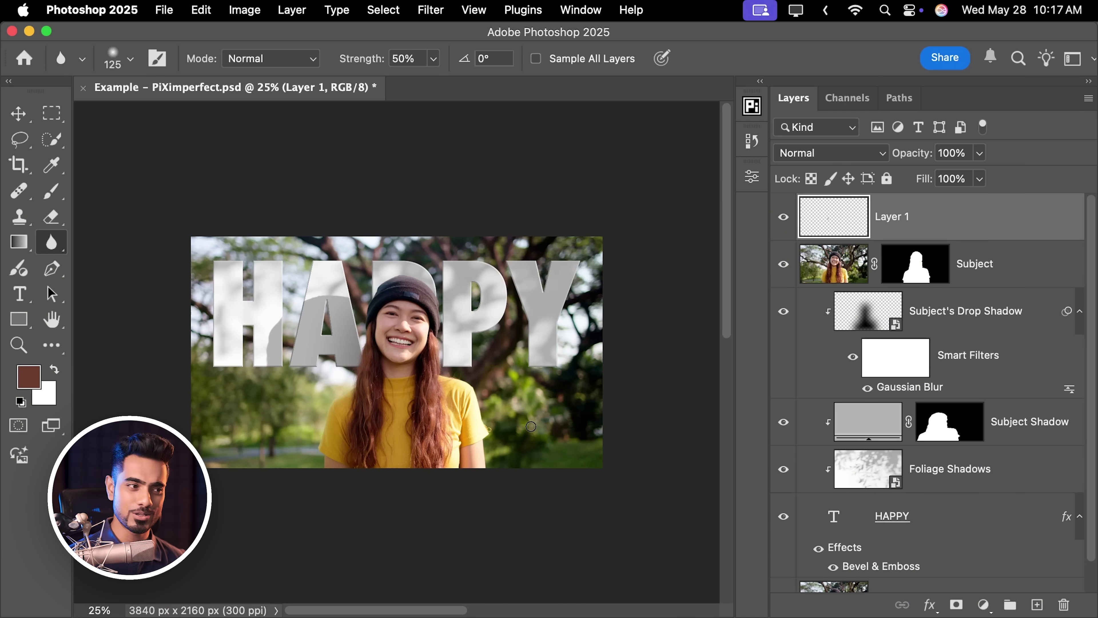
pyautogui.moveTo(1092, 384); pyautogui.dragTo(1092, 511)
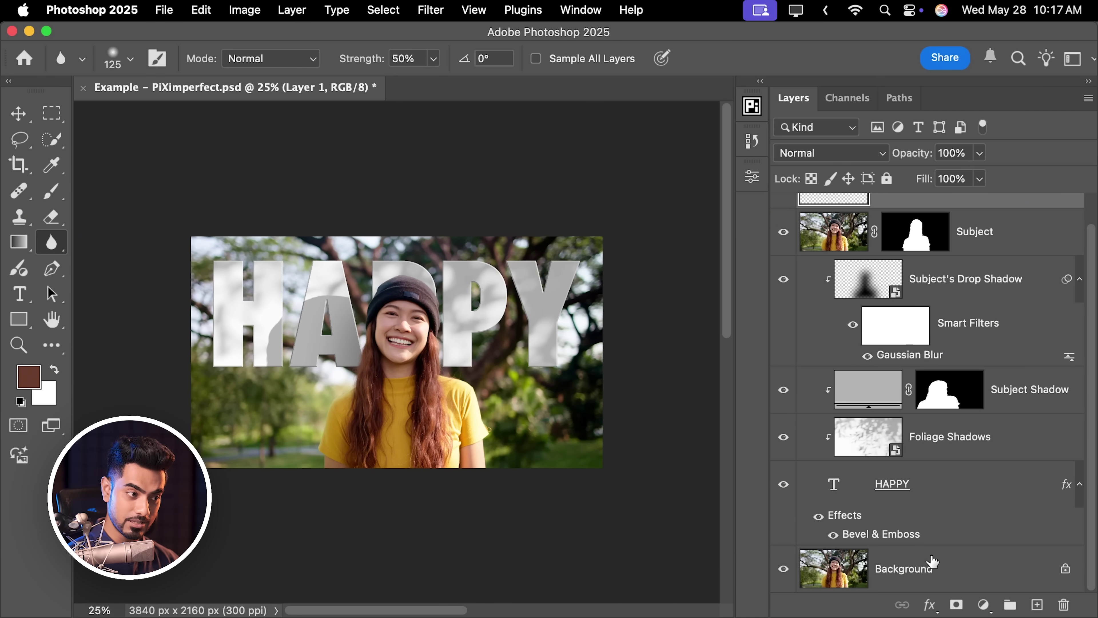
pyautogui.click(918, 575)
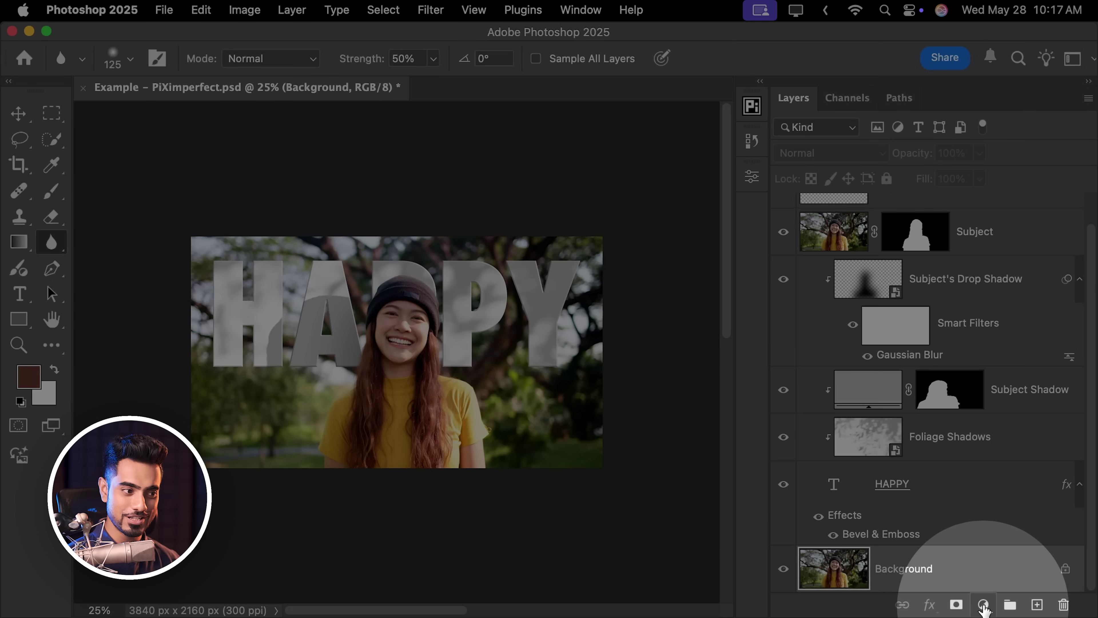
pyautogui.click(984, 606)
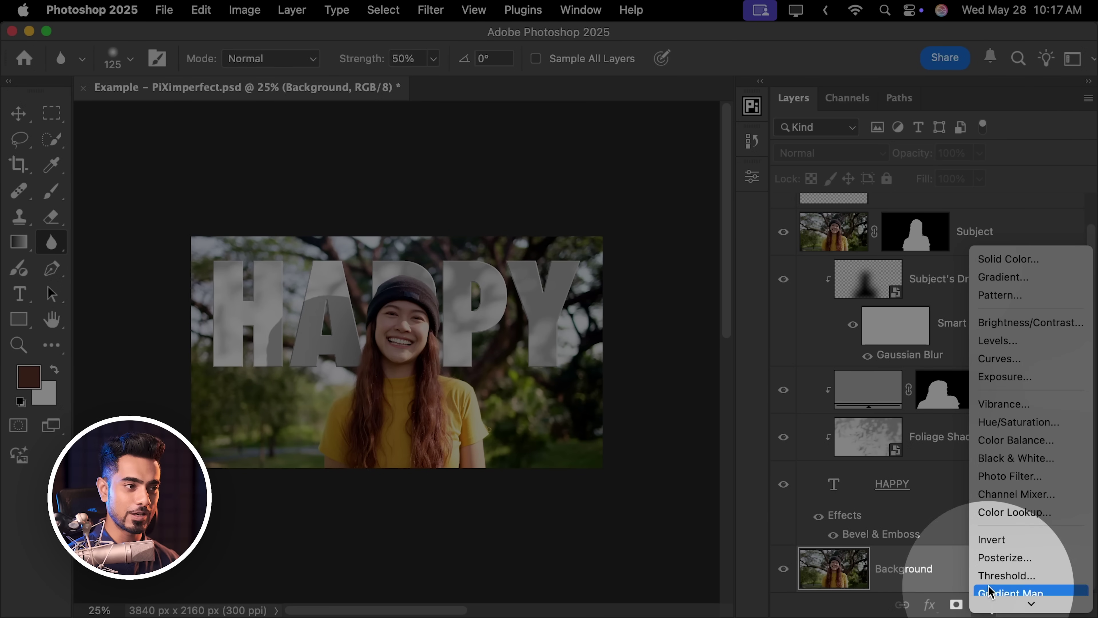
pyautogui.click(1007, 364)
pyautogui.hscroll(5, 295, 323)
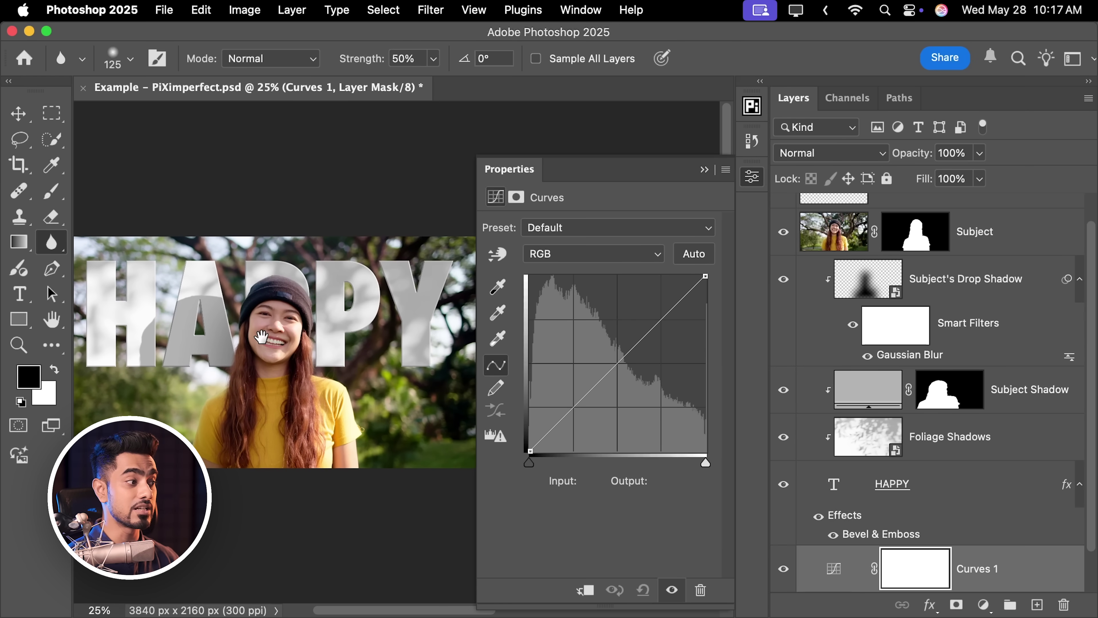
pyautogui.scroll(-2, 295, 323)
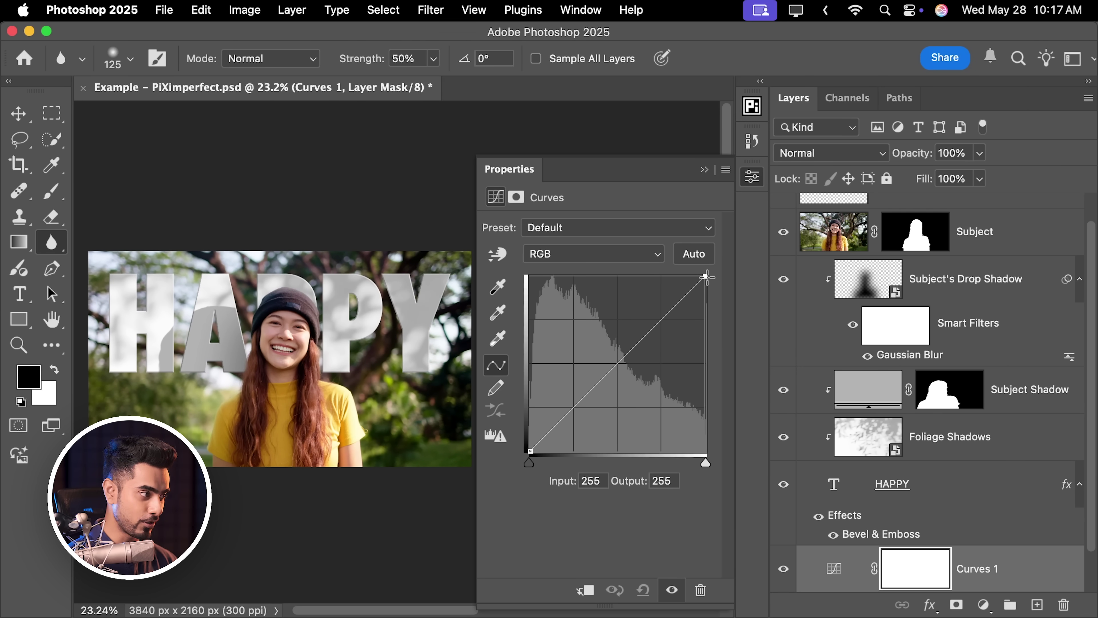
pyautogui.moveTo(706, 278); pyautogui.dragTo(712, 320)
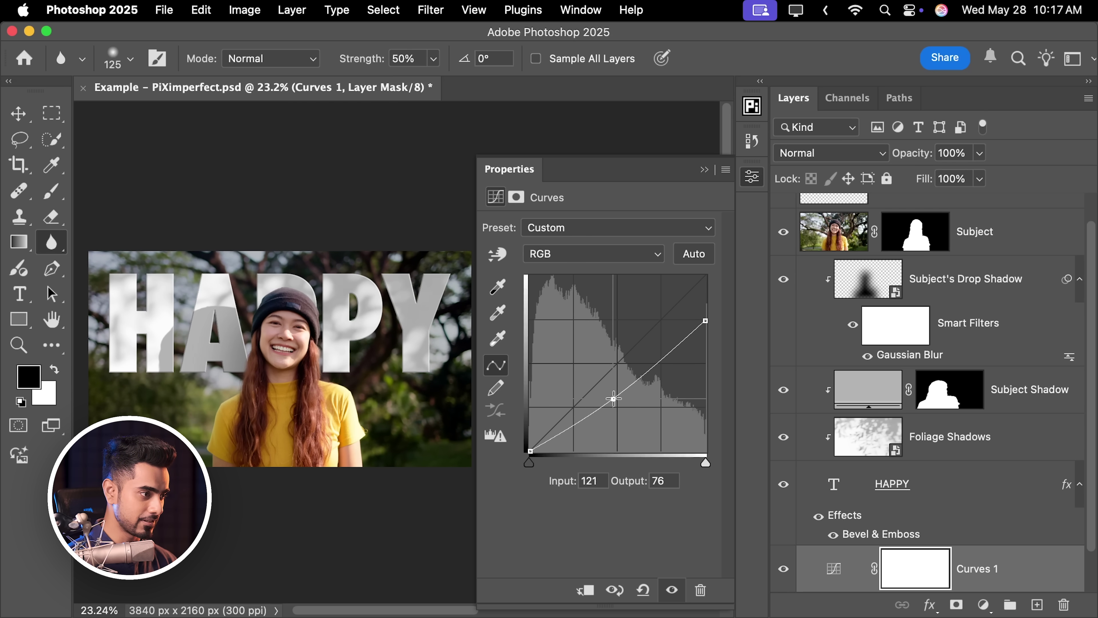
# Collapse the Curves properties, fit the image on screen and hide Curves 1 to compare.
pyautogui.click(704, 169)
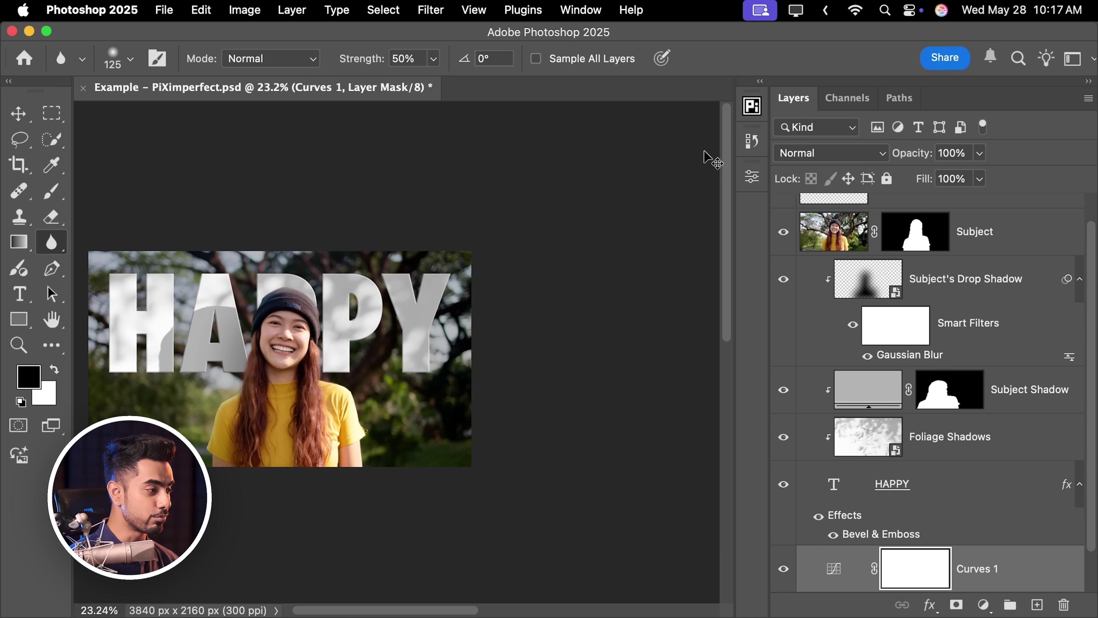
pyautogui.press('super+0')
pyautogui.click(783, 569)
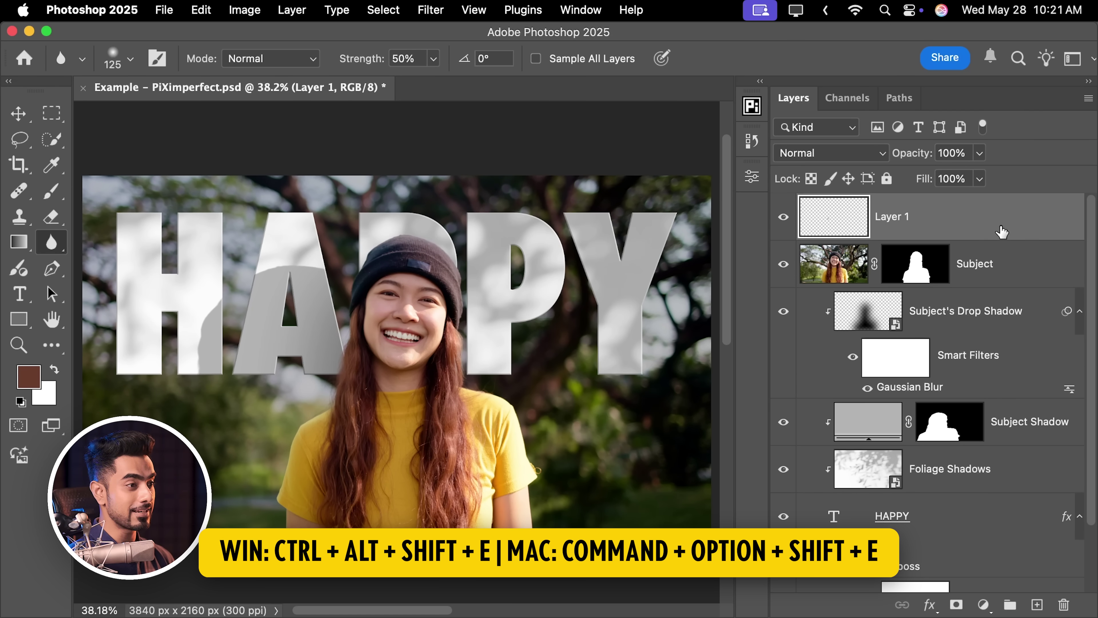
# Stamp all visible layers into a new top Layer 2 and convert it for smart filters.
pyautogui.press('super+alt+shift+e')
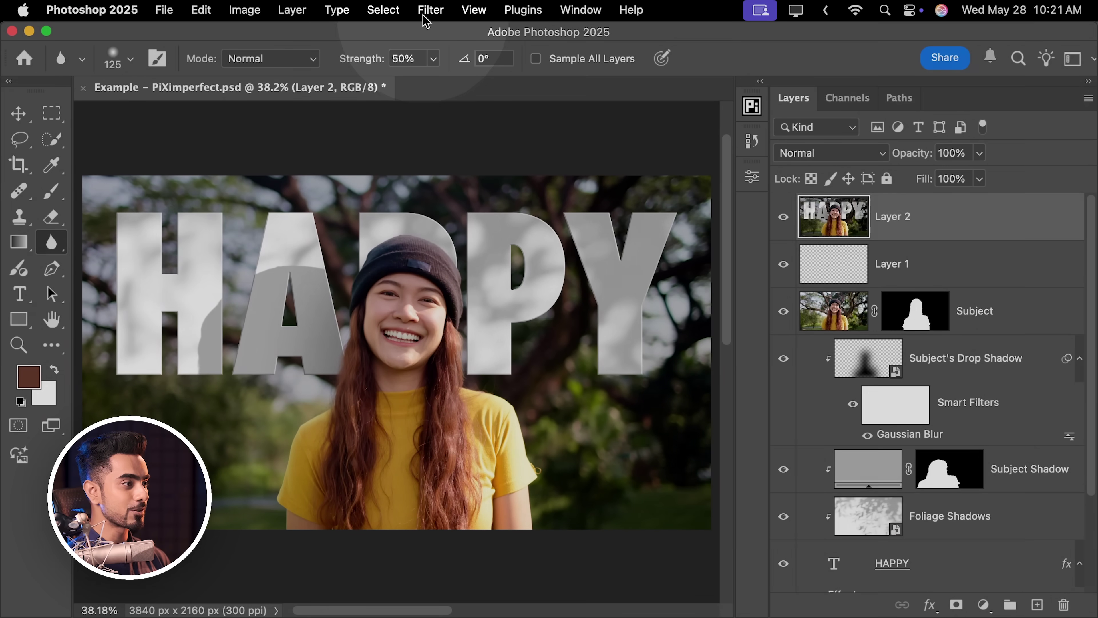
pyautogui.click(430, 10)
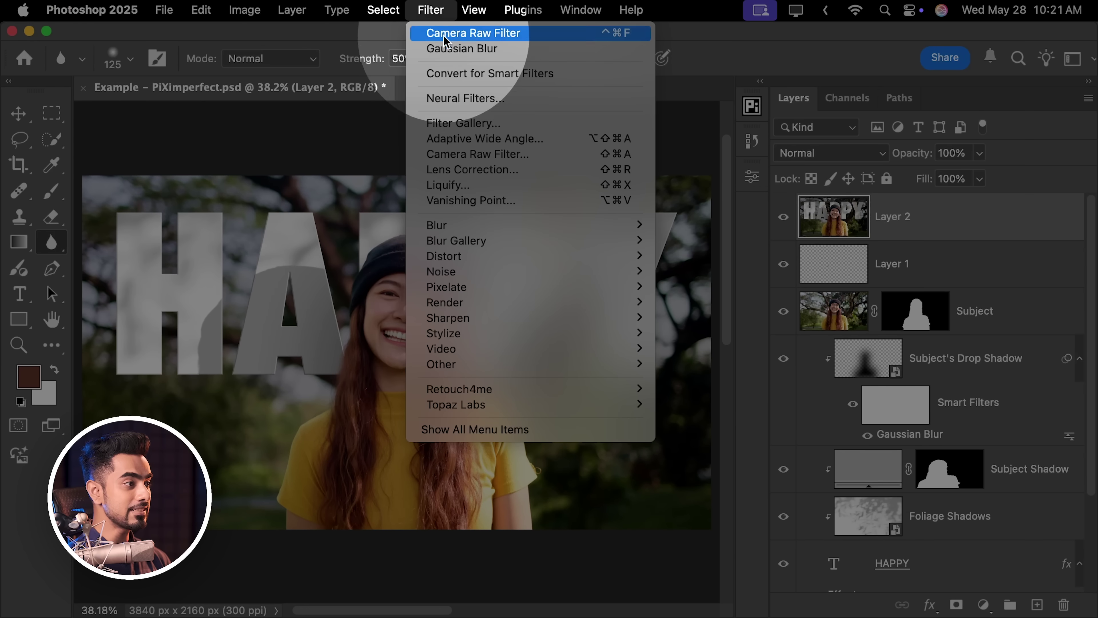
pyautogui.click(456, 75)
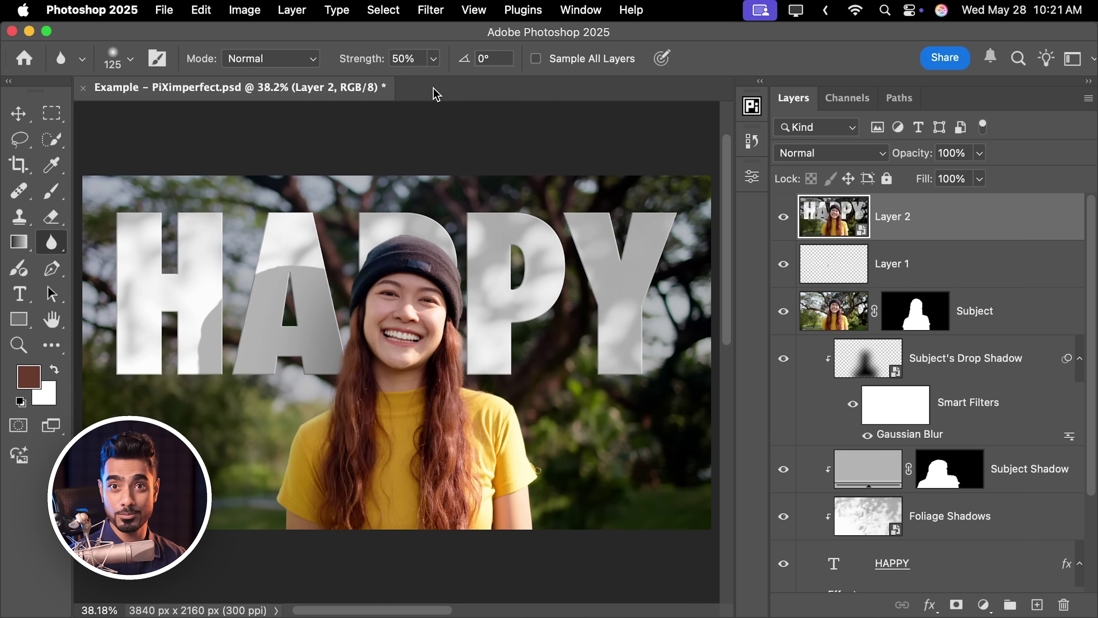
pyautogui.click(430, 11)
# Apply a Camera Raw Filter to Layer 2 with Grain 50, Size 42 and Roughness 50.
pyautogui.click(487, 156)
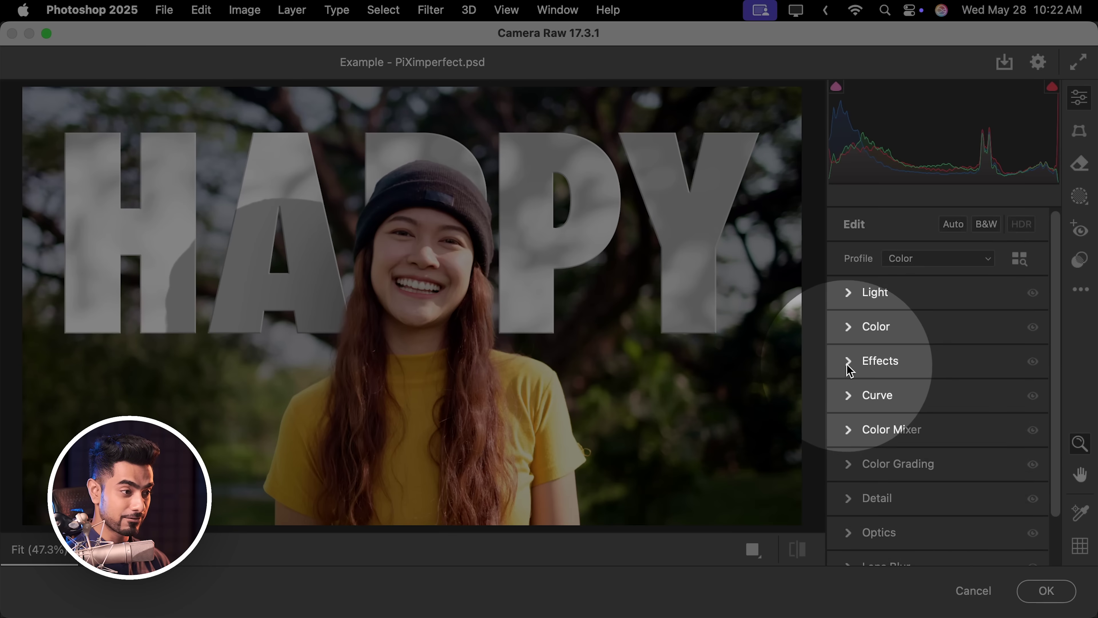
pyautogui.click(848, 362)
pyautogui.scroll(-2, 1057, 385)
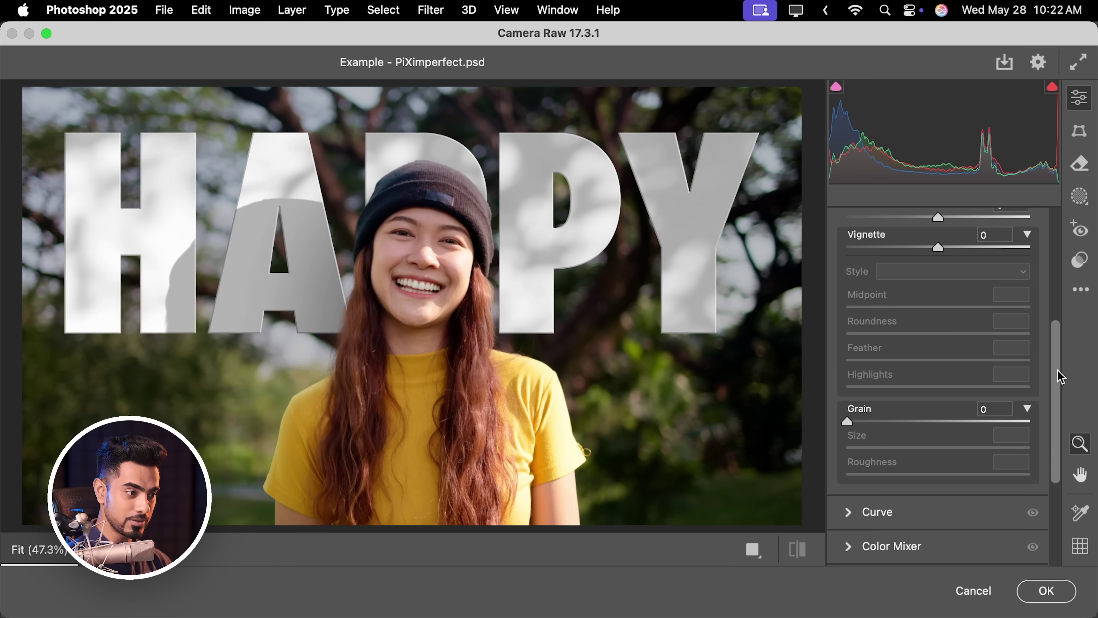
pyautogui.moveTo(848, 380); pyautogui.dragTo(955, 382)
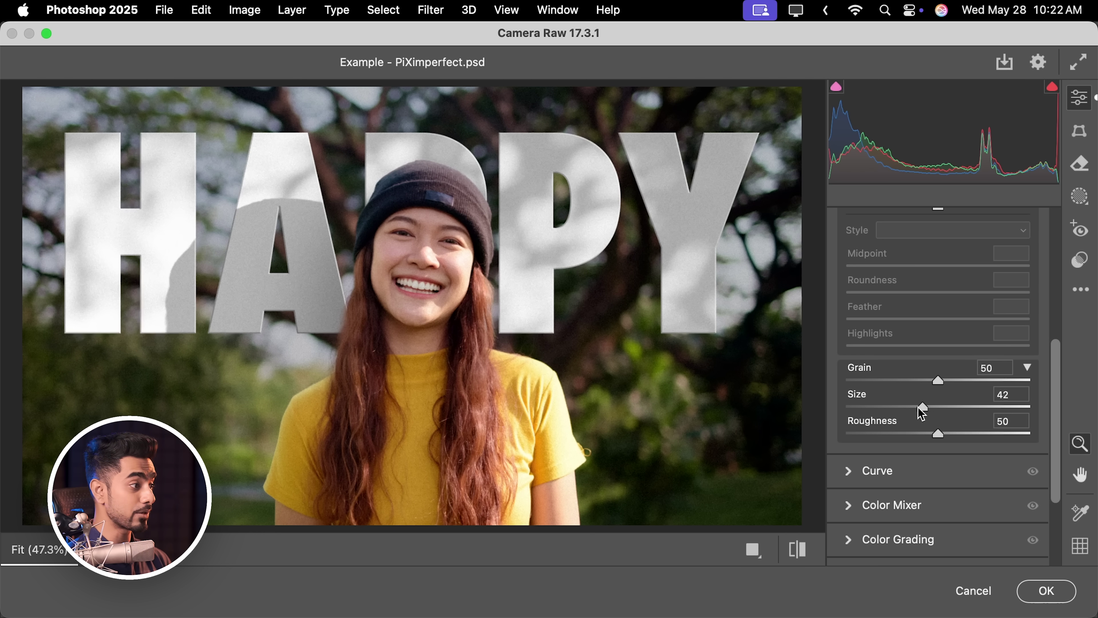
pyautogui.click(1045, 591)
# Copy the Subject mask onto Layer 2 and invert it so the grain spares the woman.
pyautogui.scroll(5, 493, 319)
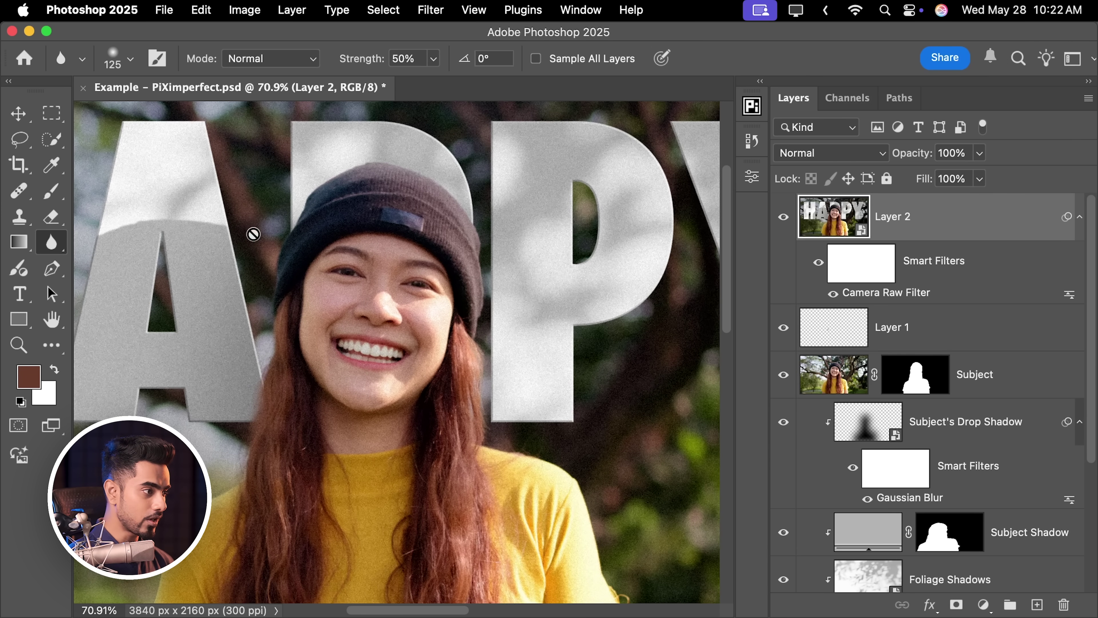
pyautogui.scroll(-5, 391, 216)
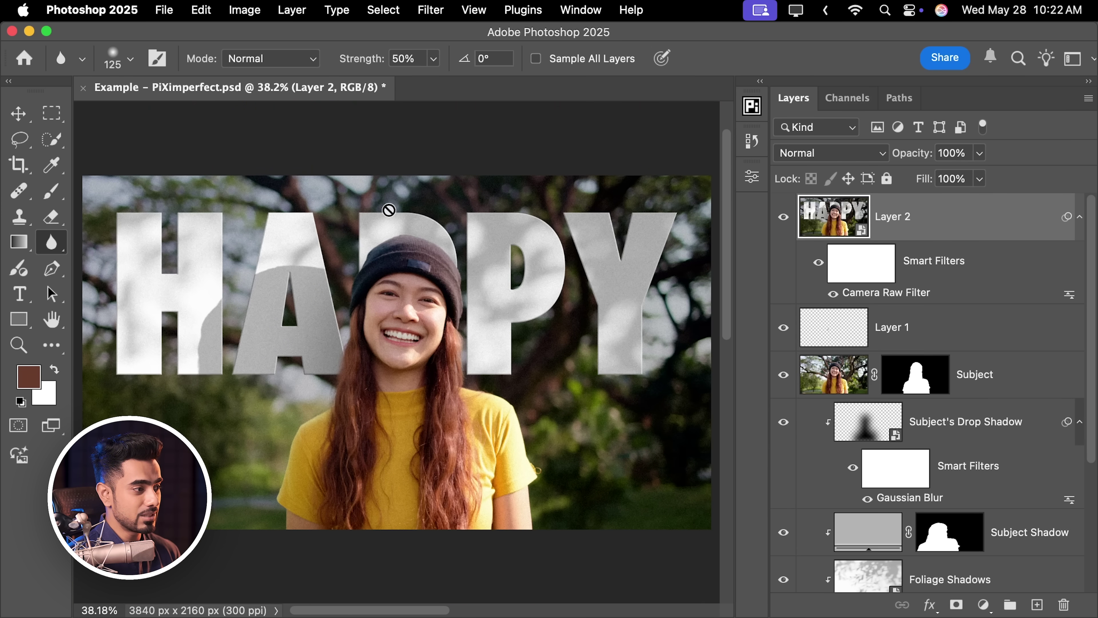
pyautogui.moveTo(439, 330); pyautogui.dragTo(536, 318)
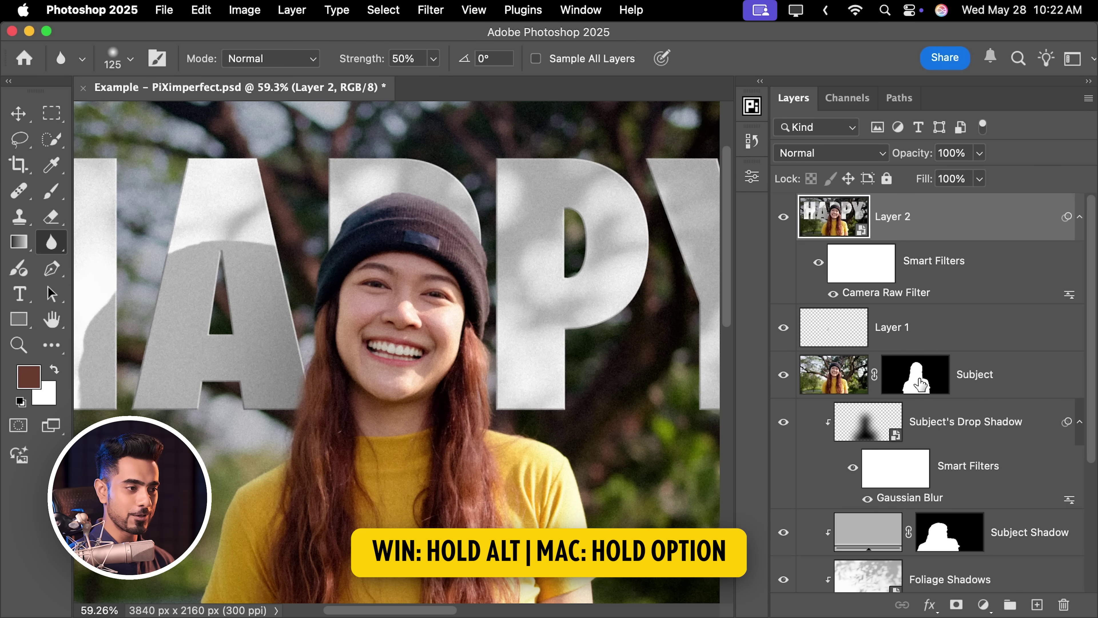
pyautogui.moveTo(921, 386); pyautogui.dragTo(936, 219)
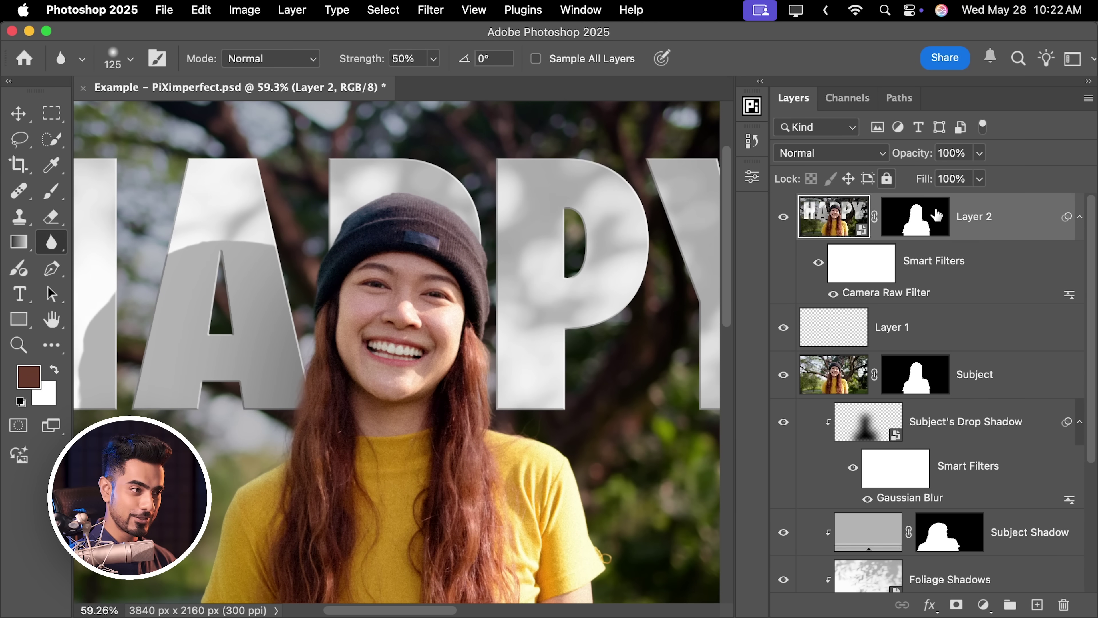
pyautogui.click(917, 223)
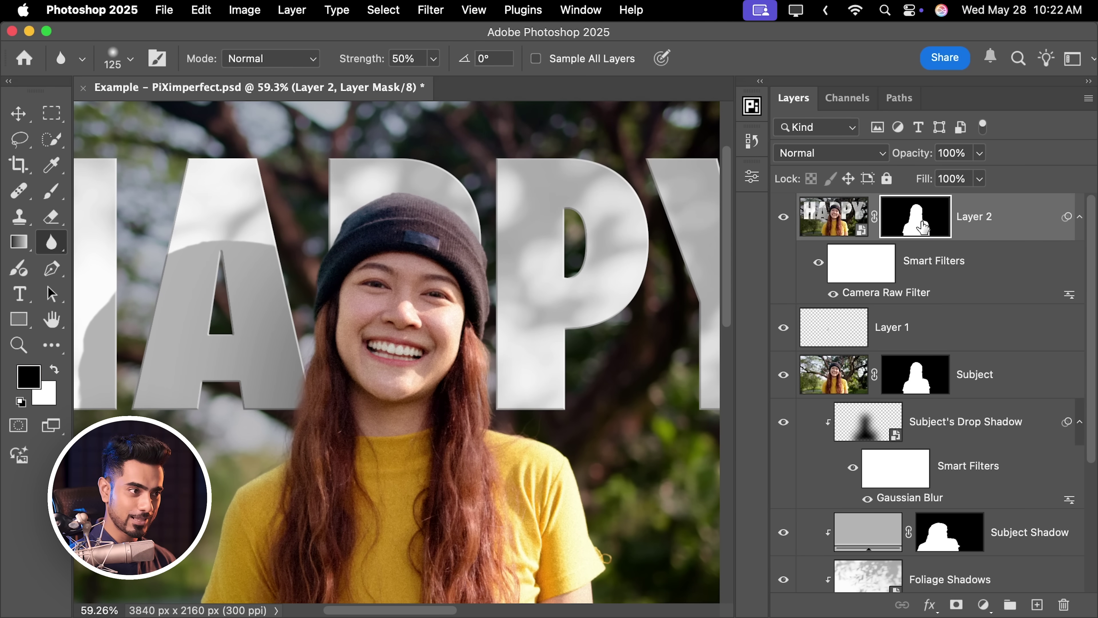
pyautogui.press('super+i')
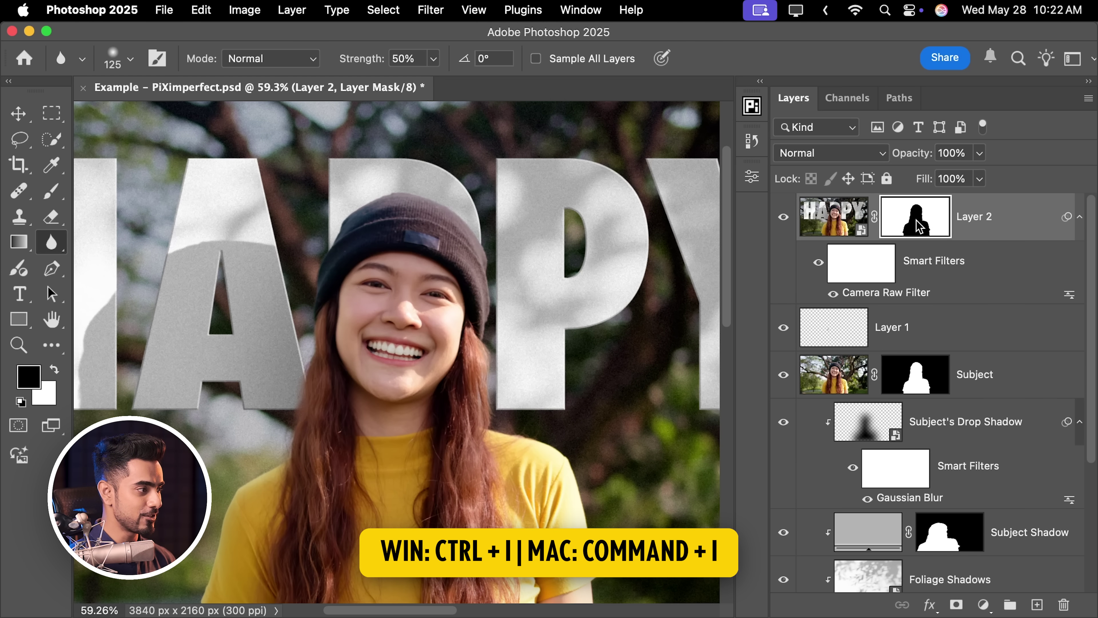
# Pan around to check the mask edges near the letters, then fit the whole image on screen.
pyautogui.scroll(5, 497, 303)
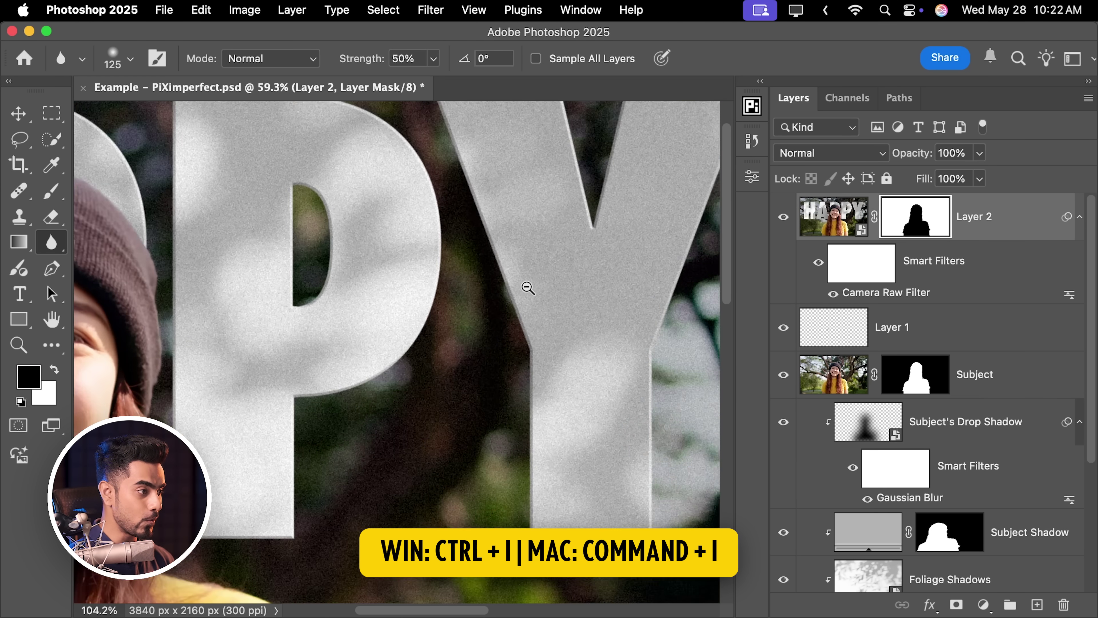
pyautogui.scroll(-2, 527, 285)
pyautogui.hscroll(-10, 499, 302)
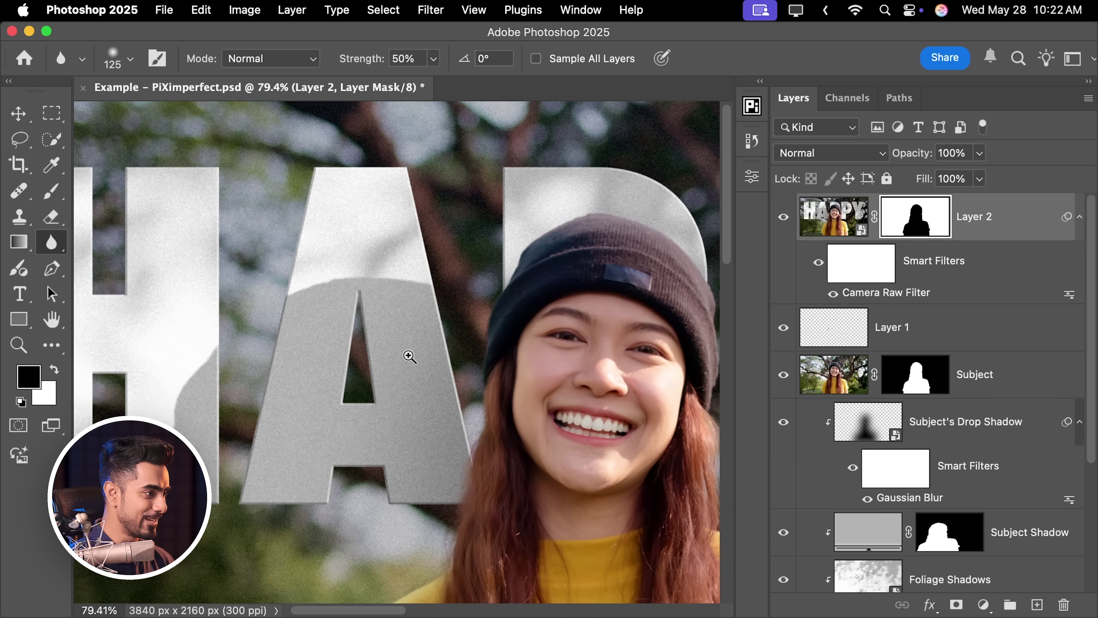
pyautogui.scroll(3, 456, 343)
pyautogui.press('super+0')
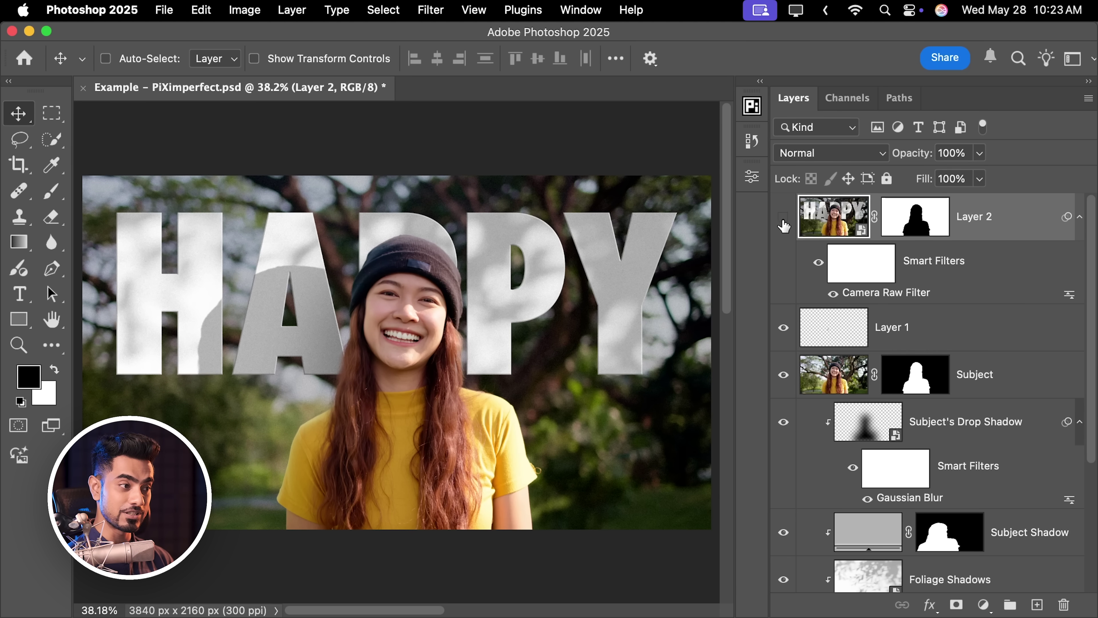
# Replace the HAPPY text with CHANGE.
pyautogui.moveTo(1093, 375); pyautogui.dragTo(1090, 471)
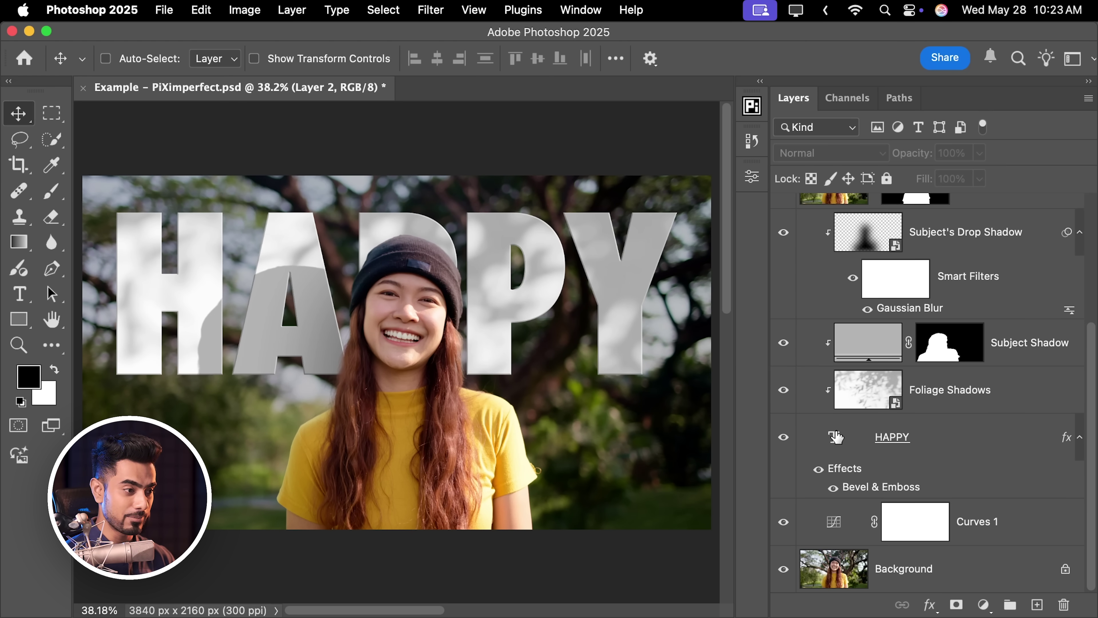
pyautogui.doubleClick(838, 448)
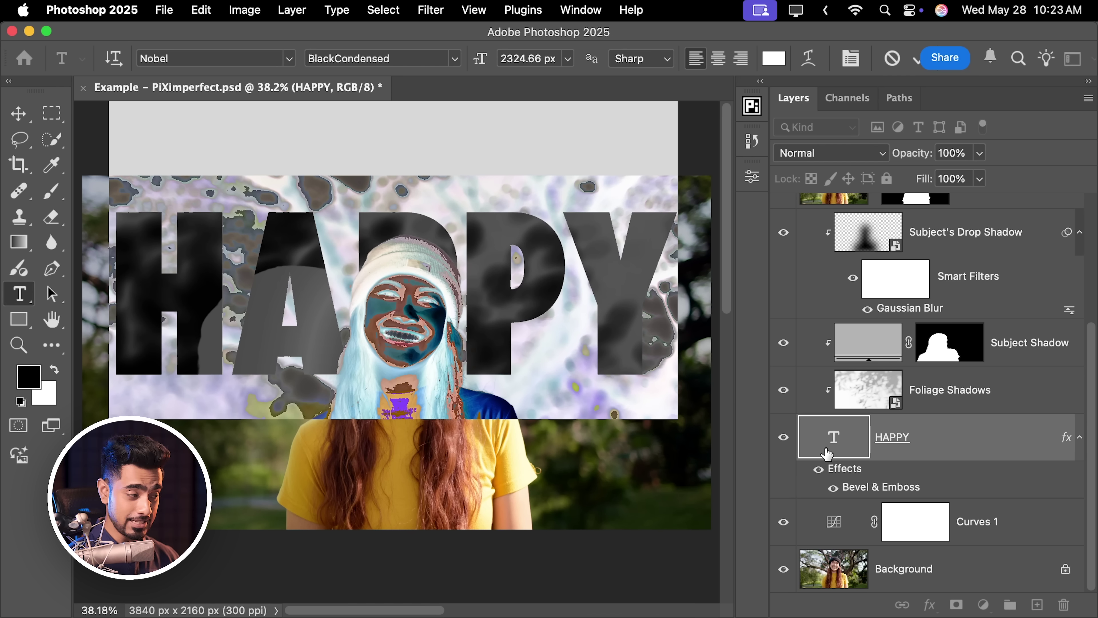
pyautogui.write('CHANGE')
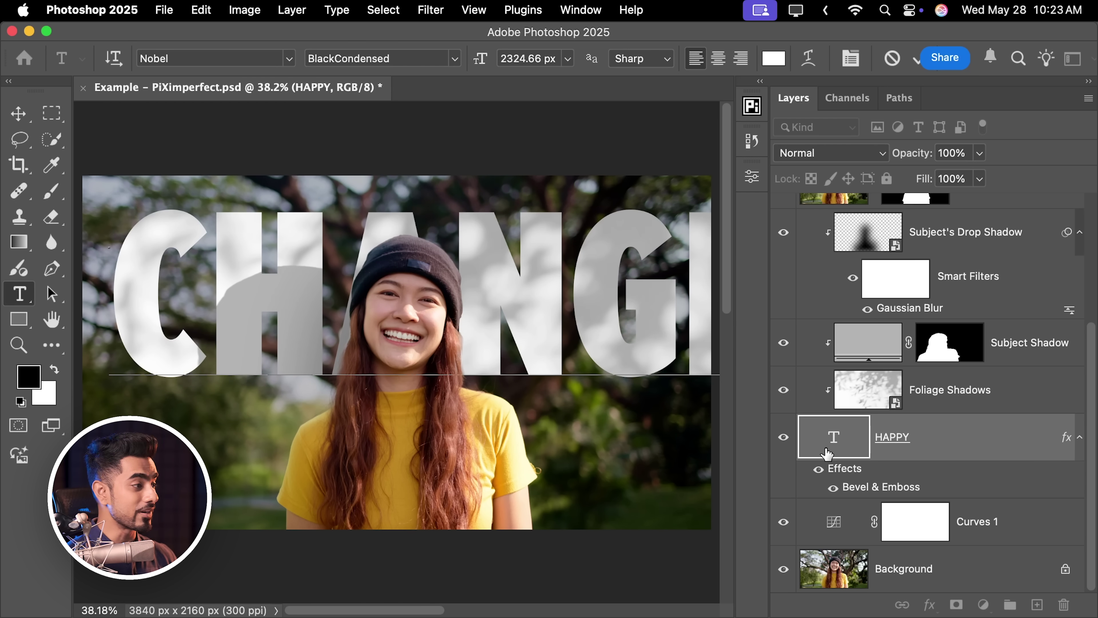
pyautogui.click(24, 120)
# Move the CHANGE text left and scale it down with Free Transform.
pyautogui.moveTo(581, 302); pyautogui.dragTo(544, 282)
pyautogui.press('super+t')
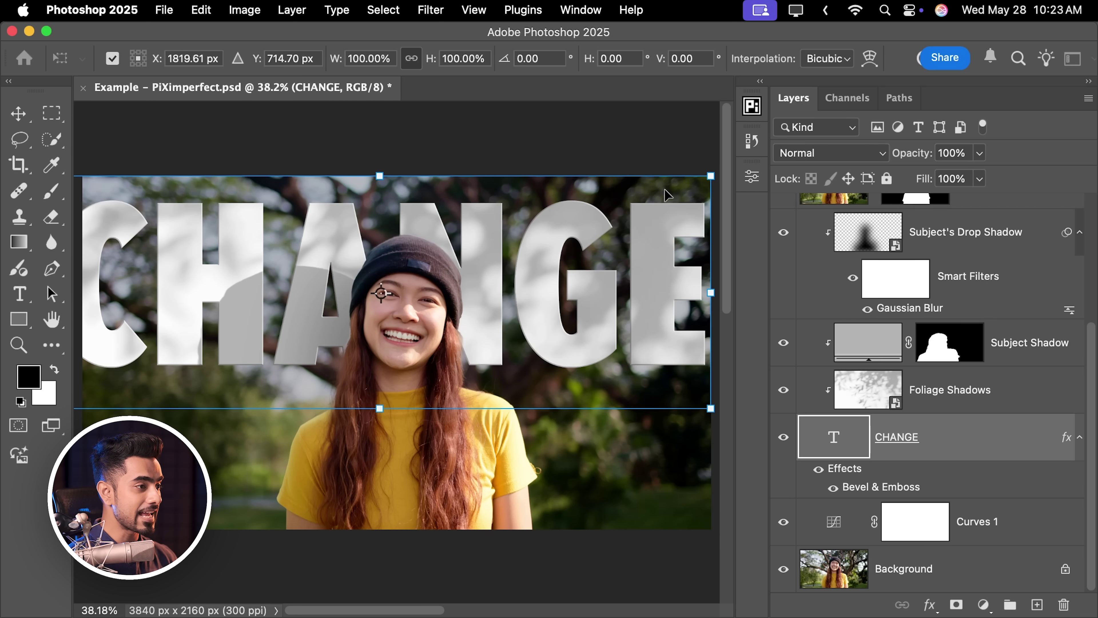
pyautogui.moveTo(709, 174); pyautogui.dragTo(677, 191)
pyautogui.press('Return')
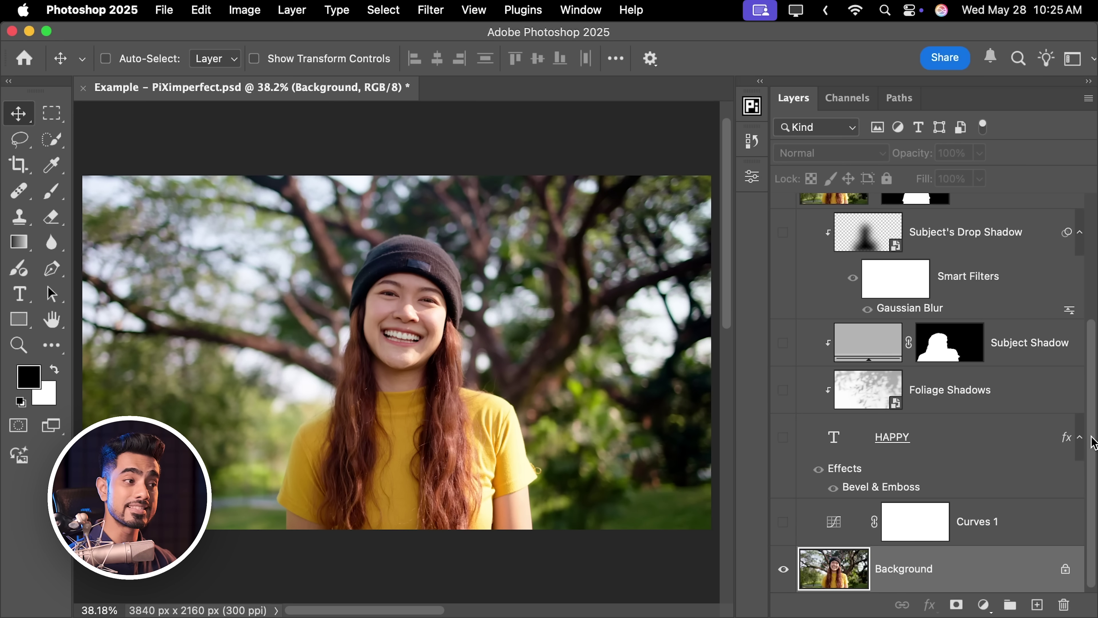
# Solo and then restore the Subject layer, and make the HAPPY text visible again.
pyautogui.scroll(3, 906, 339)
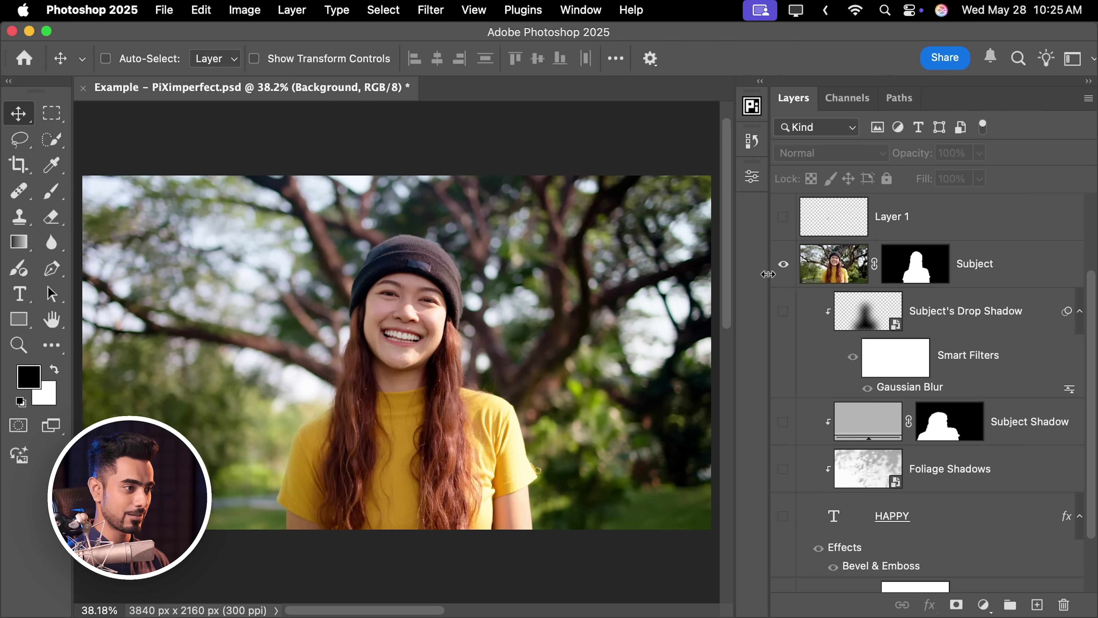
pyautogui.keyDown('alt'); pyautogui.click(784, 265); pyautogui.keyUp('alt')
pyautogui.keyDown('alt'); pyautogui.click(783, 264); pyautogui.keyUp('alt')
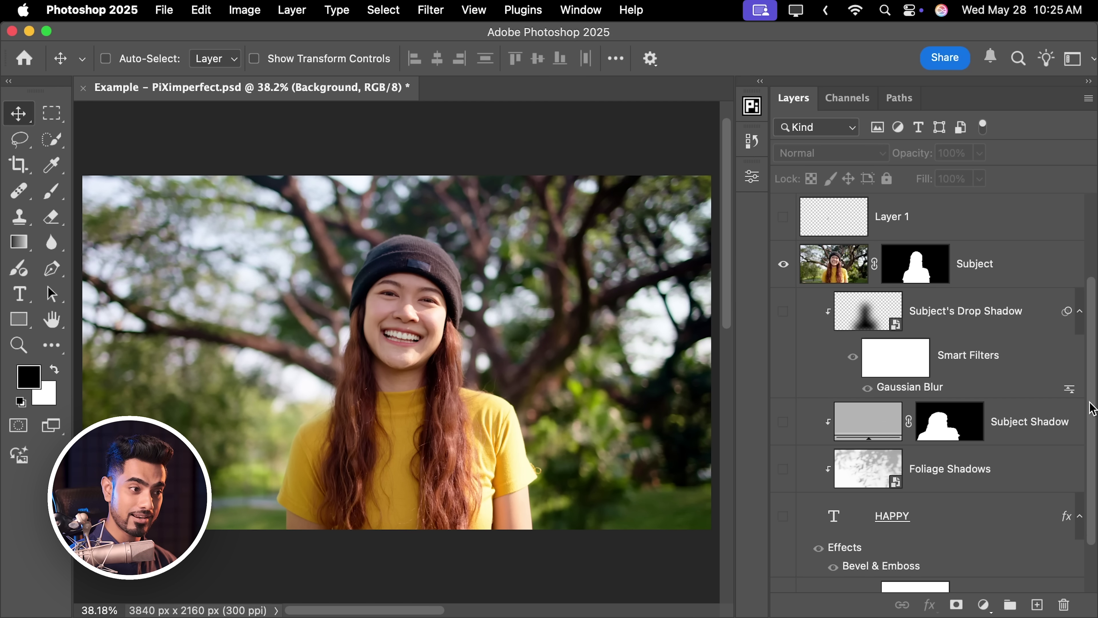
pyautogui.scroll(-3, 1091, 422)
pyautogui.click(784, 437)
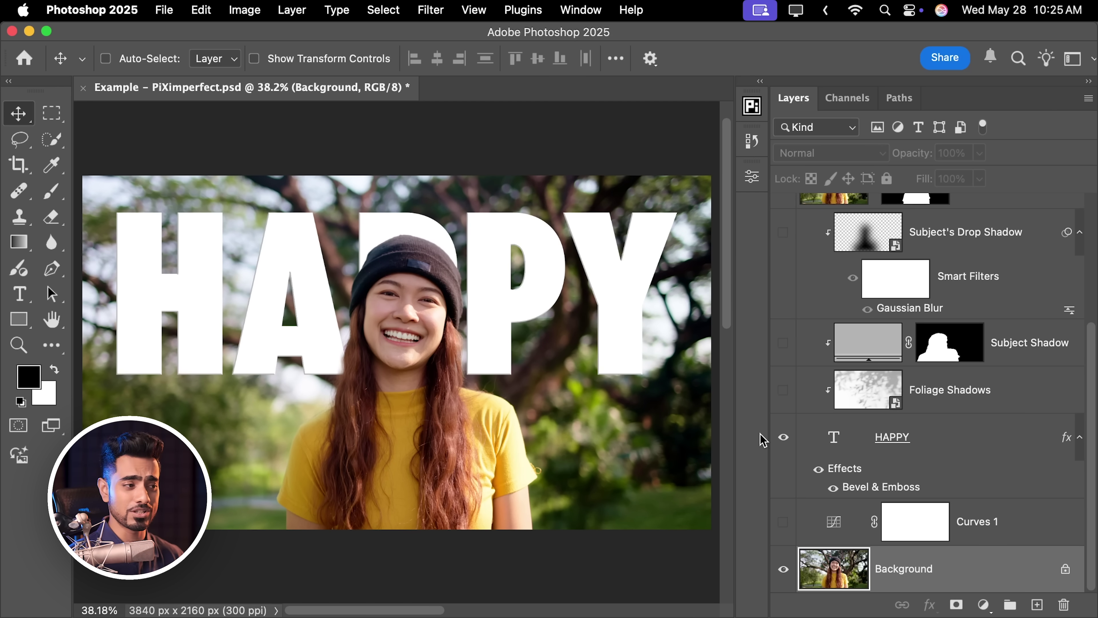
# Select the HAPPY layer and try a small Free Transform nudge, then cancel it.
pyautogui.click(968, 436)
pyautogui.press('super+t')
pyautogui.moveTo(519, 237); pyautogui.dragTo(523, 253)
pyautogui.press('Escape')
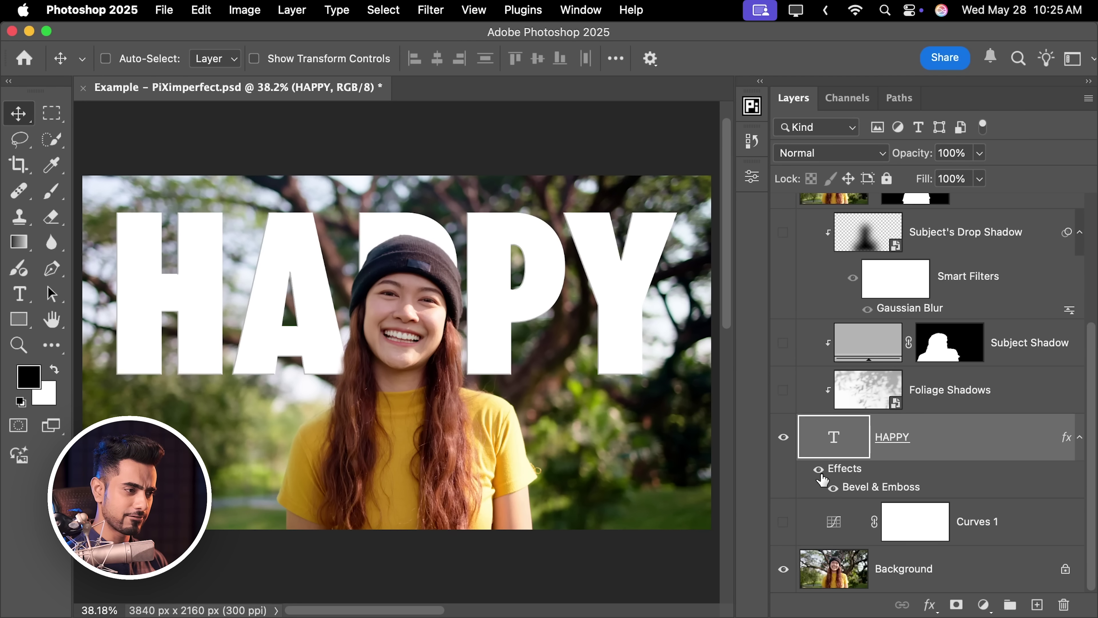
# Turn off HAPPY's bevel and show the Foliage Shadows, Subject Shadow and Subject's Drop Shadow layers.
pyautogui.click(818, 470)
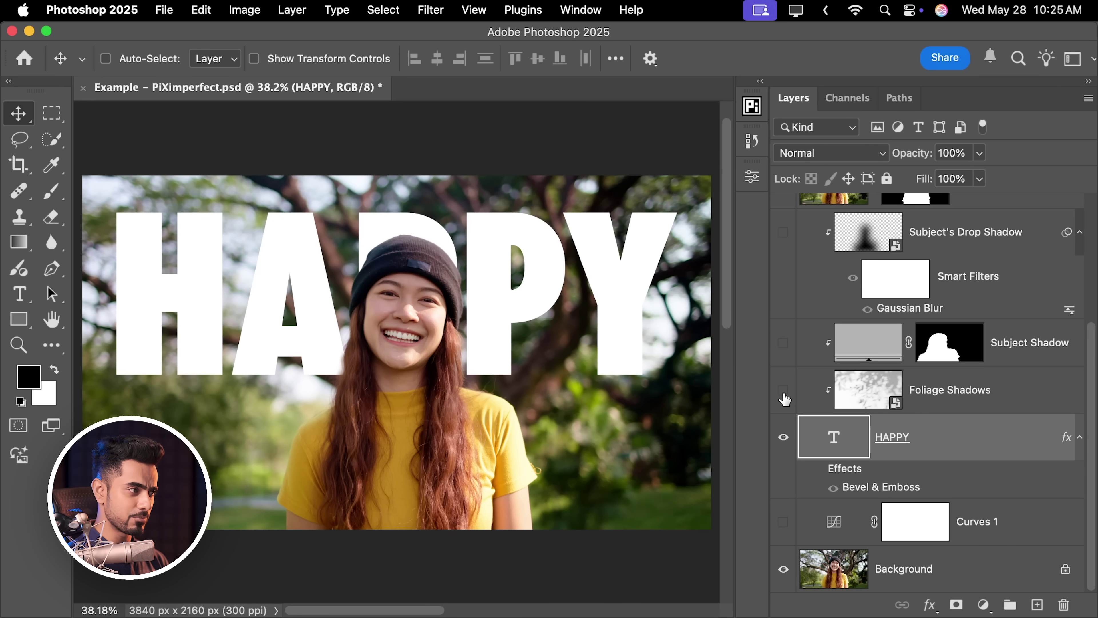
pyautogui.click(783, 390)
pyautogui.click(910, 402)
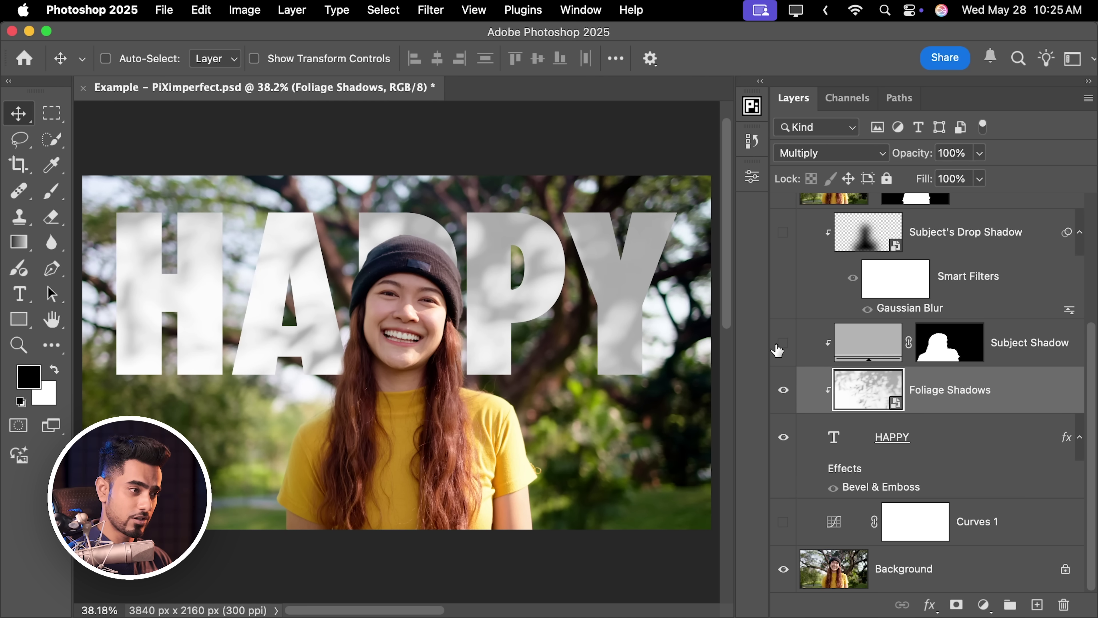
pyautogui.click(784, 342)
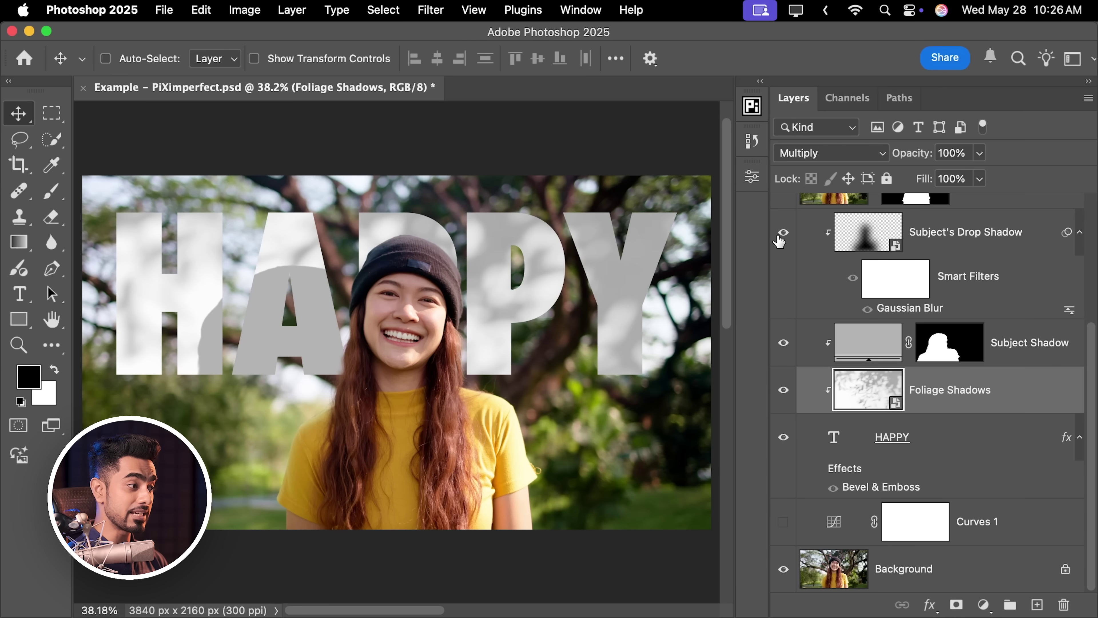
pyautogui.click(781, 236)
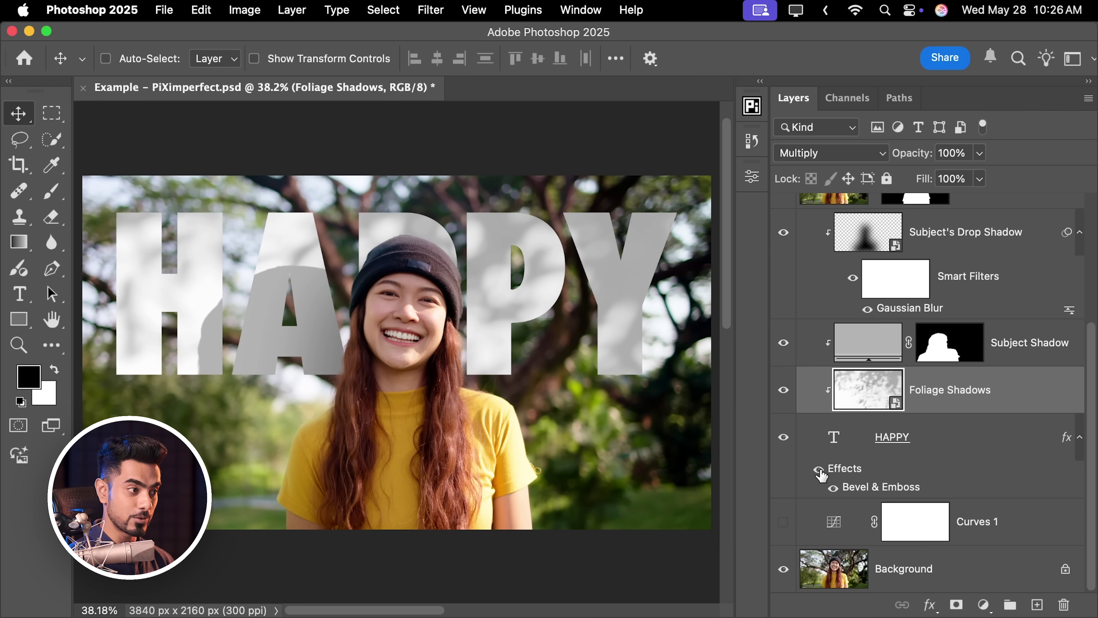
# Turn HAPPY's bevel back on, inspect the A letter, and enable Curves 1 to darken the background.
pyautogui.click(818, 469)
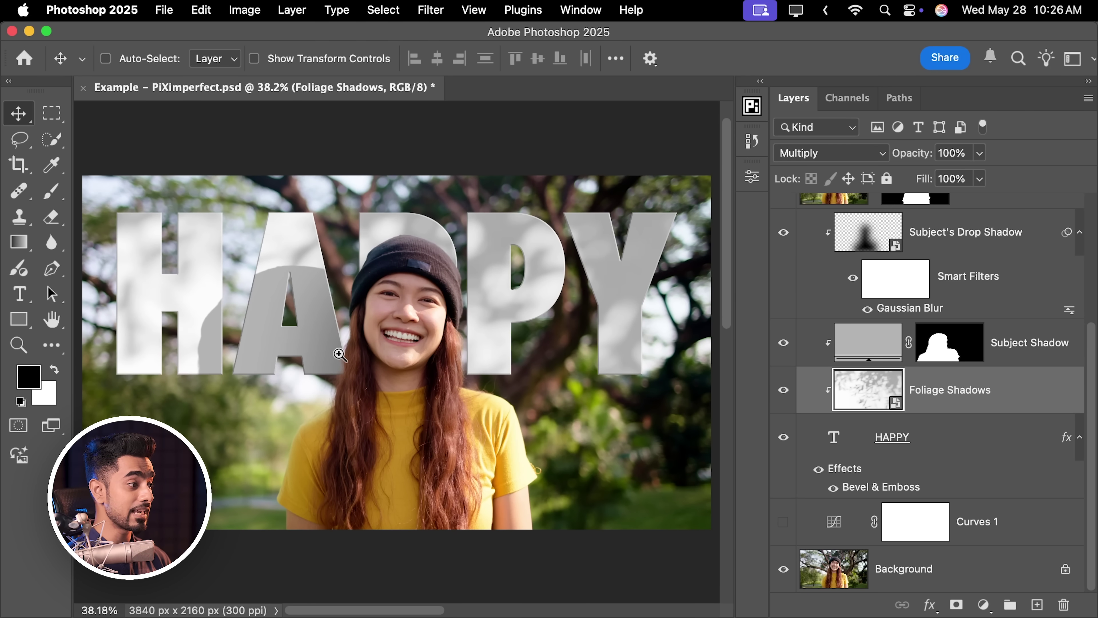
pyautogui.moveTo(338, 356); pyautogui.dragTo(436, 331)
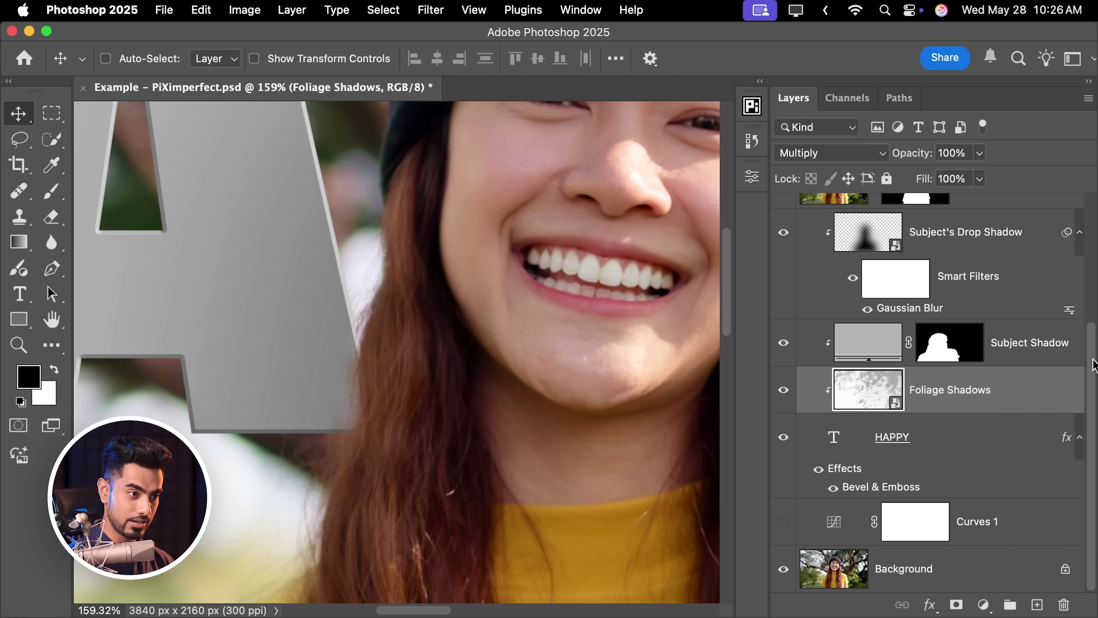
pyautogui.moveTo(1093, 364); pyautogui.dragTo(1096, 221)
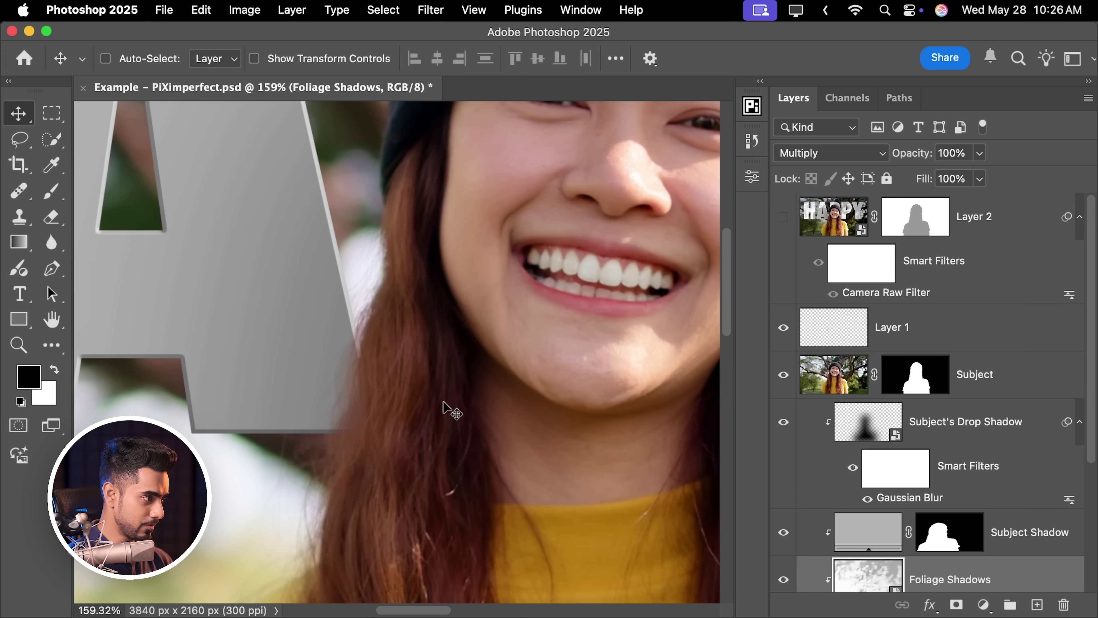
pyautogui.press('super+0')
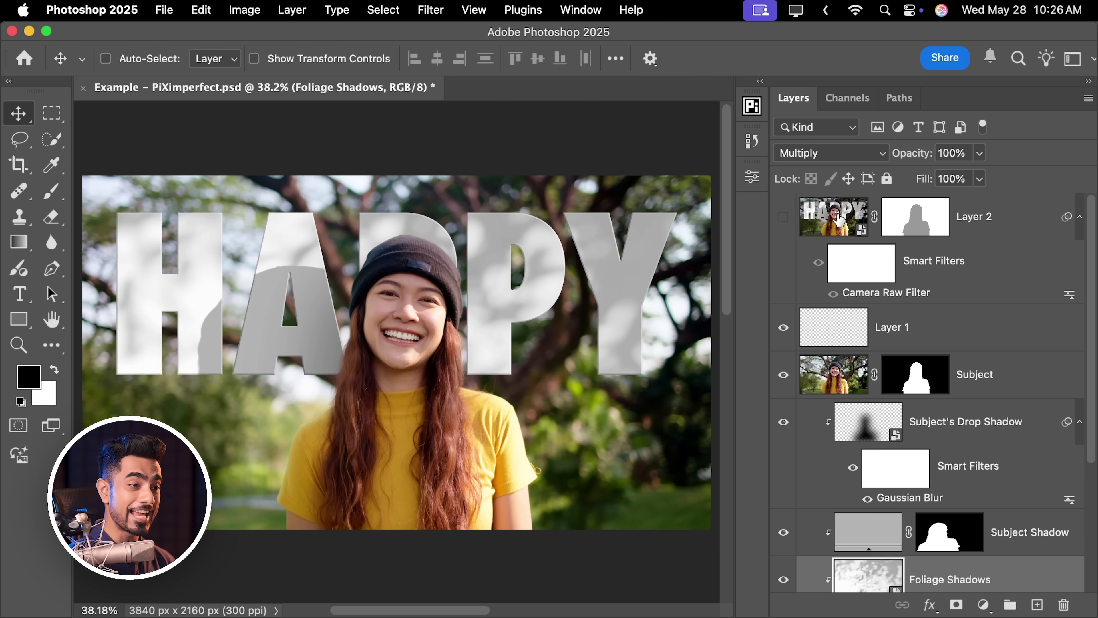
pyautogui.moveTo(1094, 336); pyautogui.dragTo(1091, 485)
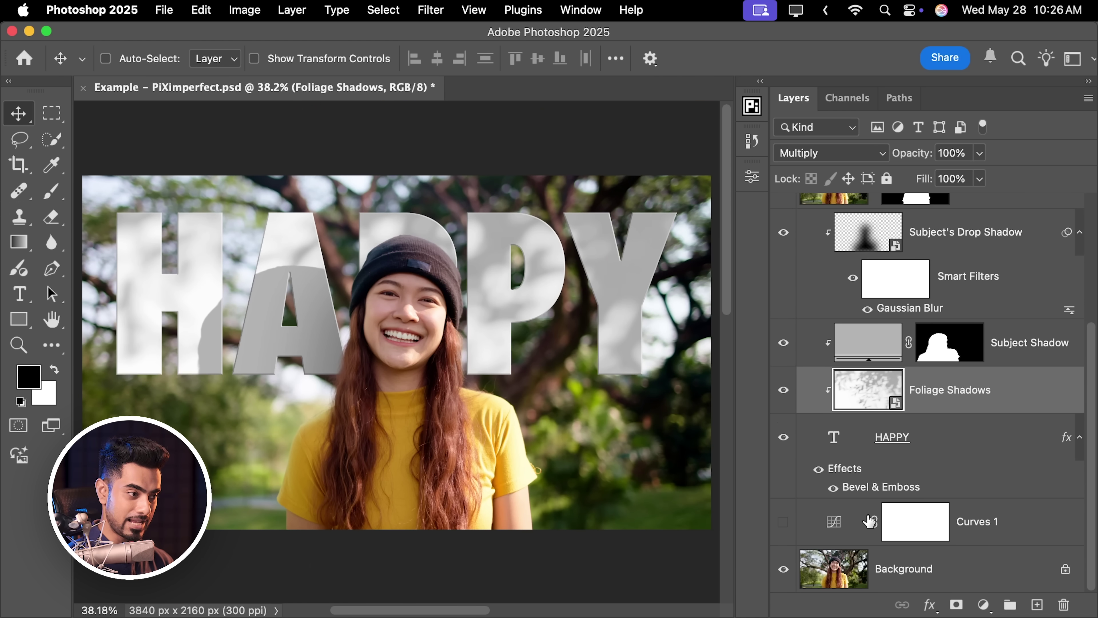
pyautogui.click(782, 522)
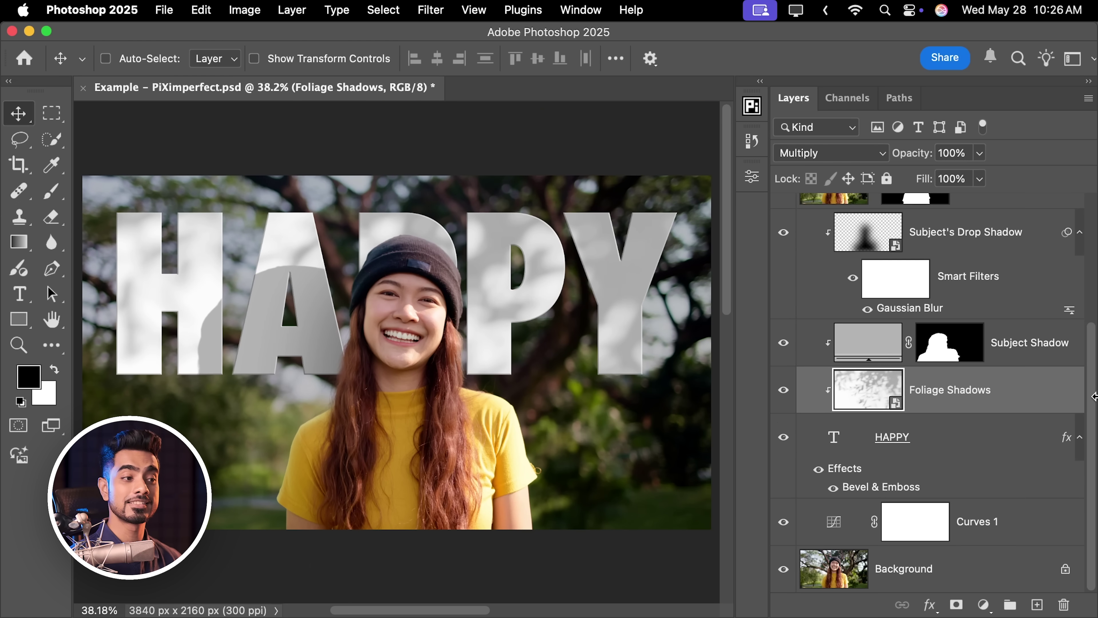
pyautogui.moveTo(1092, 405); pyautogui.dragTo(1093, 286)
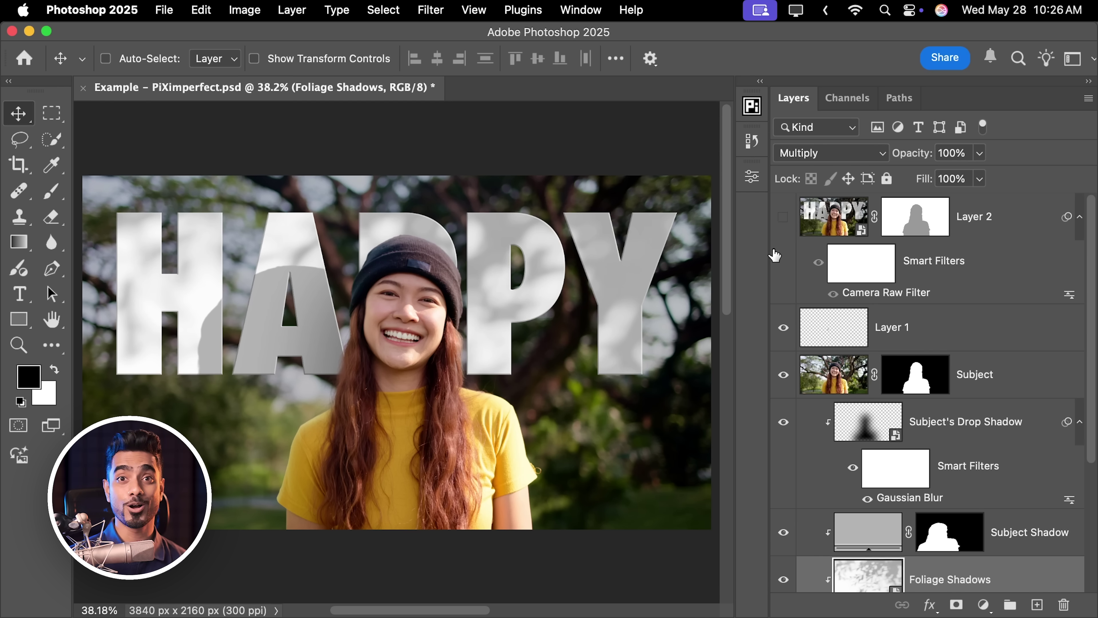
pyautogui.scroll(5, 496, 280)
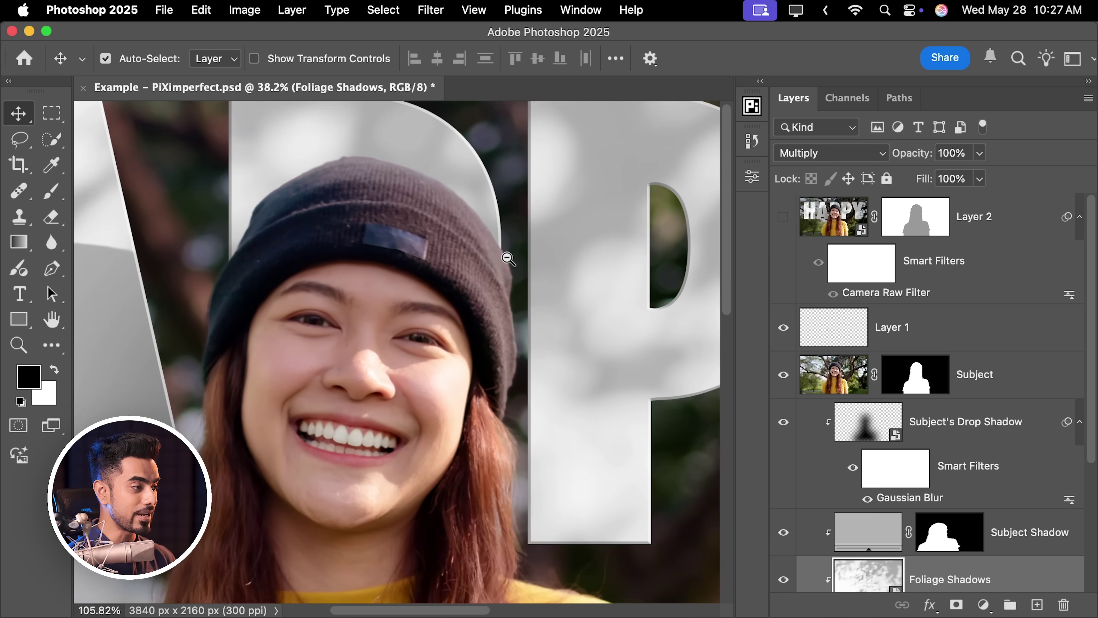